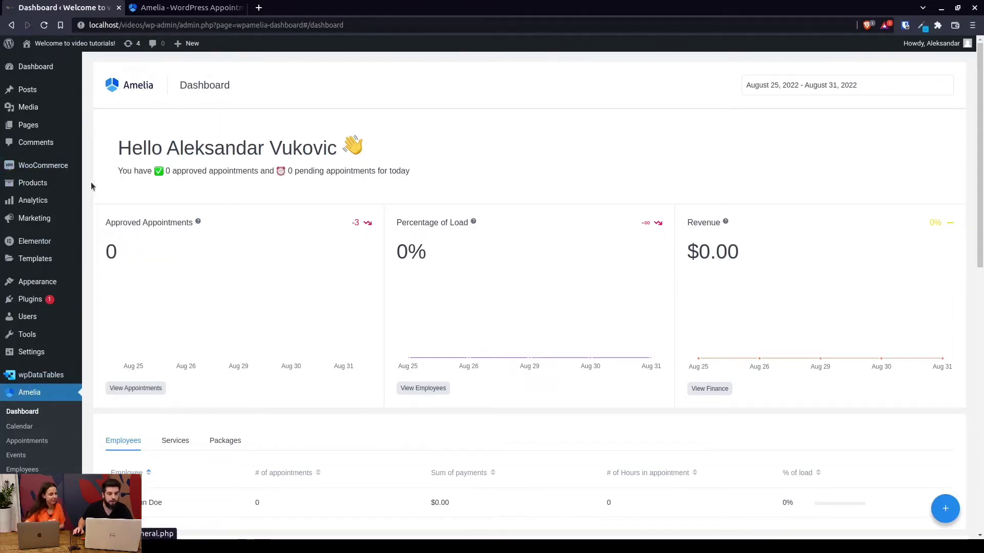
Step: Open WooCommerce's Products list, showing Appointment at $0 and five other products
{"action": "mouse_move", "coordinate": [75, 171]}
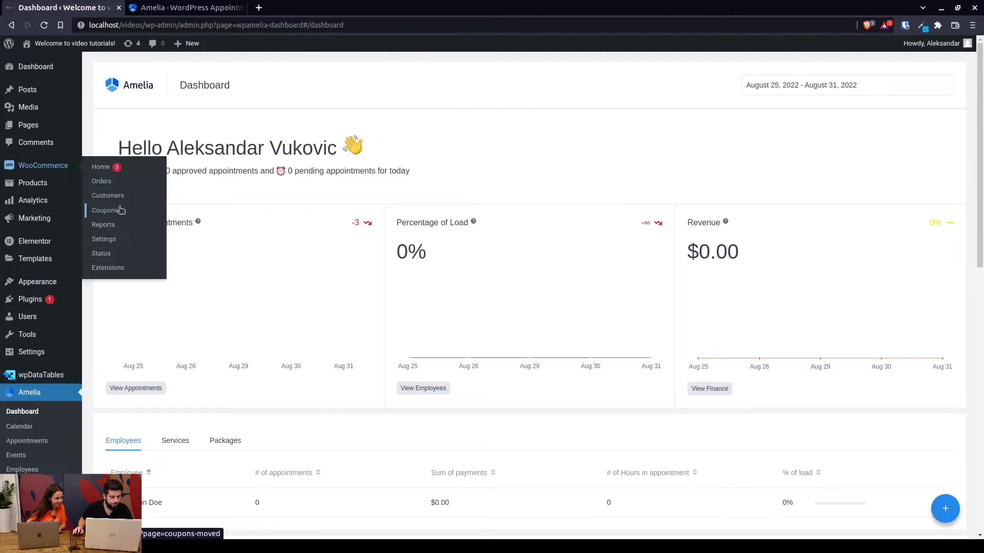
{"action": "left_click", "coordinate": [61, 184]}
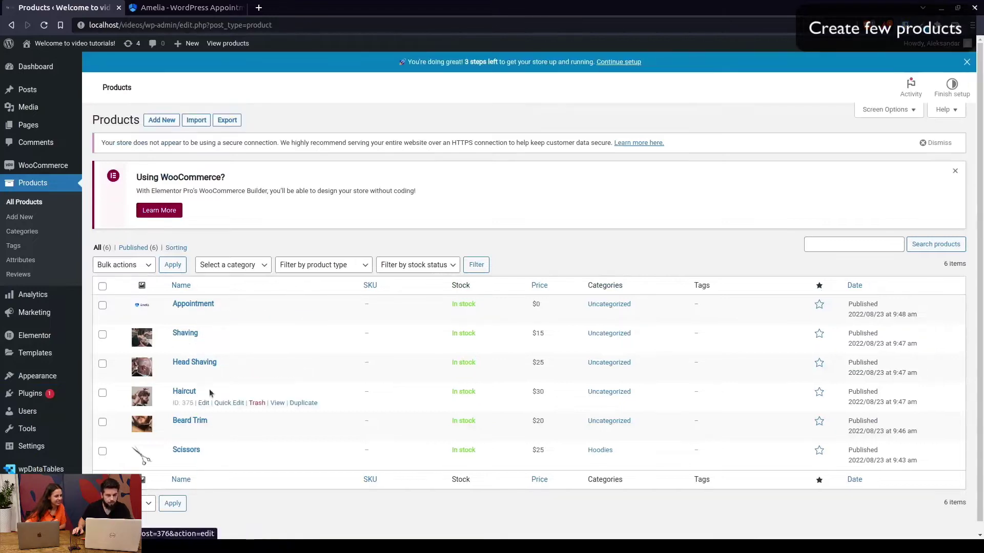
{"action": "scroll", "coordinate": [312, 443], "scroll_direction": "down", "scroll_amount": 1}
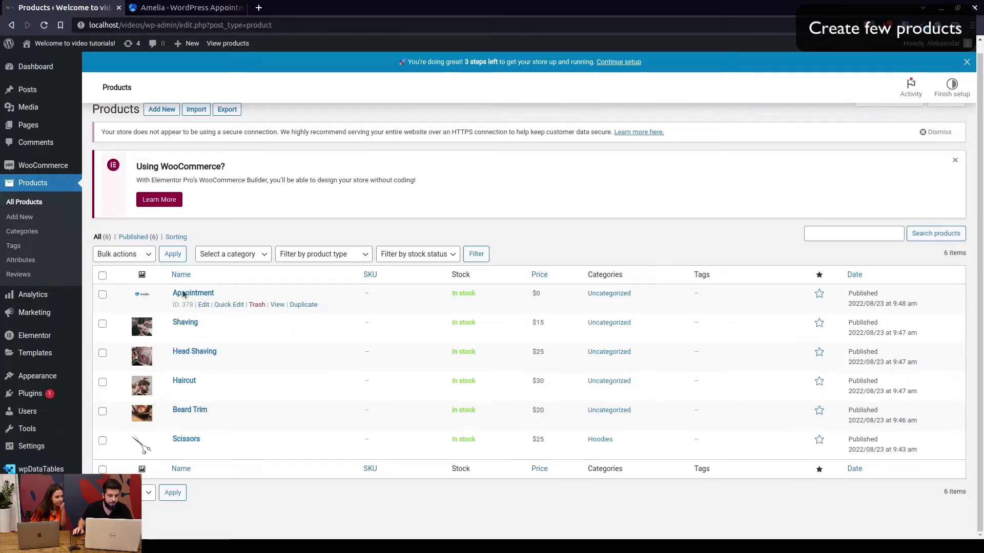
Step: Open Amelia's Payments settings from the Amelia Settings page
{"action": "mouse_move", "coordinate": [41, 487]}
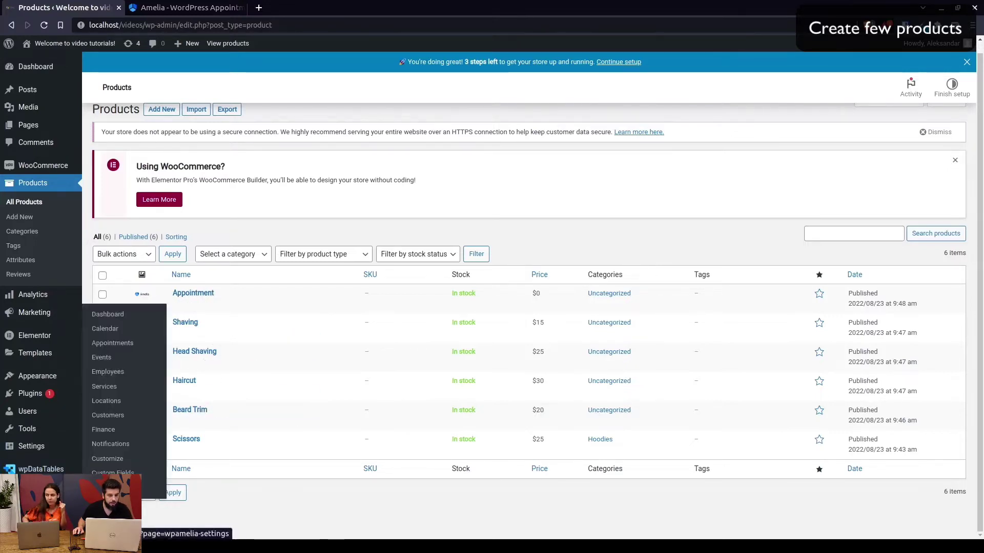
{"action": "left_click", "coordinate": [107, 487]}
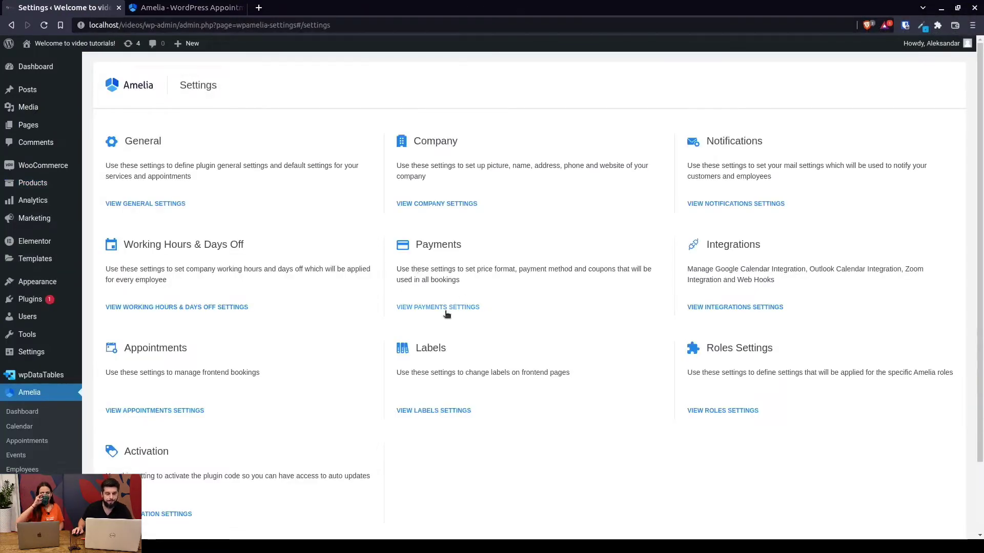
{"action": "left_click", "coordinate": [447, 307]}
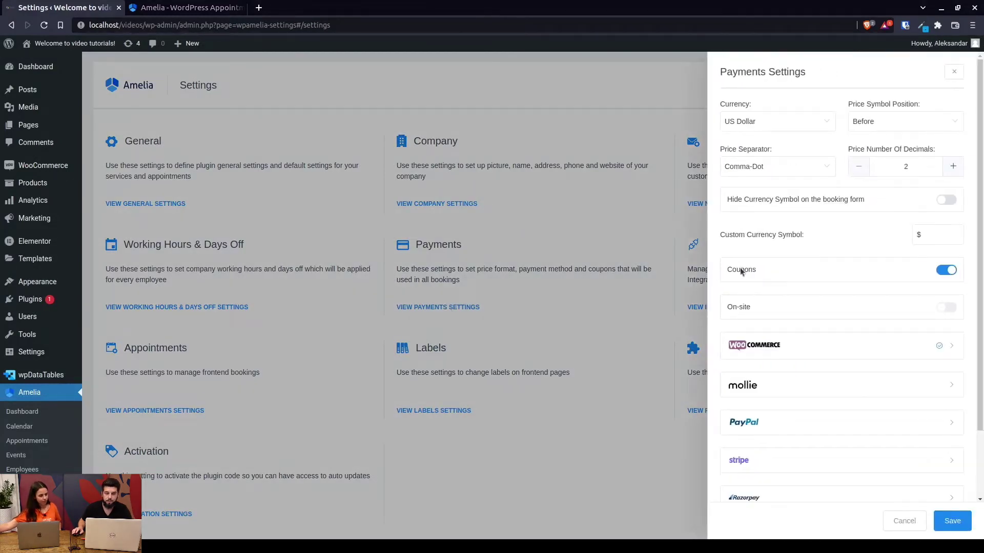
{"action": "scroll", "coordinate": [792, 287], "scroll_direction": "down", "scroll_amount": 3}
Step: Expand the WooCommerce payment row to review its options, then collapse it
{"action": "left_click", "coordinate": [933, 266]}
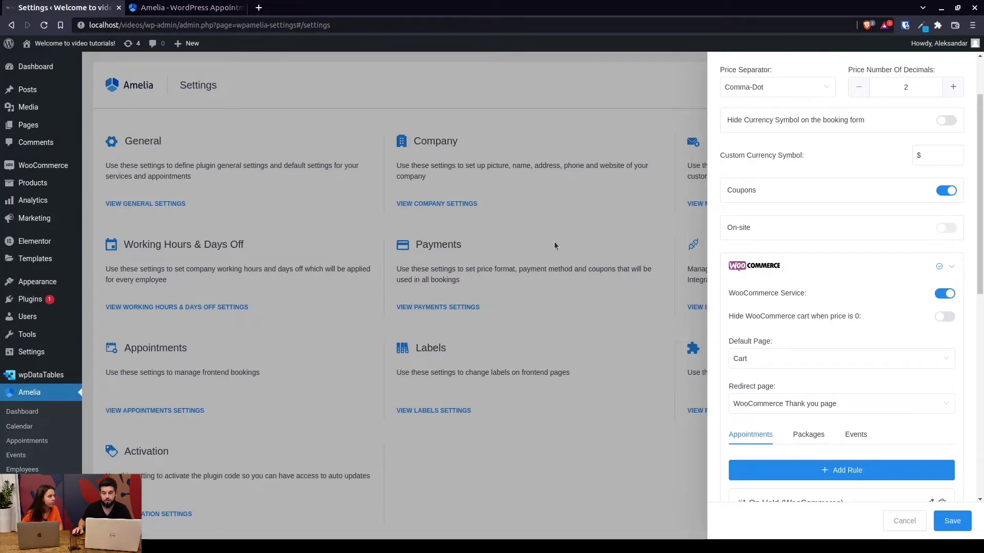
{"action": "scroll", "coordinate": [775, 277], "scroll_direction": "down", "scroll_amount": 2}
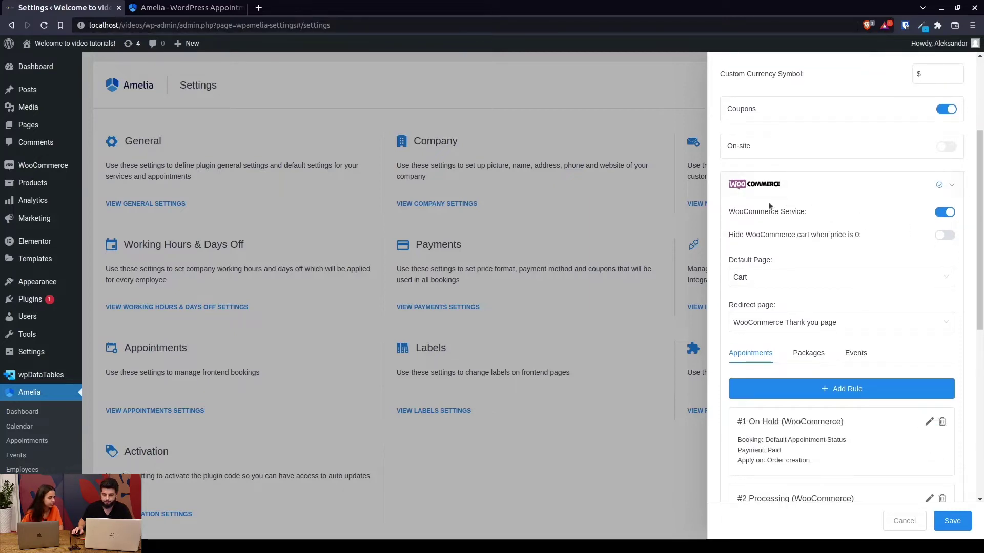
{"action": "scroll", "coordinate": [775, 195], "scroll_direction": "down", "scroll_amount": 2}
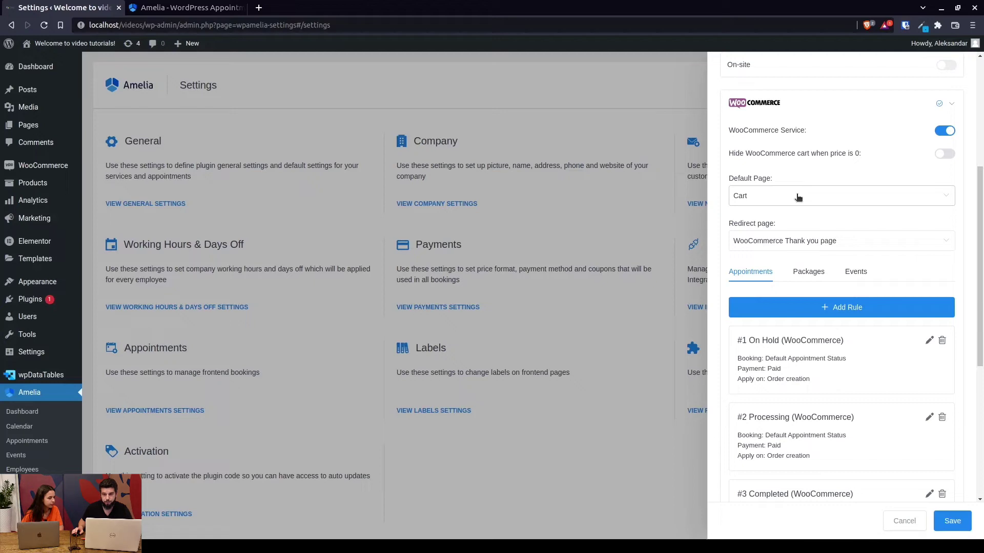
{"action": "scroll", "coordinate": [825, 185], "scroll_direction": "up", "scroll_amount": 1}
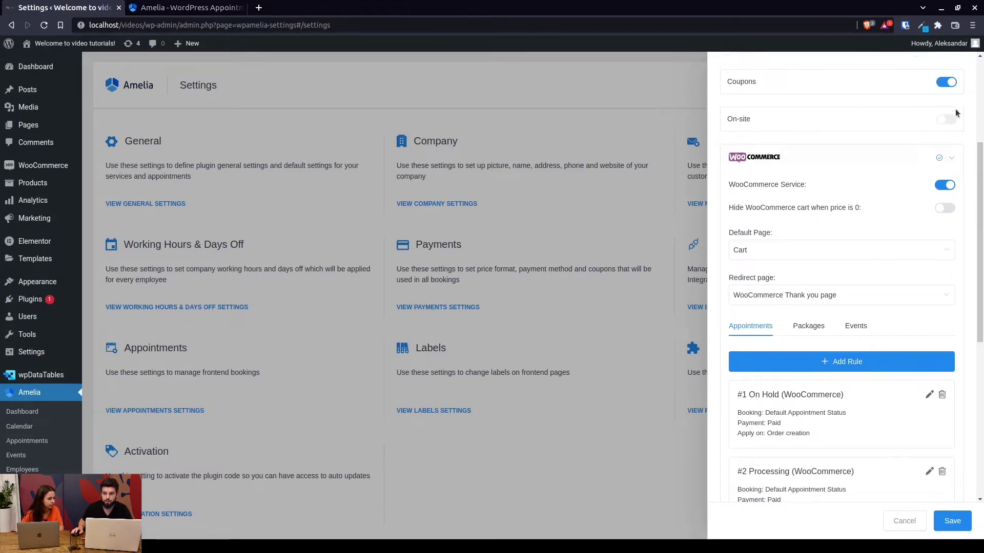
{"action": "left_click", "coordinate": [951, 157]}
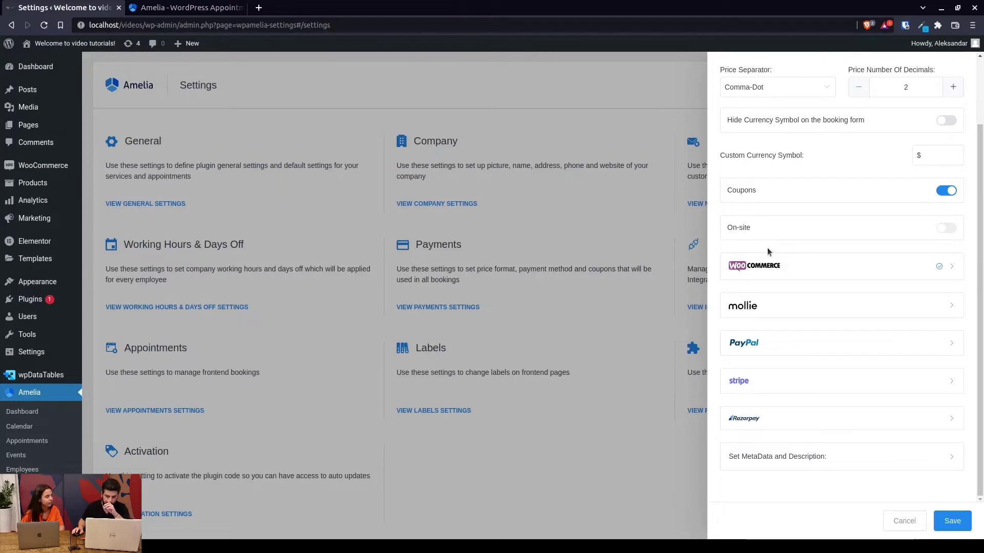
Step: Expand the WooCommerce payment options again and scroll through them
{"action": "left_click", "coordinate": [778, 274]}
{"action": "scroll", "coordinate": [808, 235], "scroll_direction": "down", "scroll_amount": 4}
{"action": "scroll", "coordinate": [809, 200], "scroll_direction": "up", "scroll_amount": 1}
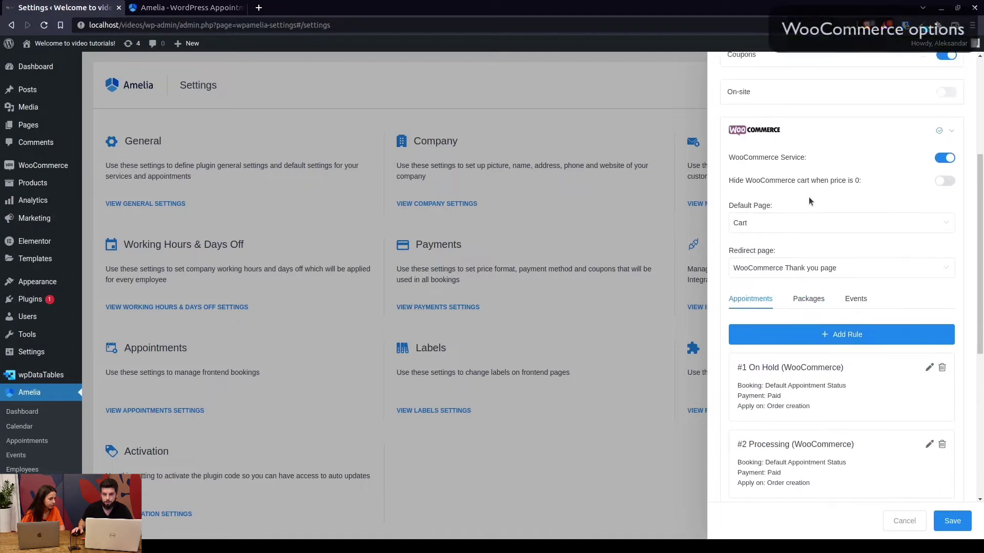
{"action": "scroll", "coordinate": [814, 246], "scroll_direction": "down", "scroll_amount": 4}
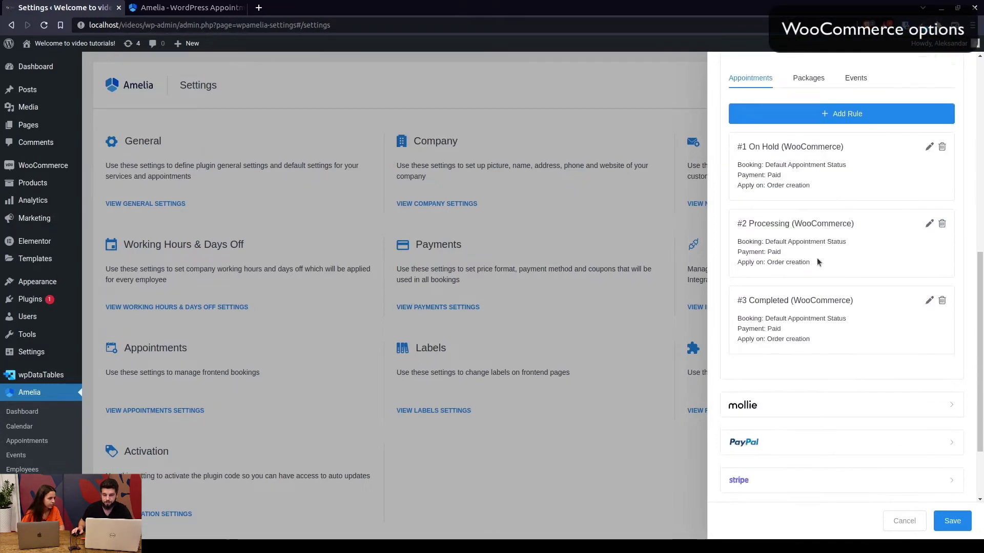
{"action": "scroll", "coordinate": [817, 262], "scroll_direction": "up", "scroll_amount": 4}
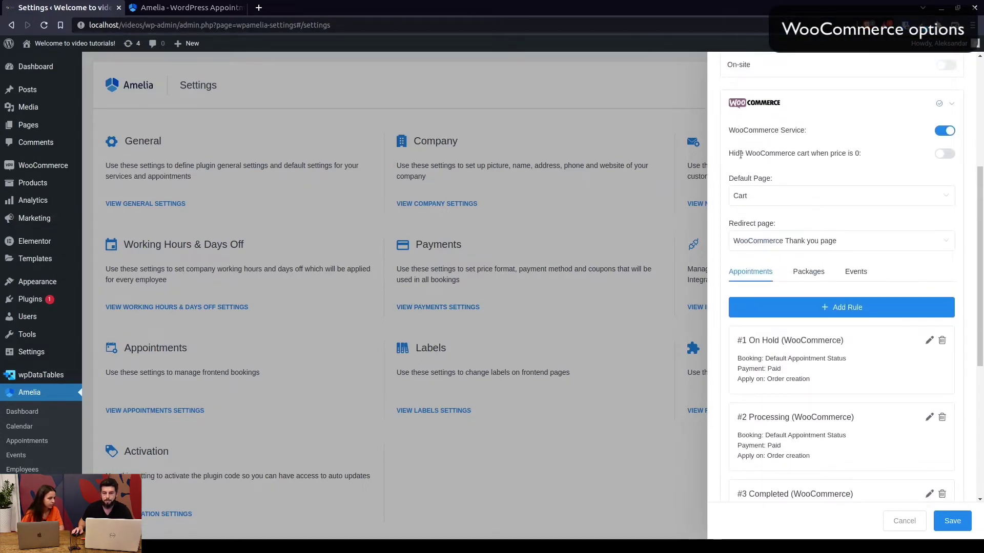
Step: Switch on the 'Hide WooCommerce cart when price is 0' toggle
{"action": "left_click_drag", "start_coordinate": [729, 153], "coordinate": [863, 153]}
{"action": "left_click", "coordinate": [825, 153]}
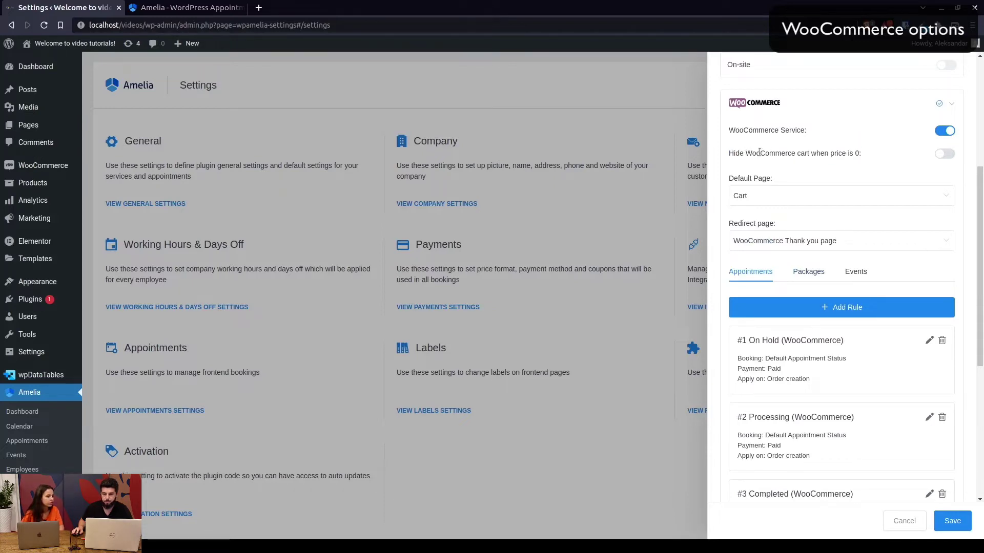
{"action": "double_click", "coordinate": [759, 153]}
{"action": "double_click", "coordinate": [803, 153]}
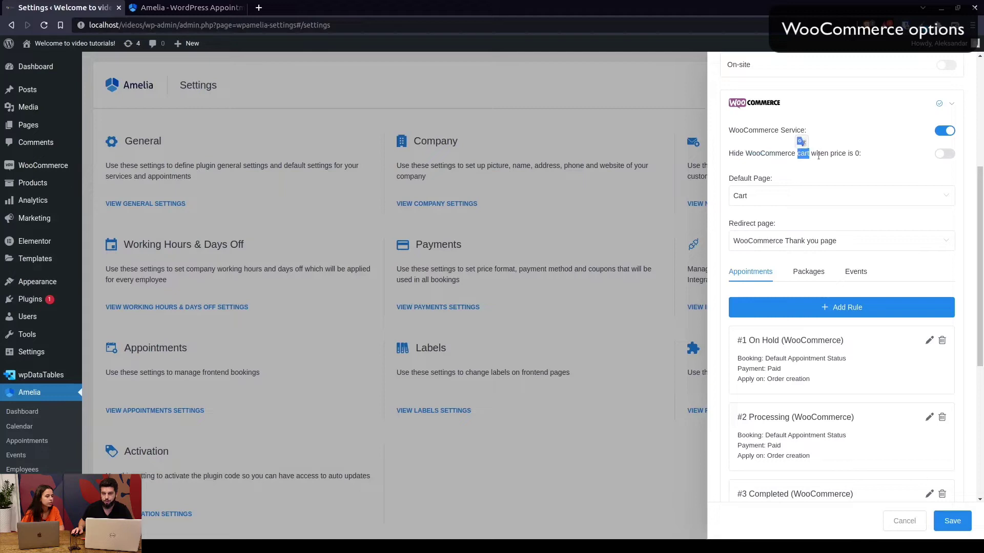
{"action": "left_click", "coordinate": [822, 153]}
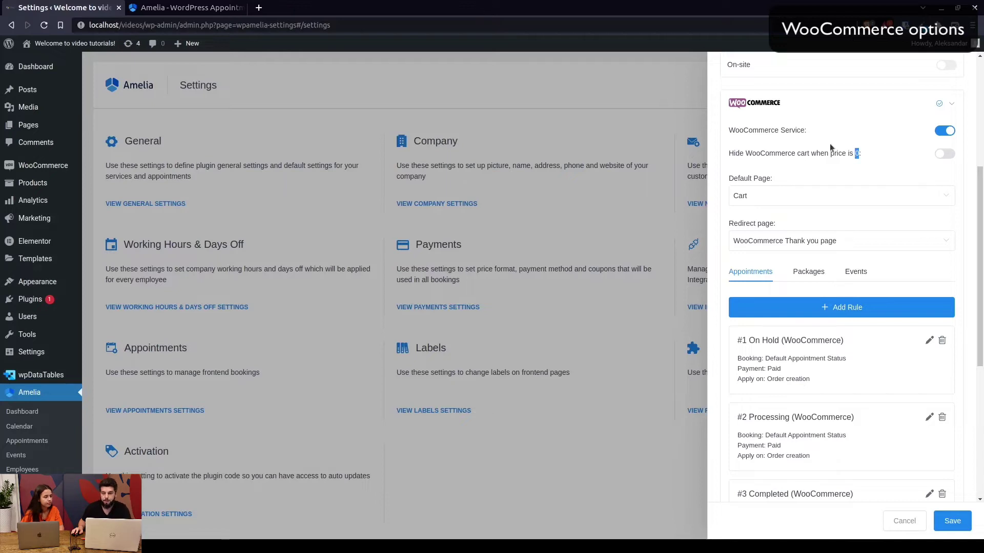
{"action": "left_click", "coordinate": [941, 154]}
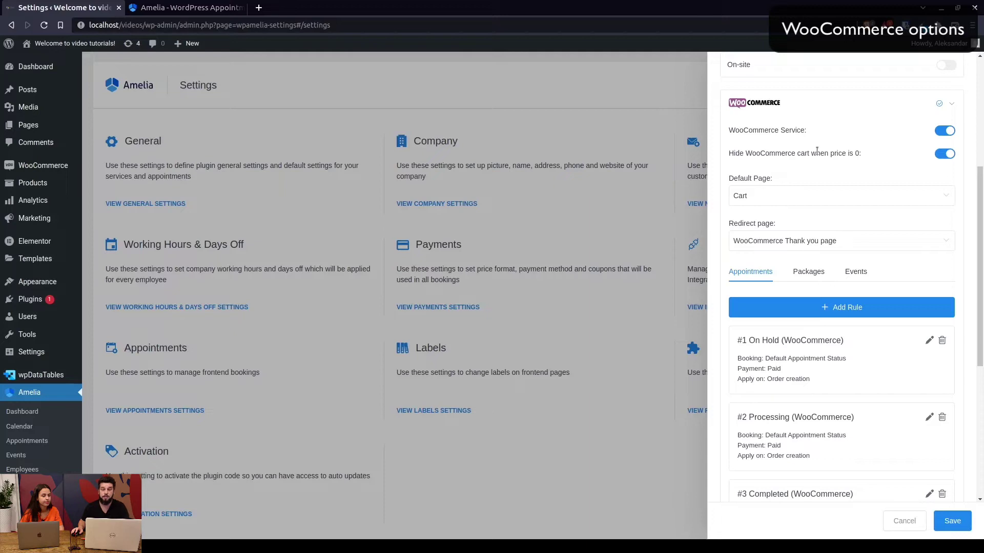
{"action": "scroll", "coordinate": [769, 179], "scroll_direction": "down", "scroll_amount": 3}
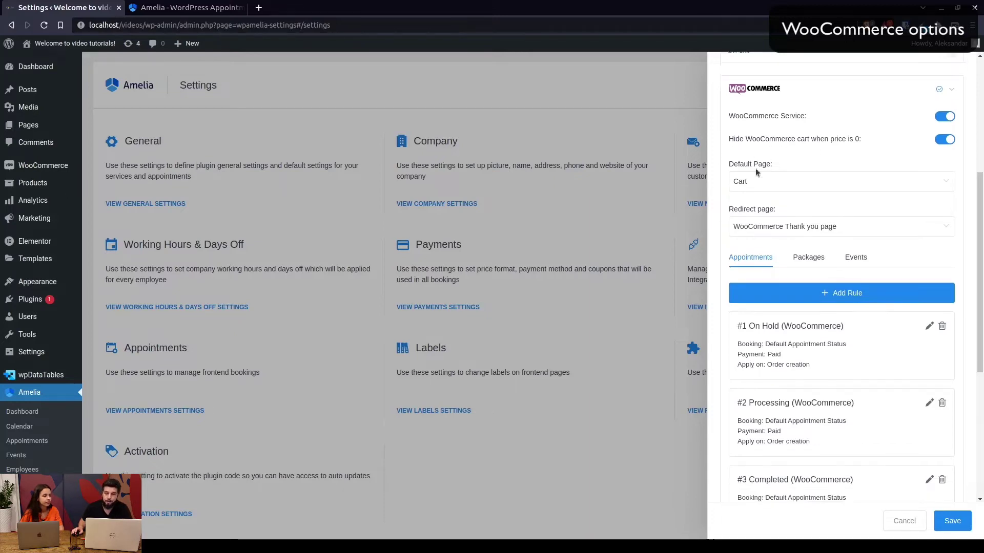
{"action": "scroll", "coordinate": [766, 113], "scroll_direction": "up", "scroll_amount": 1}
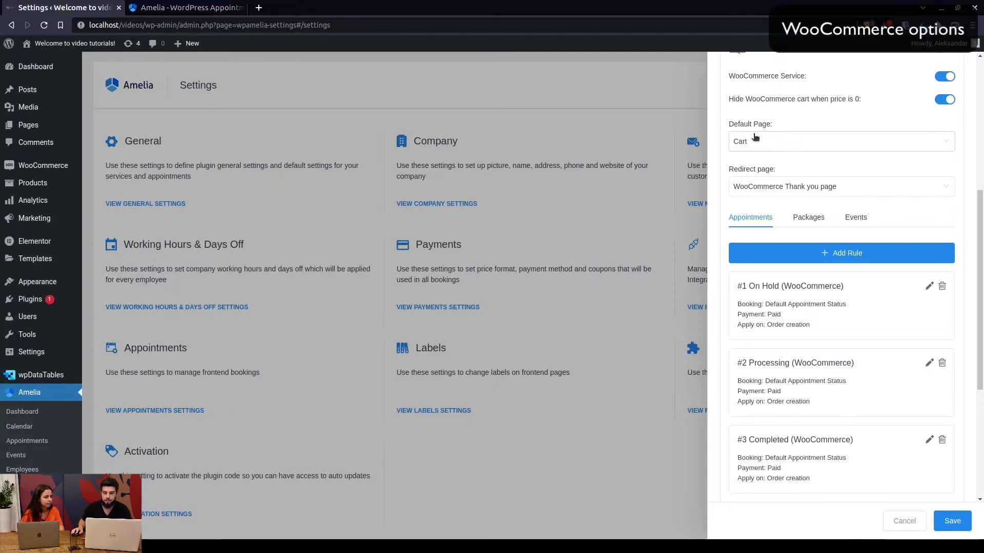
{"action": "left_click", "coordinate": [778, 142]}
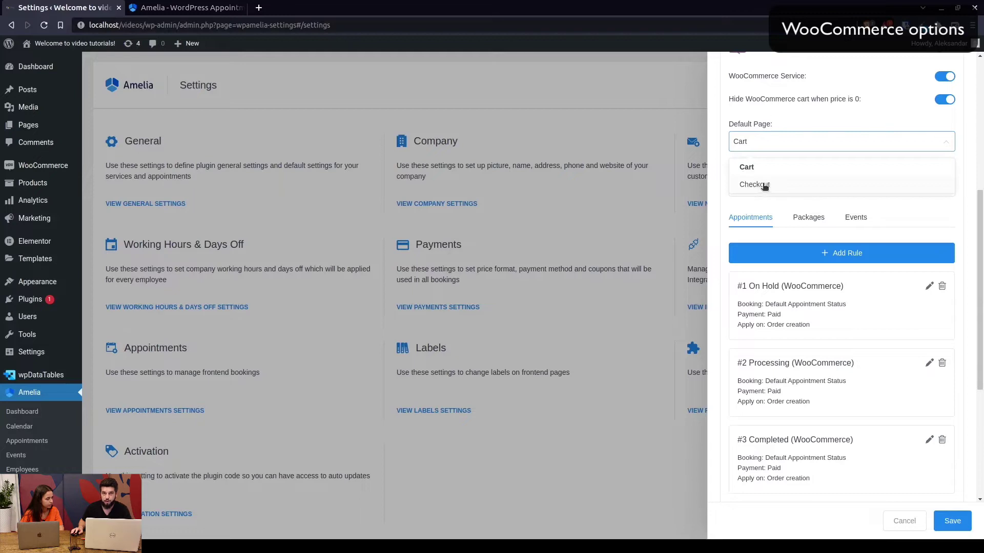
{"action": "left_click", "coordinate": [760, 115]}
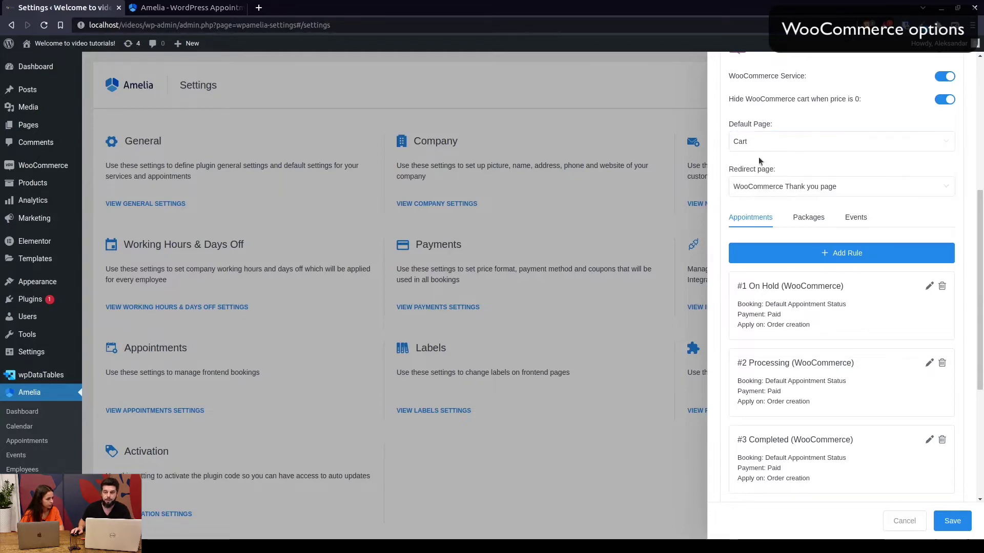
{"action": "scroll", "coordinate": [834, 171], "scroll_direction": "down", "scroll_amount": 1}
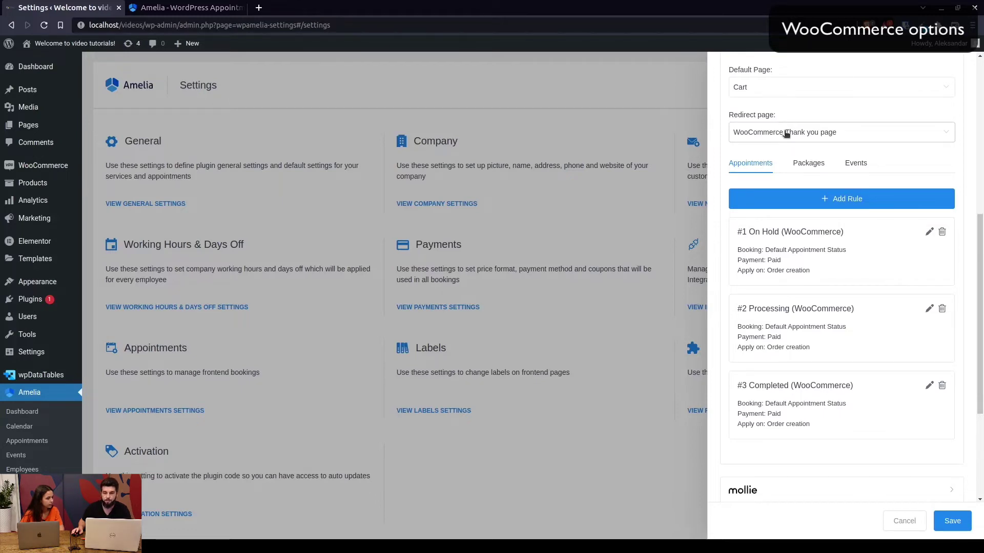
{"action": "left_click", "coordinate": [786, 134]}
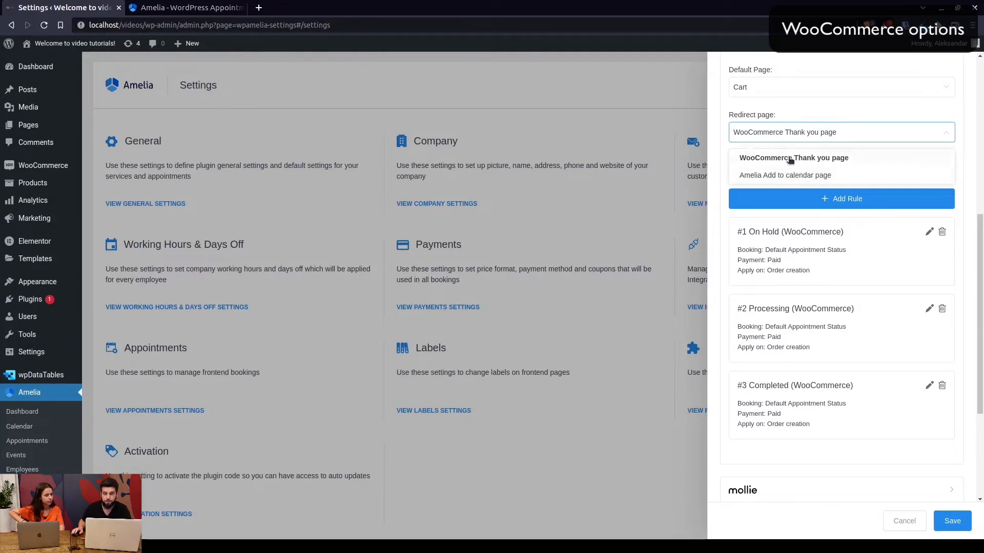
{"action": "left_click", "coordinate": [797, 106]}
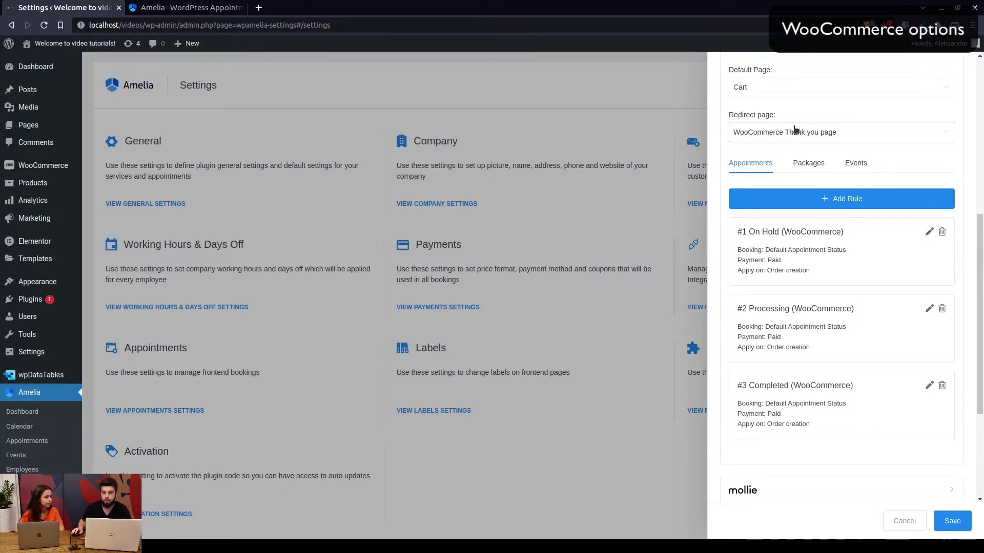
{"action": "scroll", "coordinate": [799, 136], "scroll_direction": "down", "scroll_amount": 1}
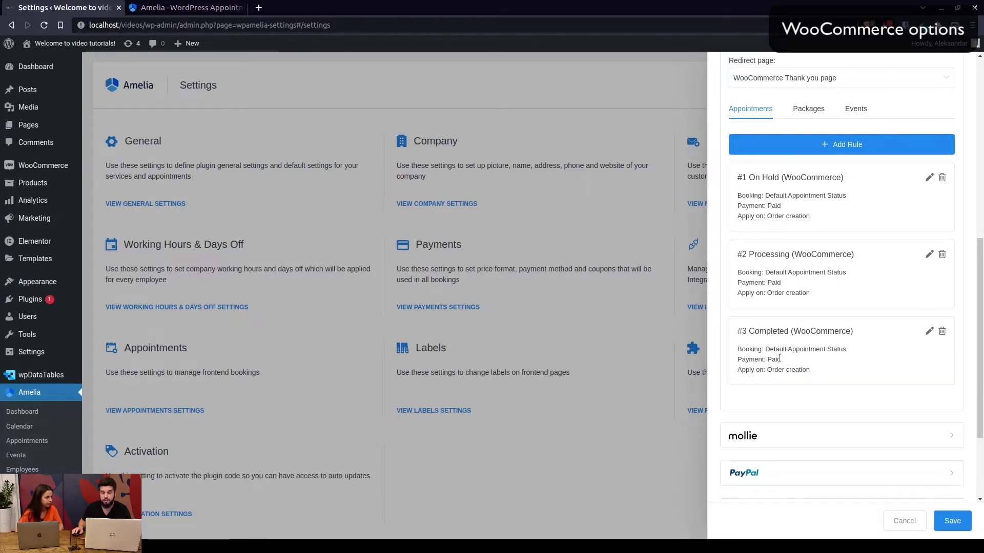
{"action": "scroll", "coordinate": [787, 340], "scroll_direction": "down", "scroll_amount": 3}
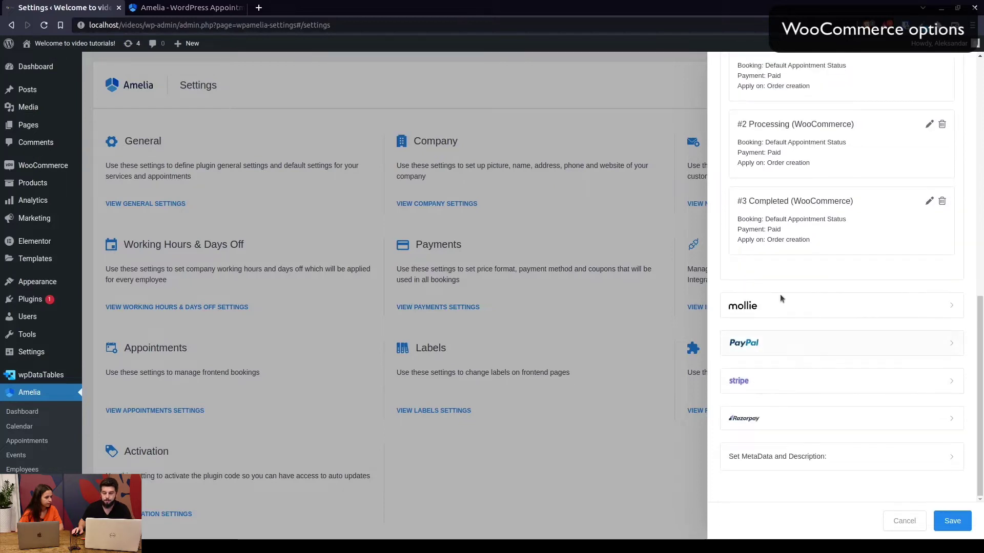
Step: Check the Packages, Events and Appointments description placeholders, then cancel the WooCommerce settings
{"action": "left_click", "coordinate": [795, 454]}
{"action": "scroll", "coordinate": [815, 437], "scroll_direction": "down", "scroll_amount": 4}
{"action": "scroll", "coordinate": [809, 394], "scroll_direction": "down", "scroll_amount": 1}
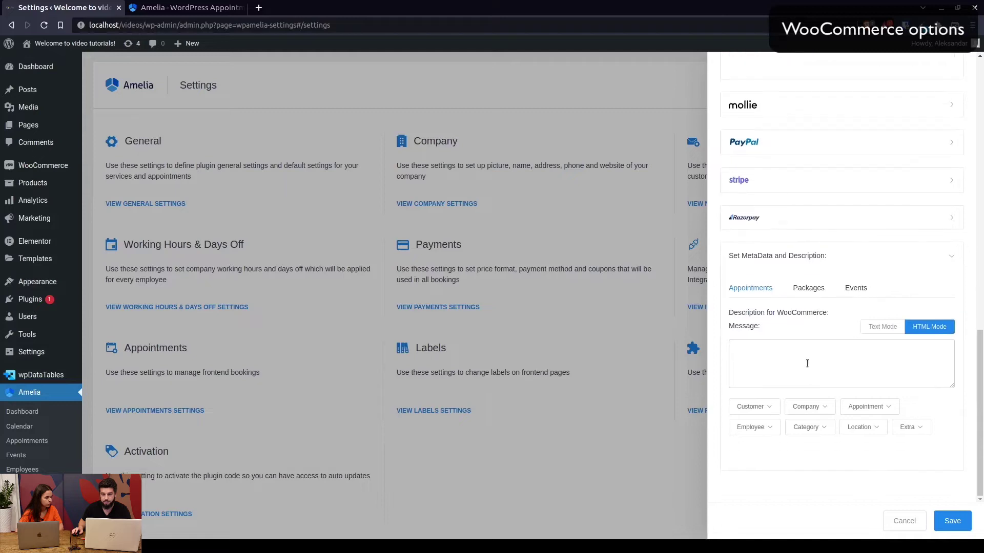
{"action": "left_click", "coordinate": [808, 288]}
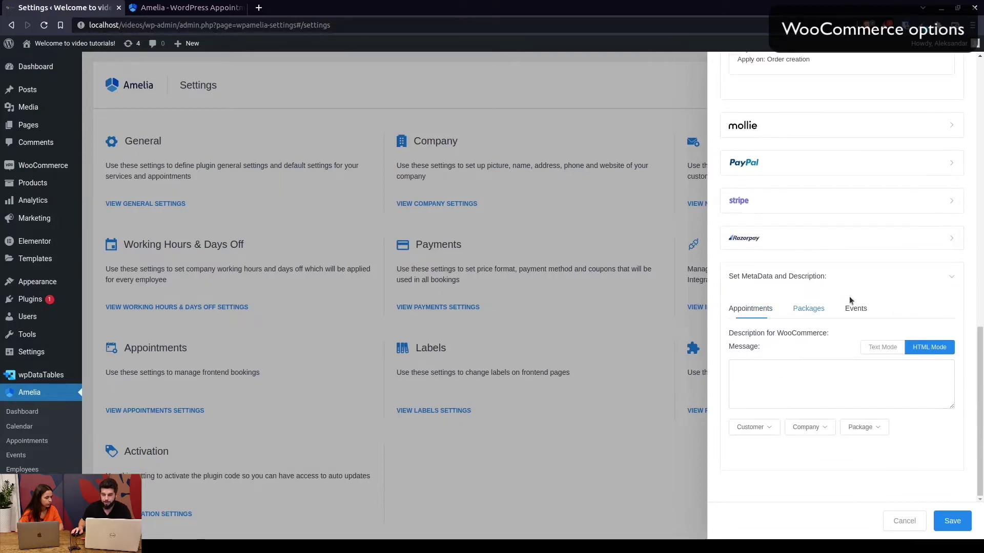
{"action": "left_click", "coordinate": [854, 307]}
{"action": "left_click", "coordinate": [753, 308]}
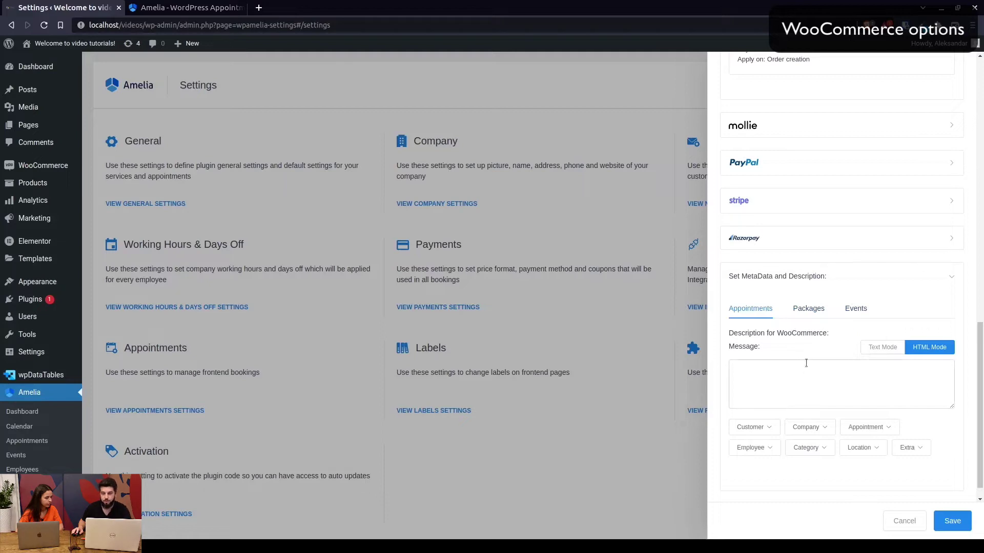
{"action": "scroll", "coordinate": [801, 324], "scroll_direction": "up", "scroll_amount": 6}
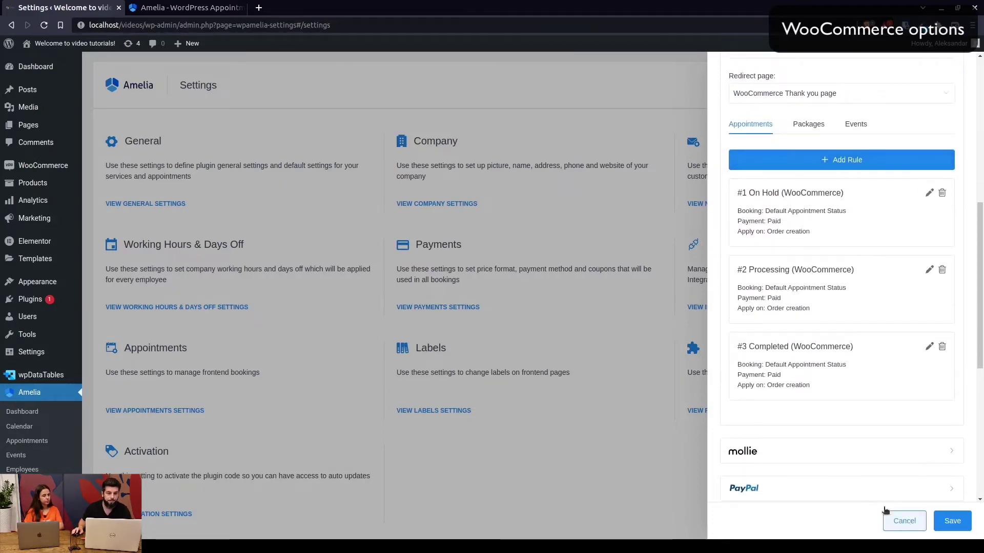
{"action": "left_click", "coordinate": [904, 520]}
Step: Open the site's Amelia booking page in a private window
{"action": "middle_click", "coordinate": [51, 59]}
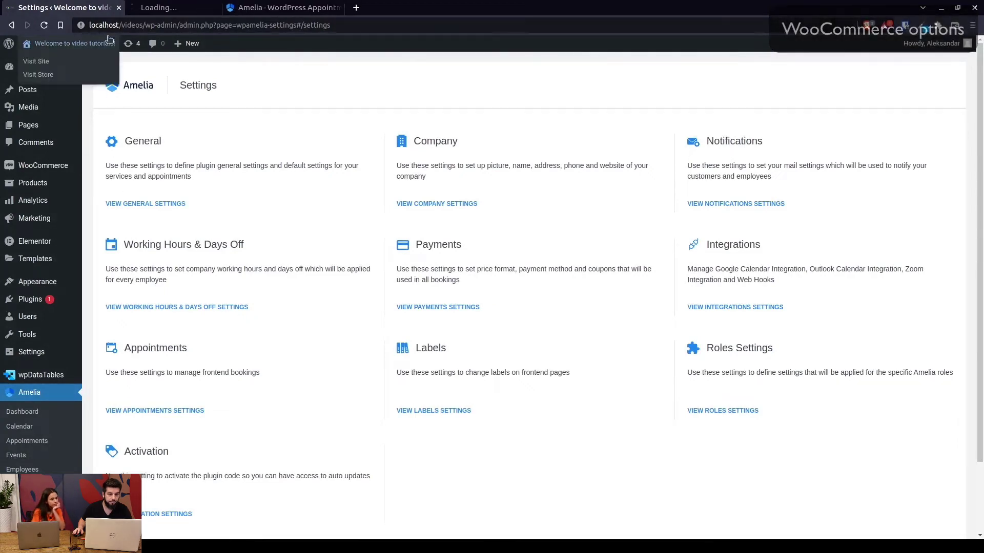
{"action": "left_click", "coordinate": [177, 11]}
{"action": "right_click", "coordinate": [322, 335]}
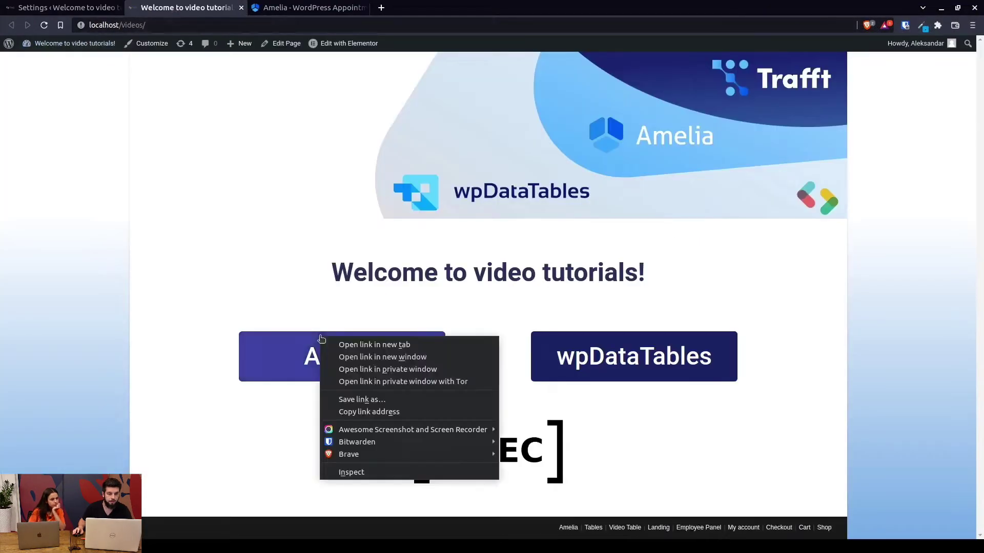
{"action": "left_click", "coordinate": [369, 373]}
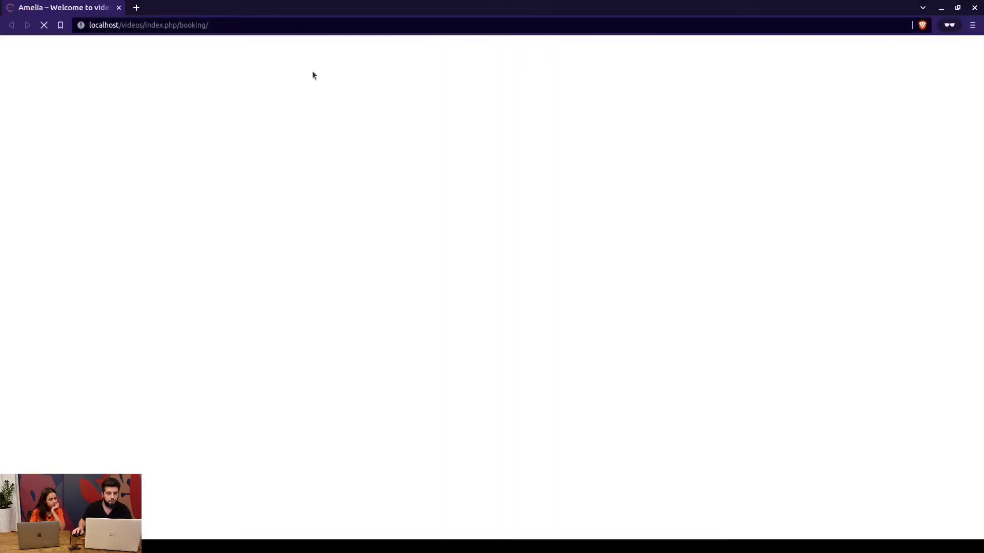
{"action": "scroll", "coordinate": [441, 225], "scroll_direction": "down", "scroll_amount": 1}
{"action": "scroll", "coordinate": [455, 215], "scroll_direction": "down", "scroll_amount": 3}
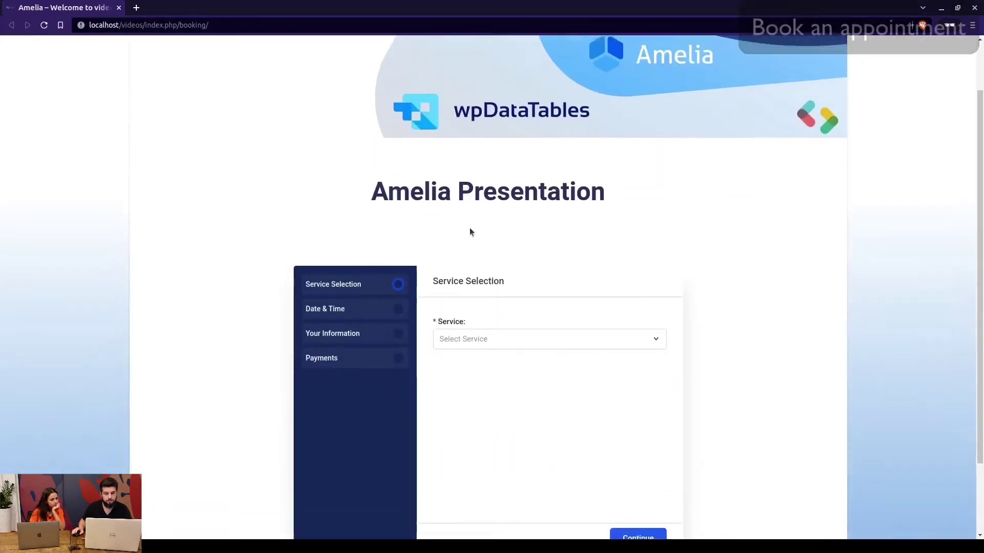
Step: Book Beard Trim with no extra people on August 26 at 10:30–11:00
{"action": "left_click", "coordinate": [487, 274]}
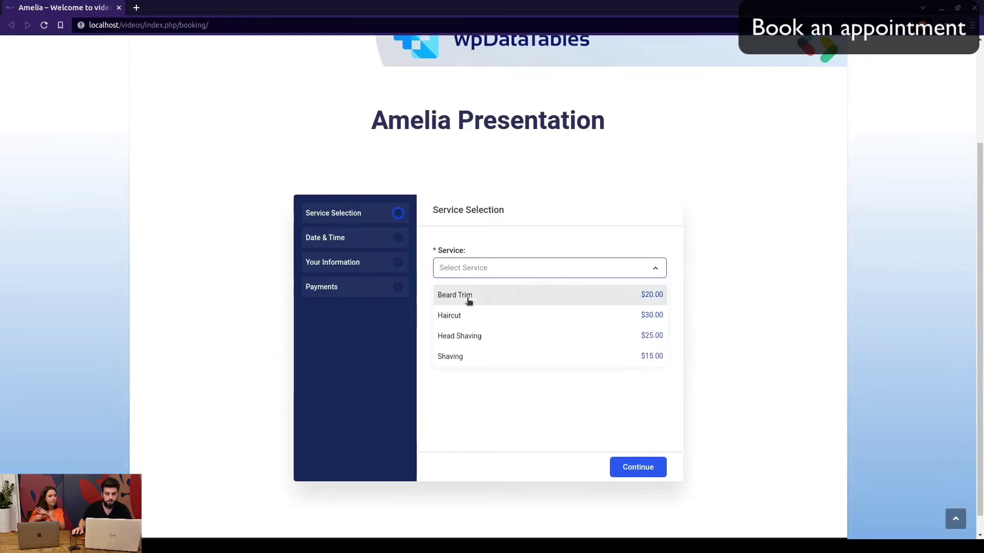
{"action": "left_click", "coordinate": [465, 296]}
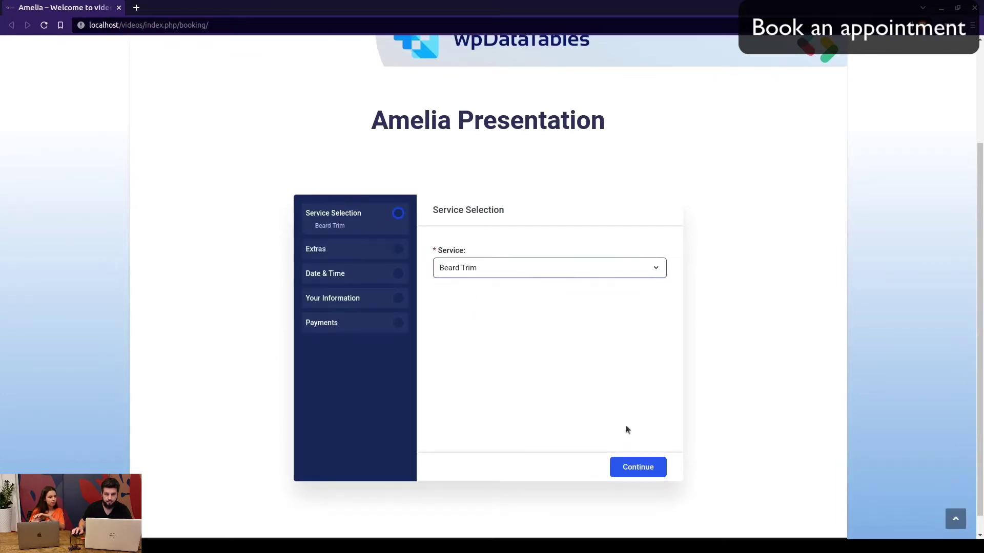
{"action": "left_click", "coordinate": [638, 466]}
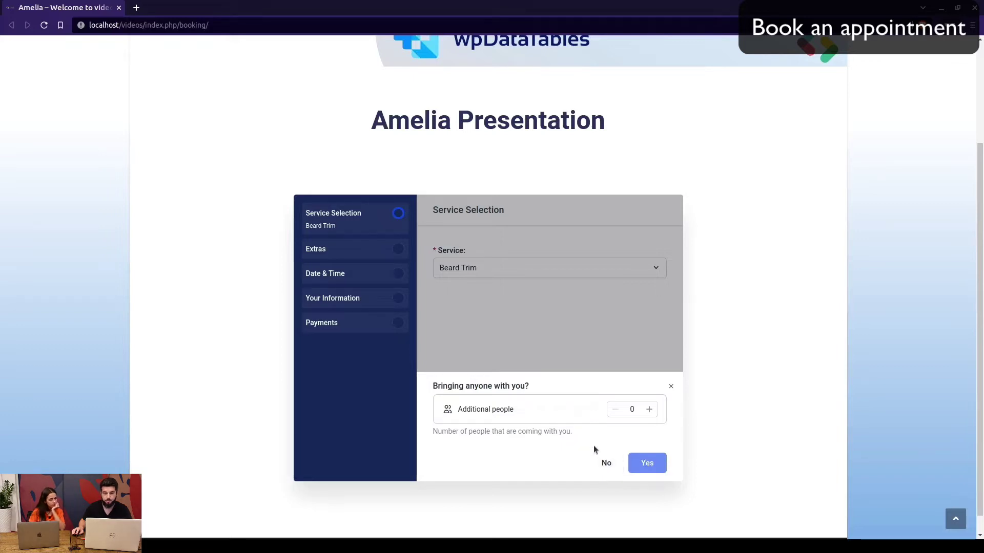
{"action": "left_click", "coordinate": [609, 464]}
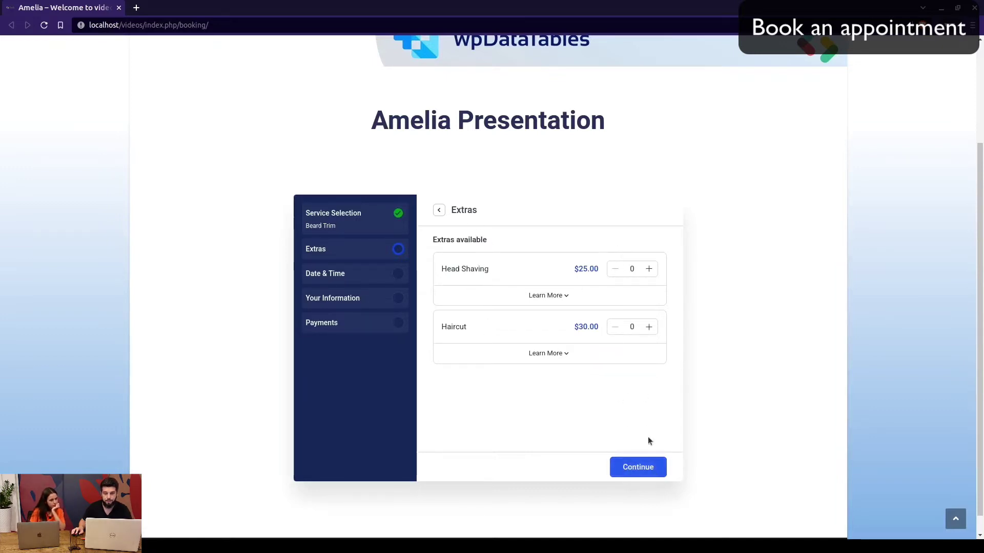
{"action": "left_click", "coordinate": [650, 471]}
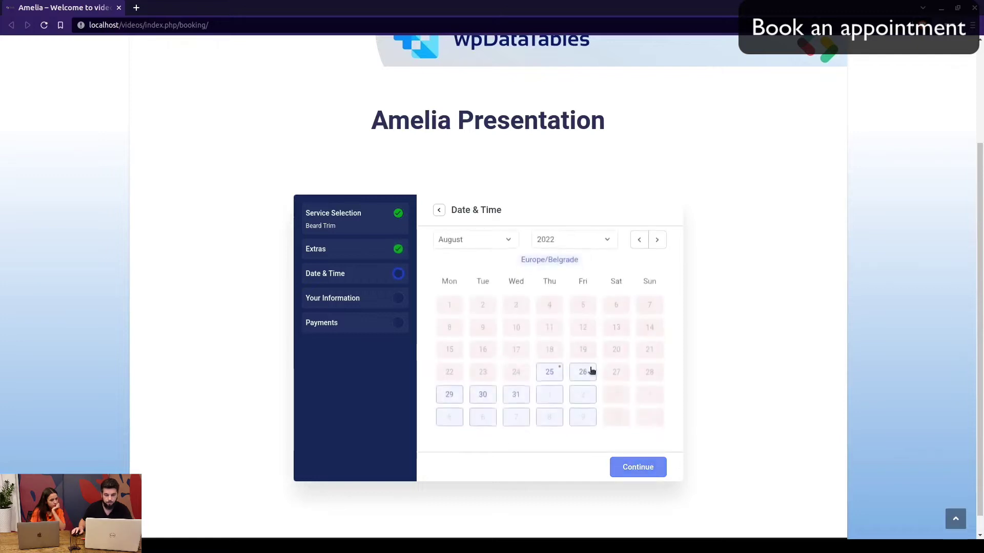
{"action": "left_click", "coordinate": [575, 378]}
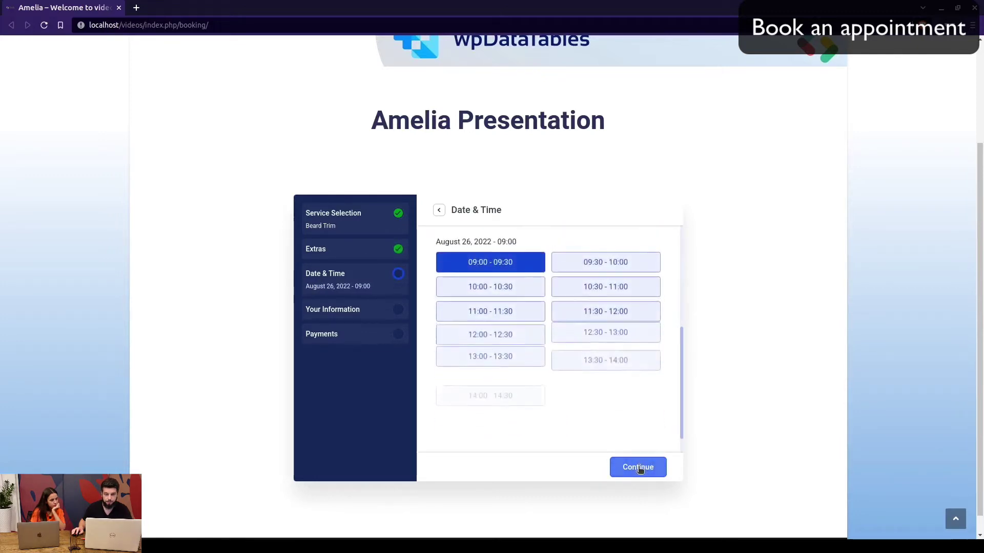
{"action": "left_click", "coordinate": [607, 287]}
Step: Enter the customer's first and last name on the Your Information step
{"action": "left_click", "coordinate": [492, 260]}
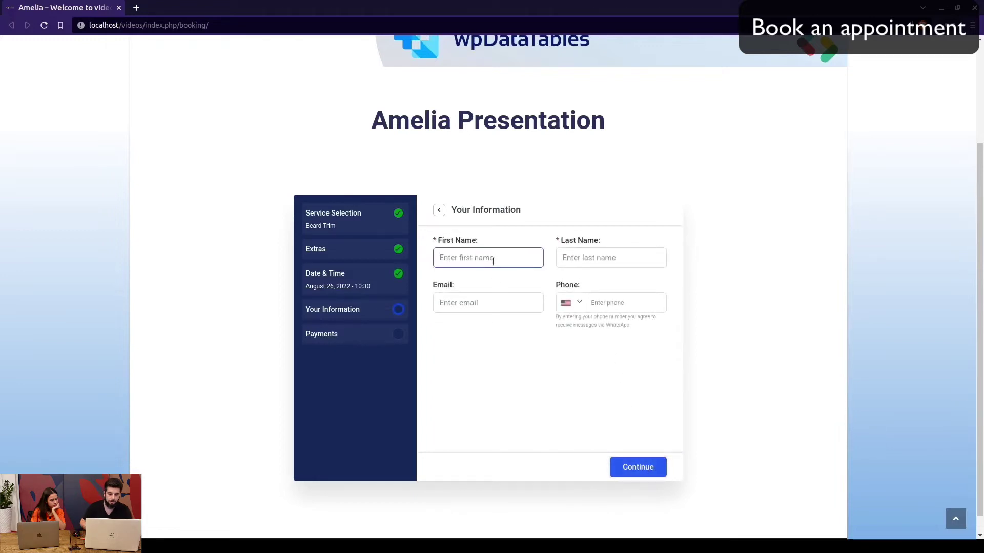
{"action": "type", "text": "Jo"}
{"action": "key", "text": "BackSpace"}
{"action": "key", "text": "BackSpace"}
{"action": "type", "text": "M"}
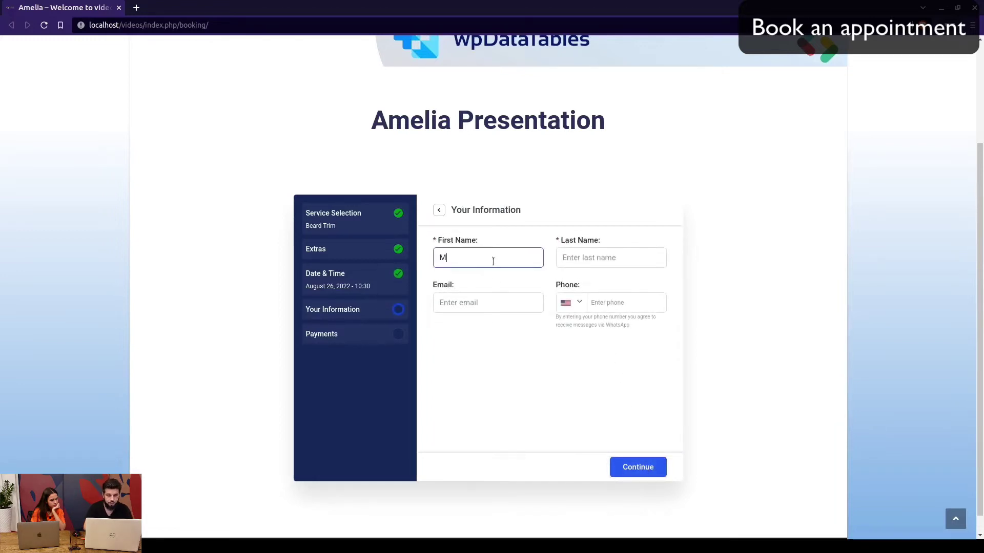
{"action": "key", "text": "Tab"}
{"action": "type", "text": "Wal"}
{"action": "key", "text": "BackSpace"}
{"action": "key", "text": "BackSpace"}
{"action": "key", "text": "BackSpace"}
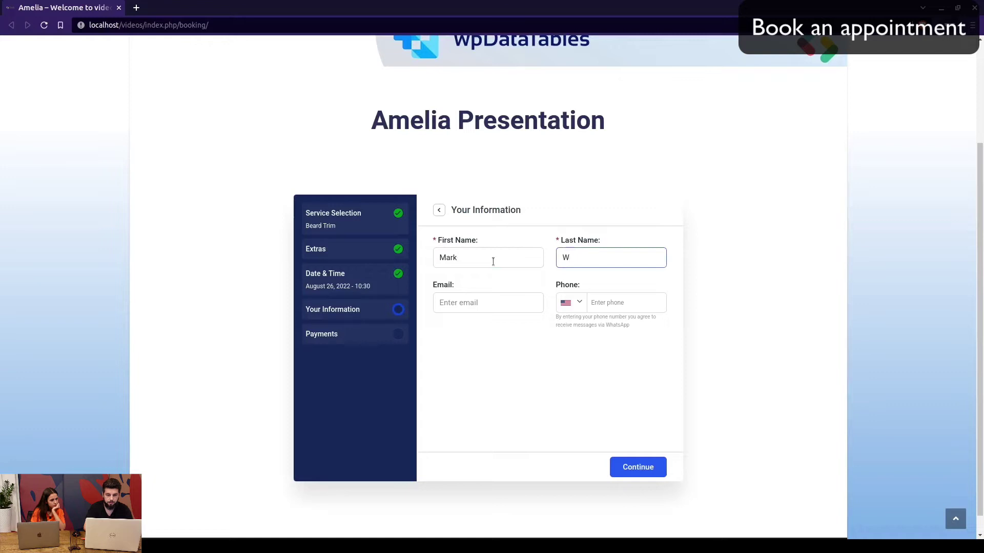
{"action": "type", "text": "Dawson"}
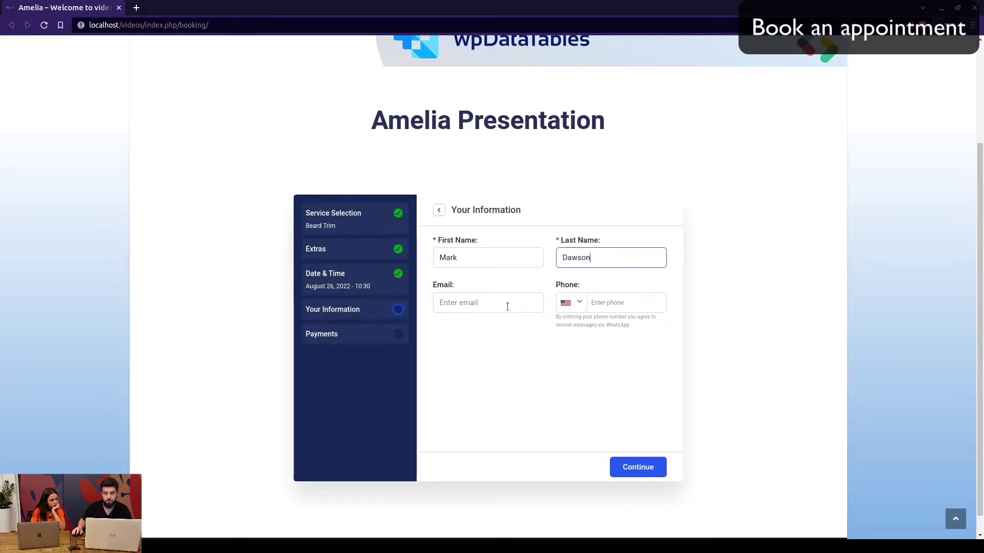
Step: Review the $20.00 payment summary and submit the booking for checkout
{"action": "left_click", "coordinate": [633, 469]}
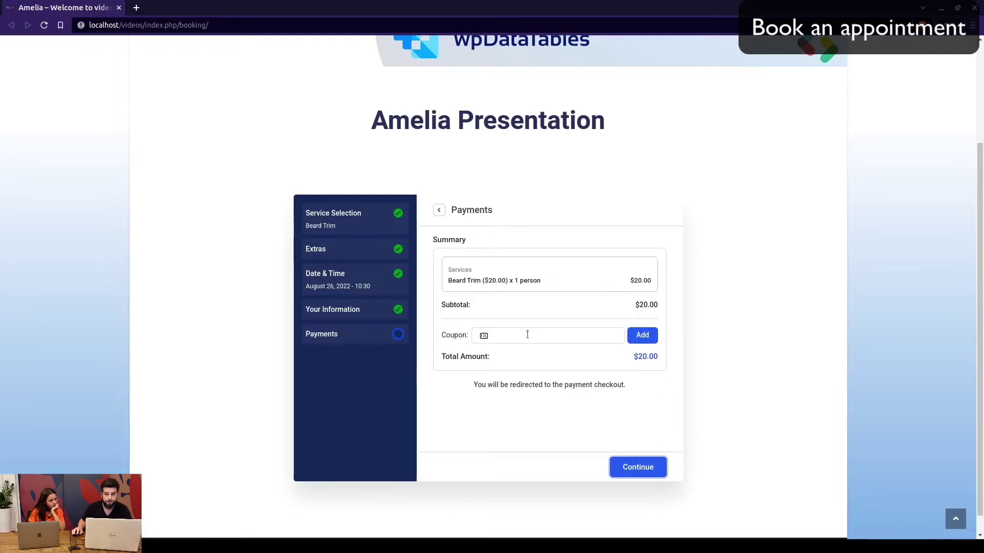
{"action": "left_click_drag", "start_coordinate": [471, 387], "coordinate": [623, 395]}
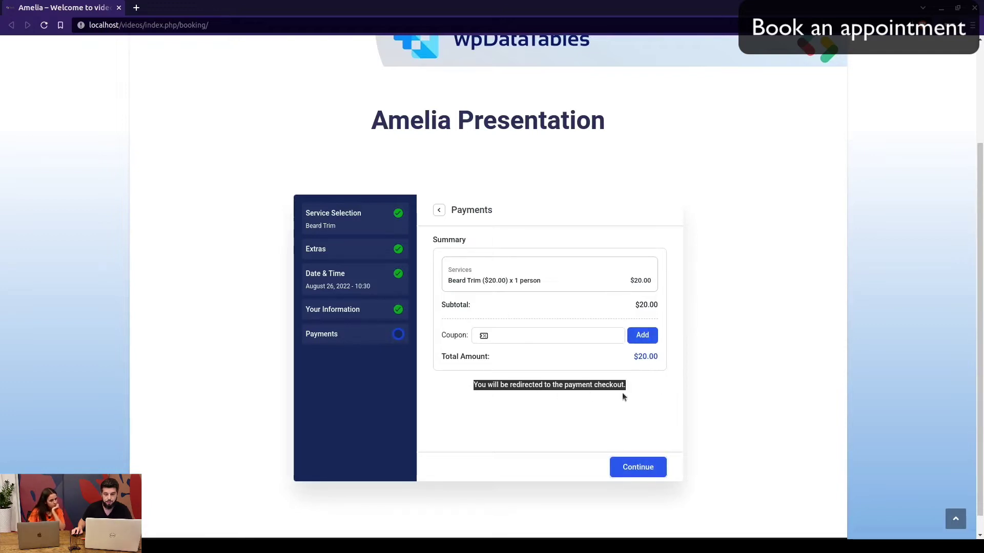
{"action": "left_click", "coordinate": [570, 384]}
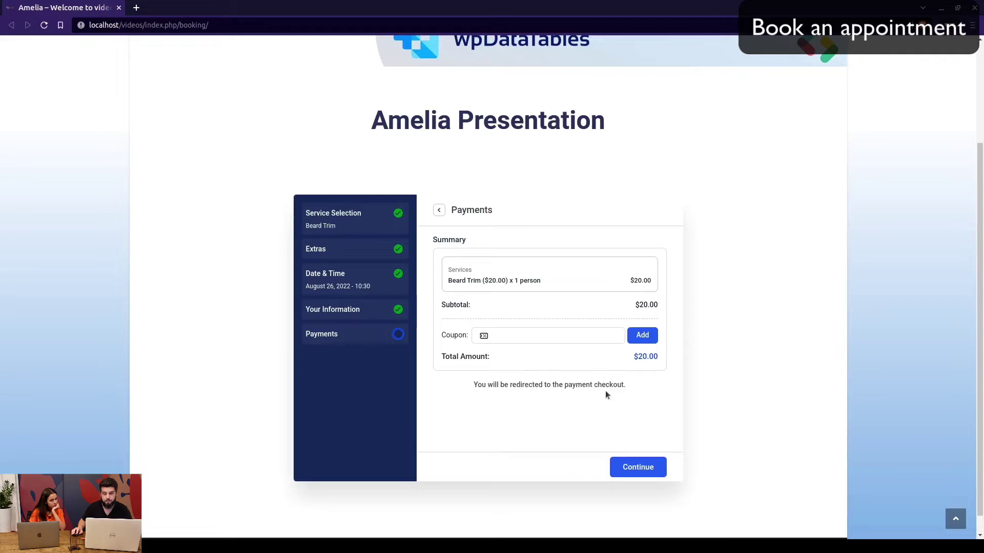
{"action": "left_click", "coordinate": [636, 467]}
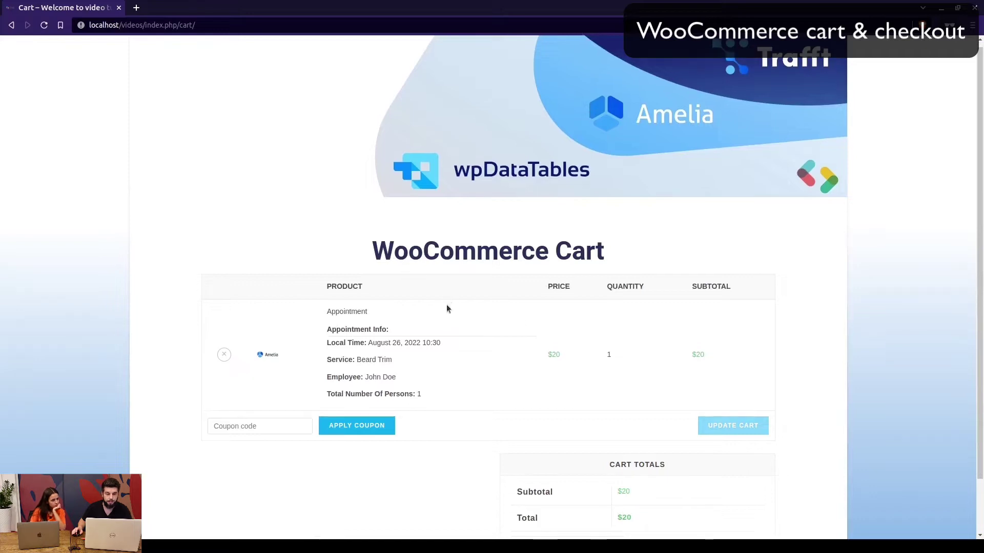
Step: Scroll through the cart and checkout pages, showing prefilled billing details and the $20 Beard Trim order
{"action": "scroll", "coordinate": [359, 277], "scroll_direction": "down", "scroll_amount": 2}
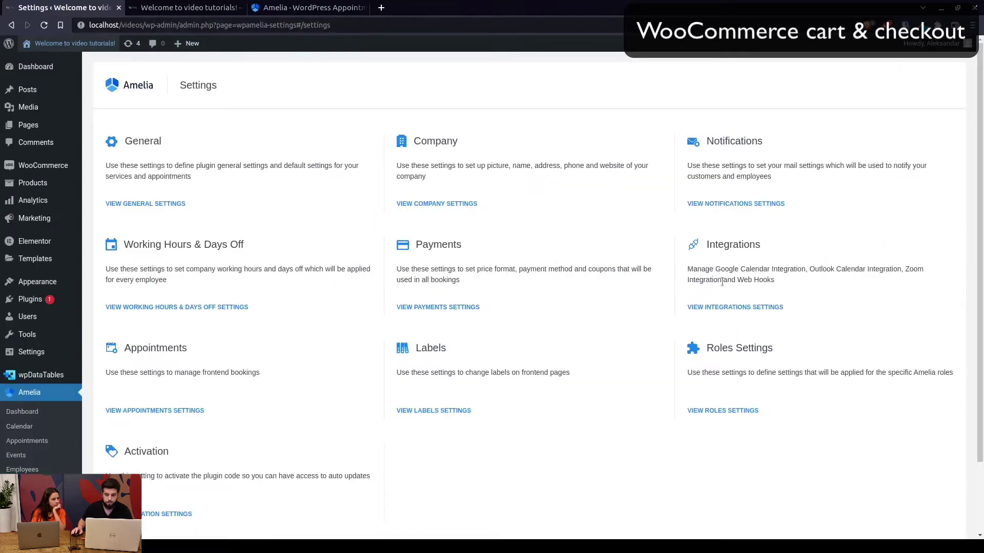
{"action": "scroll", "coordinate": [457, 275], "scroll_direction": "down", "scroll_amount": 1}
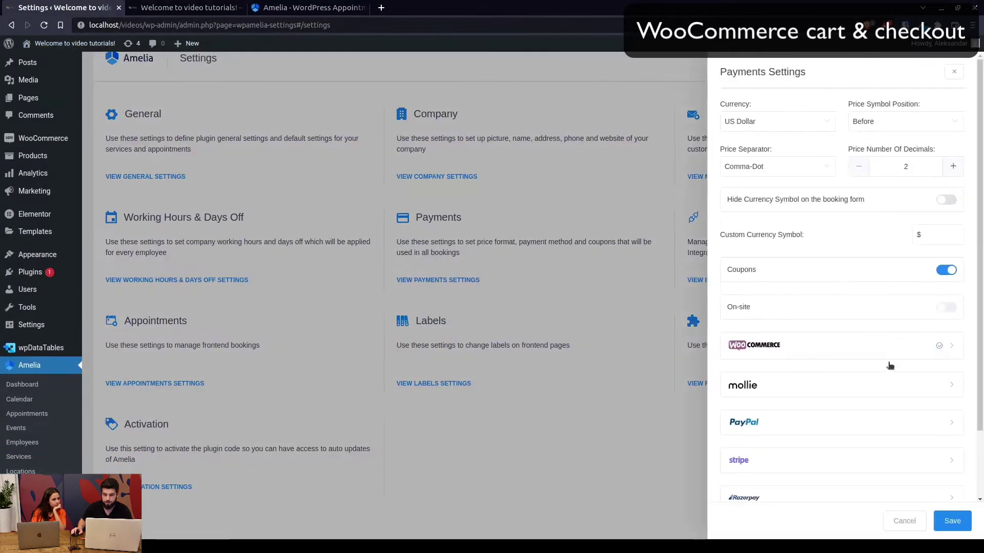
{"action": "scroll", "coordinate": [846, 410], "scroll_direction": "down", "scroll_amount": 3}
{"action": "scroll", "coordinate": [820, 410], "scroll_direction": "down", "scroll_amount": 5}
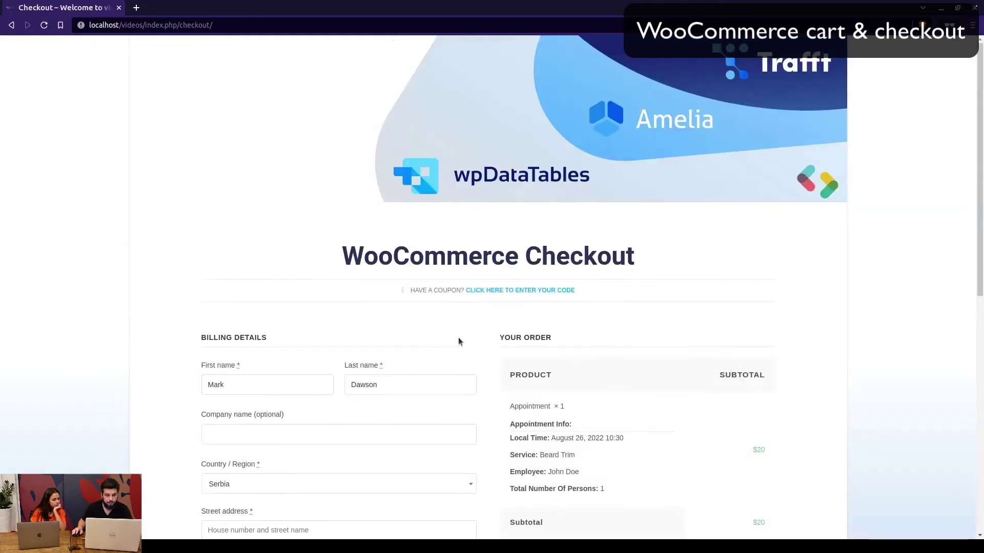
{"action": "scroll", "coordinate": [359, 328], "scroll_direction": "down", "scroll_amount": 2}
{"action": "scroll", "coordinate": [367, 340], "scroll_direction": "down", "scroll_amount": 2}
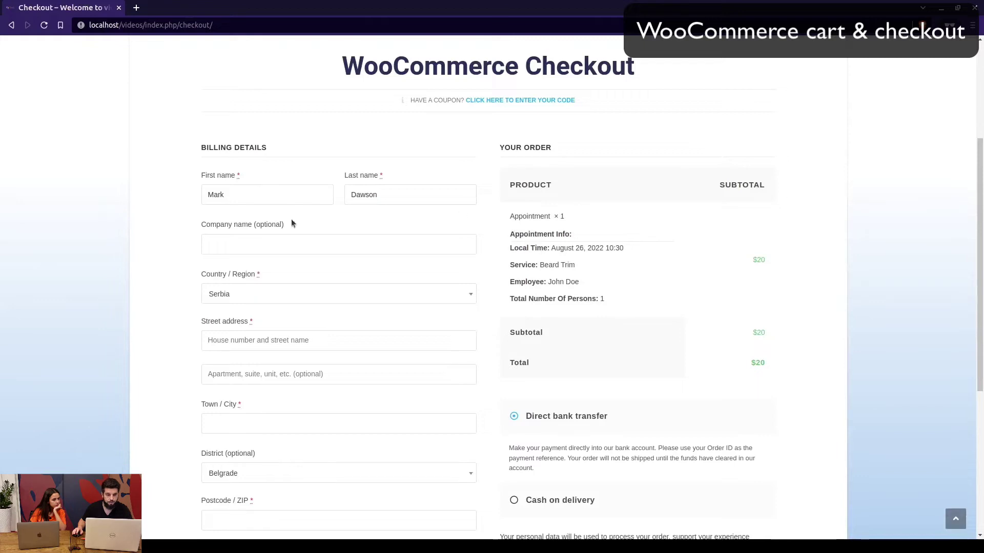
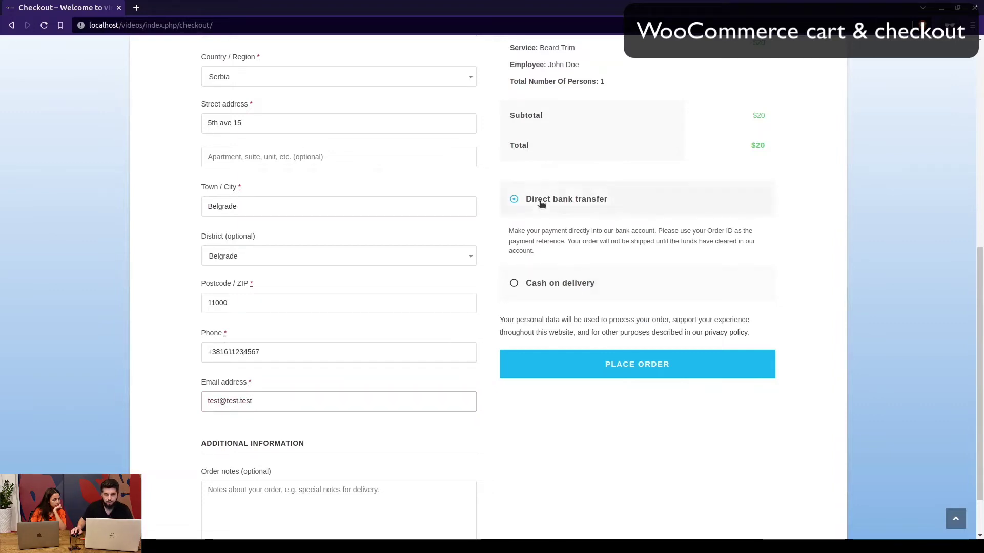
Step: Scroll up and down the checkout page to review the order form
{"action": "scroll", "coordinate": [556, 195], "scroll_direction": "up", "scroll_amount": 2}
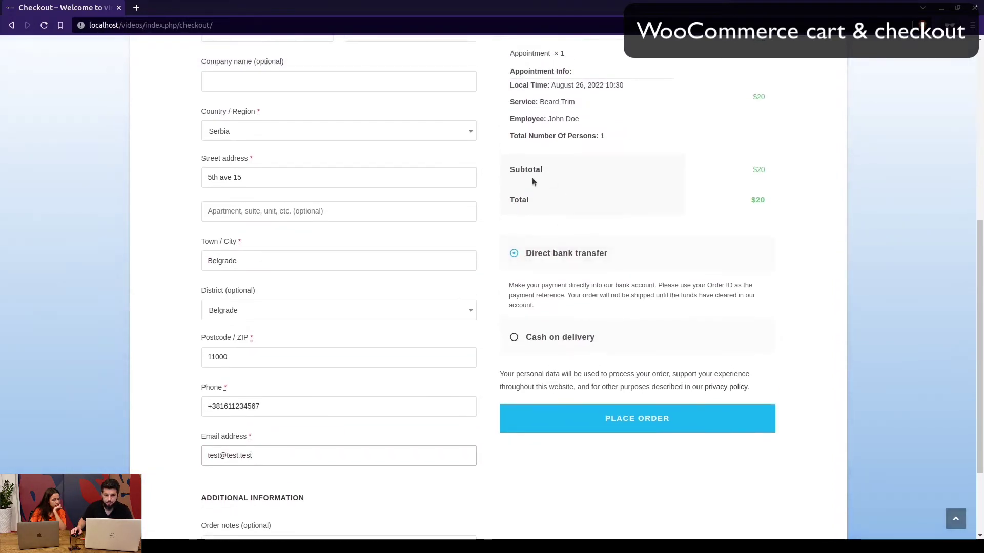
{"action": "scroll", "coordinate": [589, 257], "scroll_direction": "down", "scroll_amount": 3}
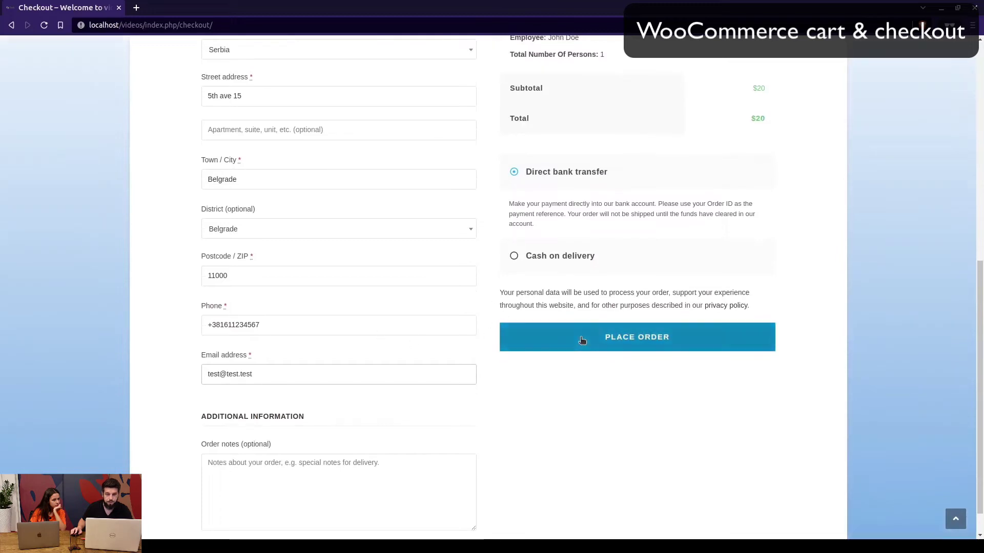
{"action": "scroll", "coordinate": [582, 329], "scroll_direction": "up", "scroll_amount": 2}
{"action": "scroll", "coordinate": [582, 325], "scroll_direction": "up", "scroll_amount": 2}
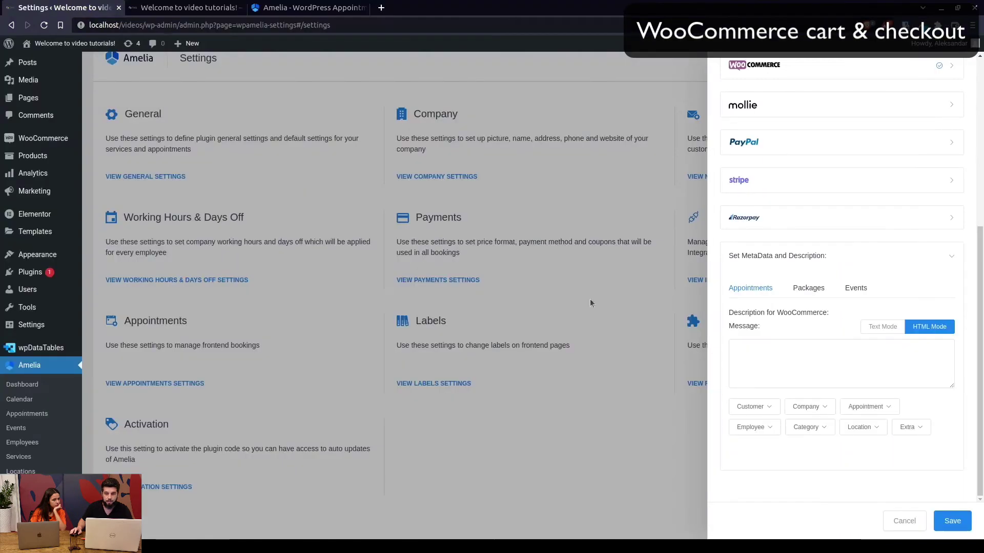
{"action": "scroll", "coordinate": [808, 251], "scroll_direction": "up", "scroll_amount": 5}
{"action": "scroll", "coordinate": [887, 263], "scroll_direction": "up", "scroll_amount": 1}
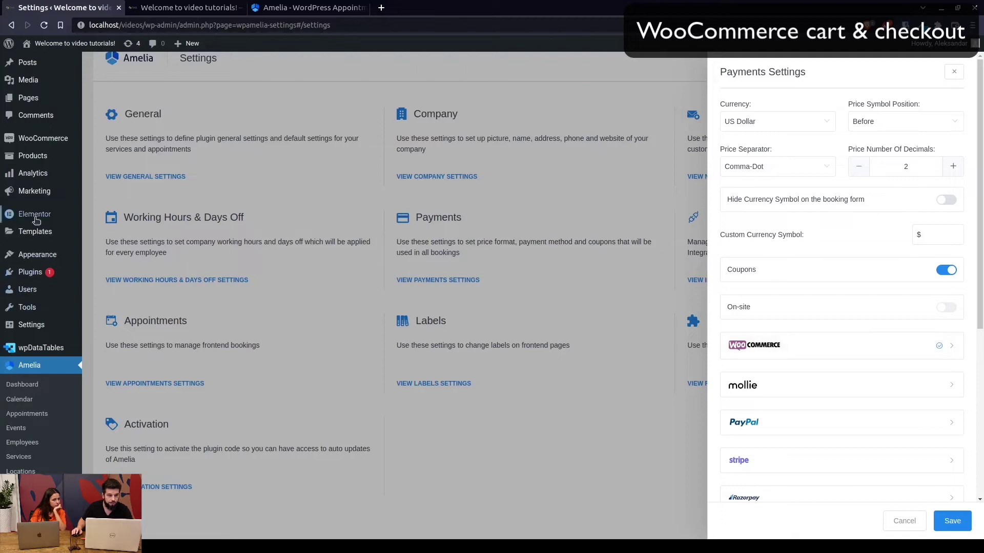
Step: Open WooCommerce Settings in a new tab and view the enabled payment methods
{"action": "mouse_move", "coordinate": [52, 138]}
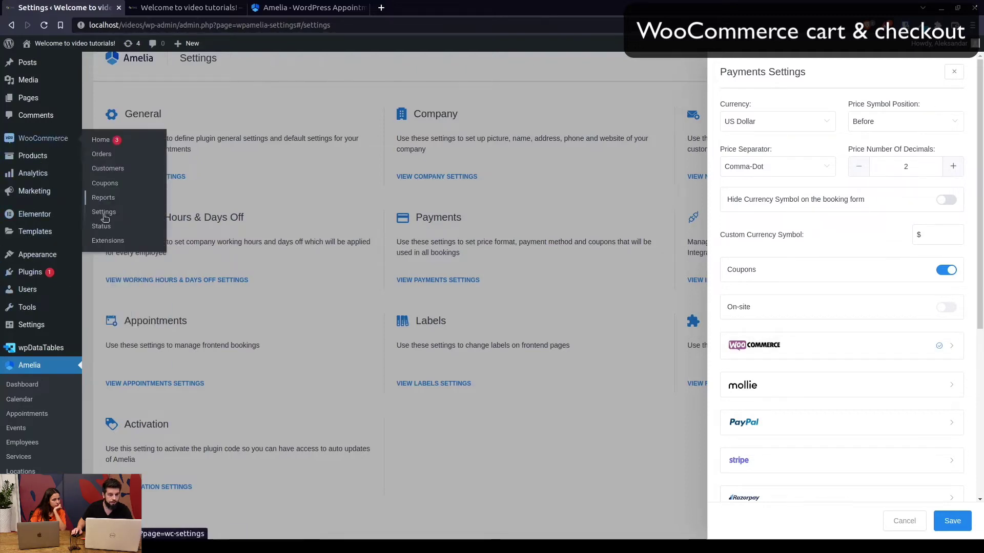
{"action": "middle_click", "coordinate": [109, 215]}
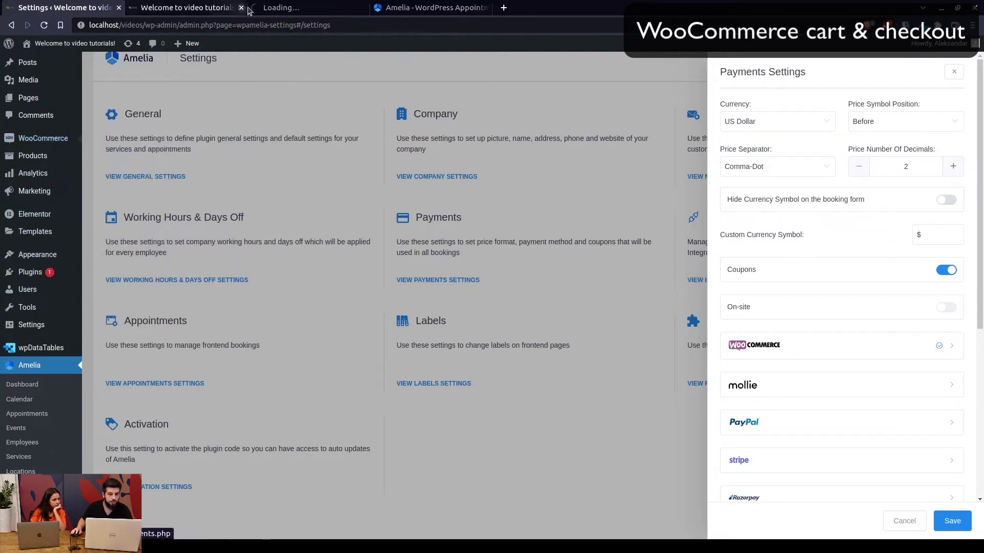
{"action": "left_click", "coordinate": [308, 7]}
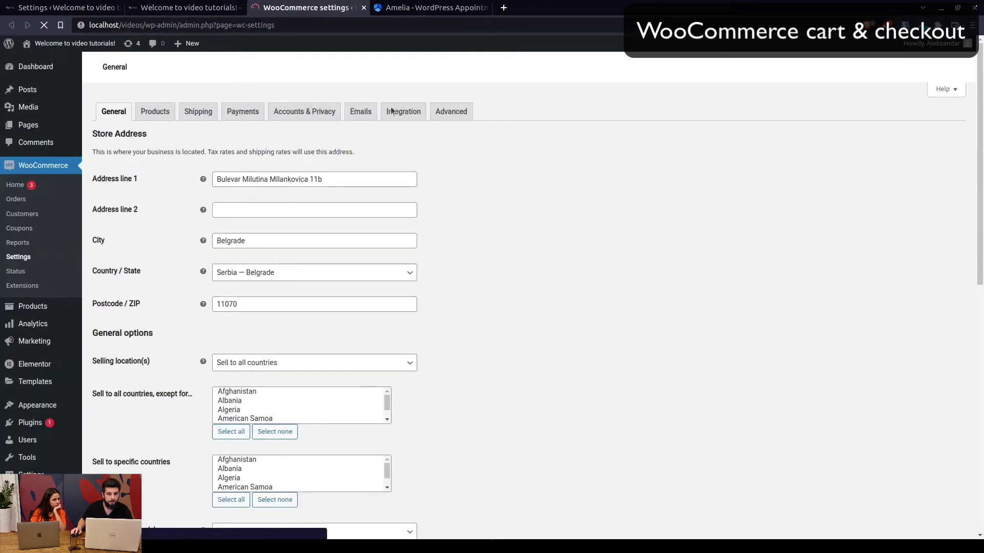
{"action": "left_click", "coordinate": [243, 111]}
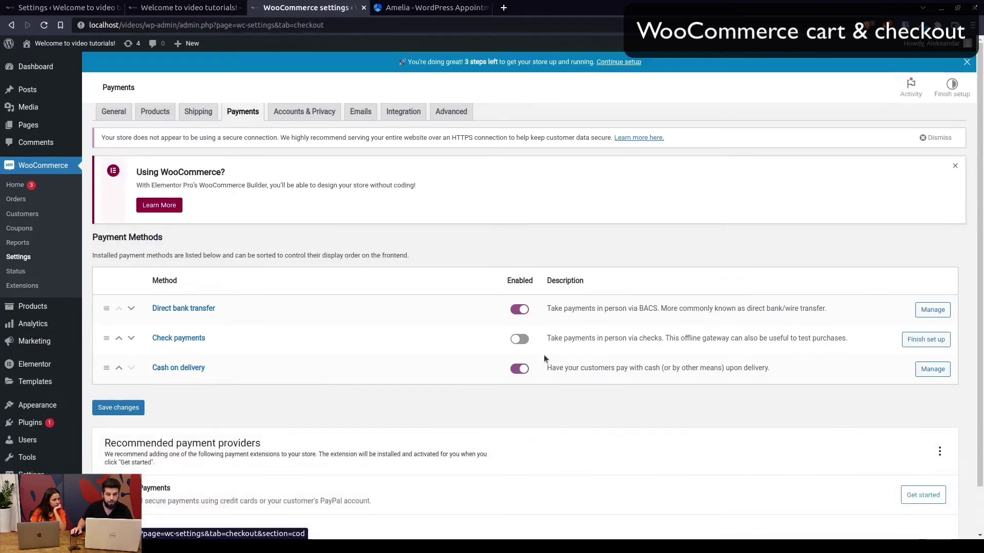
Step: Return to the checkout page and scroll down the filled-in billing form
{"action": "left_click", "coordinate": [165, 7]}
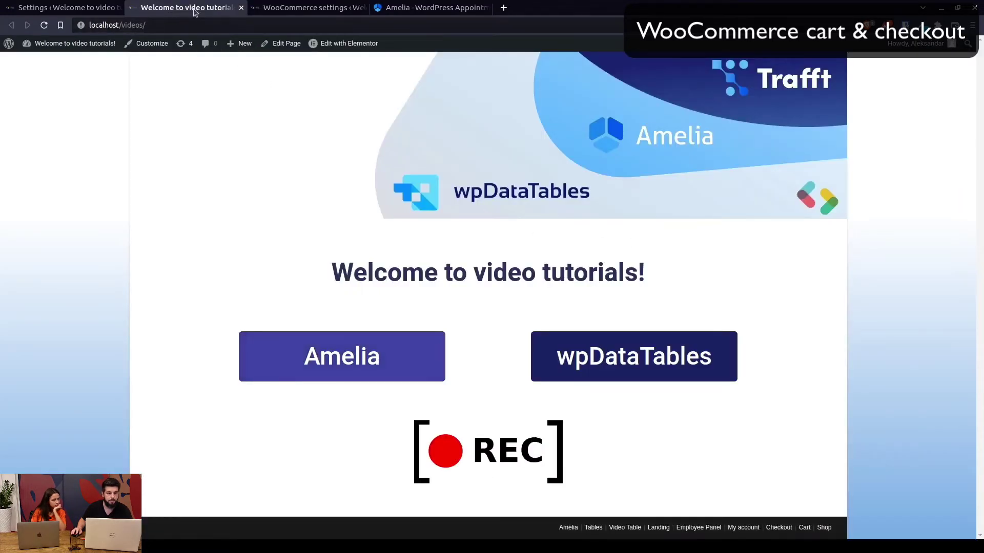
{"action": "left_click", "coordinate": [287, 7]}
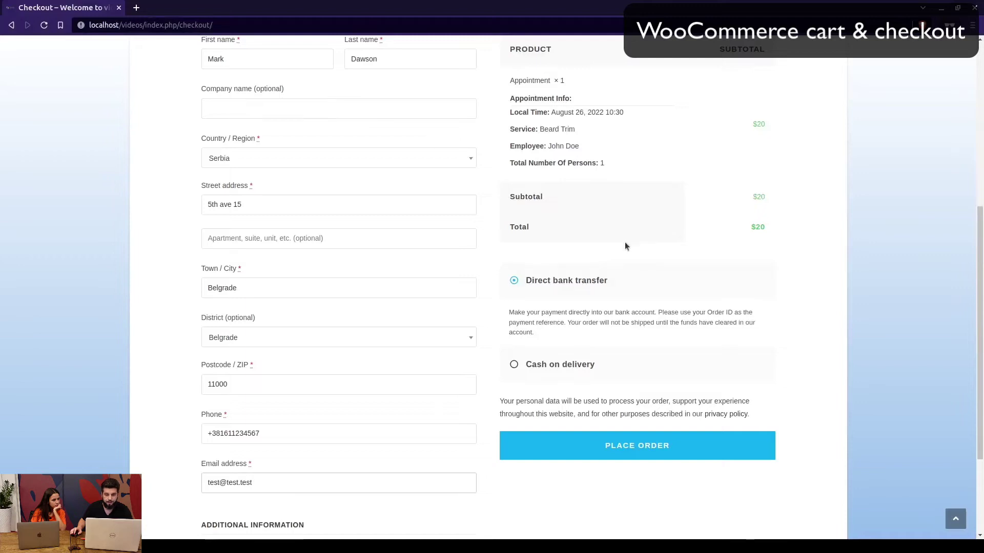
{"action": "scroll", "coordinate": [625, 247], "scroll_direction": "down", "scroll_amount": 2}
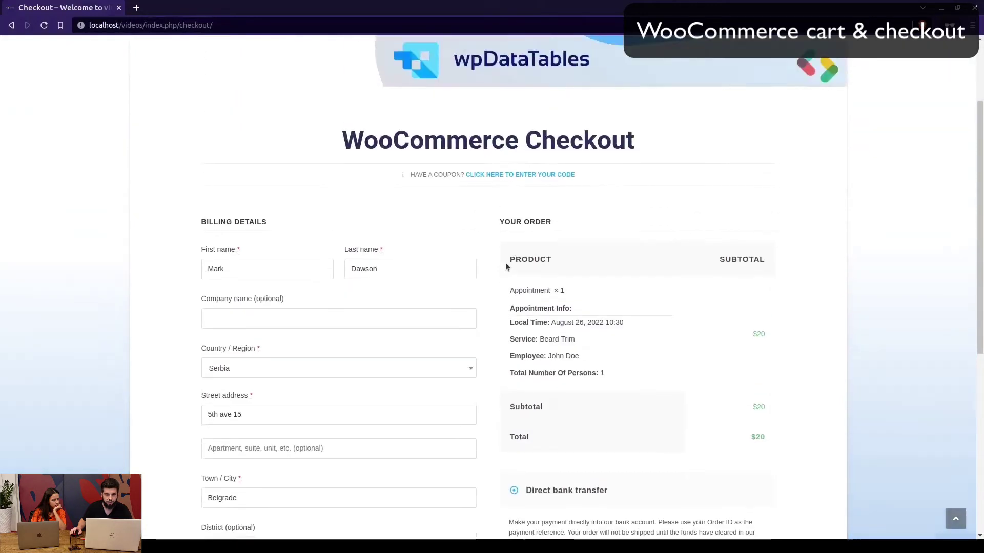
{"action": "scroll", "coordinate": [507, 264], "scroll_direction": "down", "scroll_amount": 6}
Step: Place the $20 appointment order by direct bank transfer and review the order-received confirmation
{"action": "left_click", "coordinate": [640, 348]}
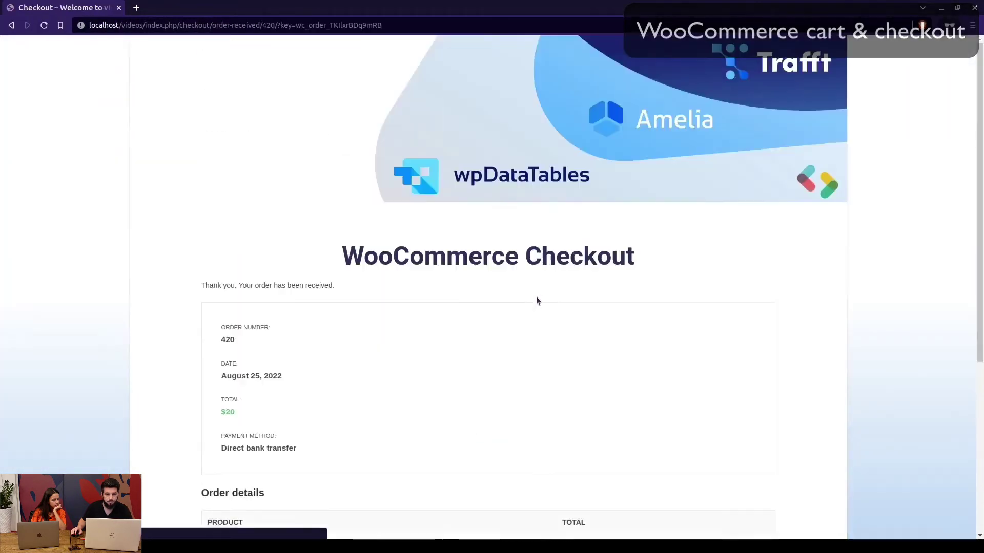
{"action": "scroll", "coordinate": [456, 256], "scroll_direction": "down", "scroll_amount": 2}
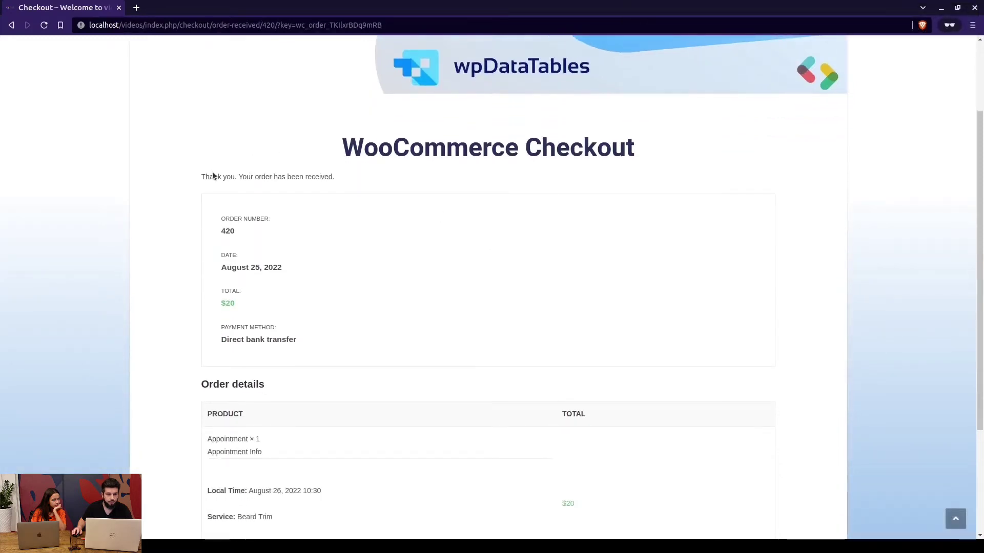
{"action": "left_click_drag", "start_coordinate": [232, 177], "coordinate": [335, 178]}
{"action": "scroll", "coordinate": [342, 208], "scroll_direction": "down", "scroll_amount": 3}
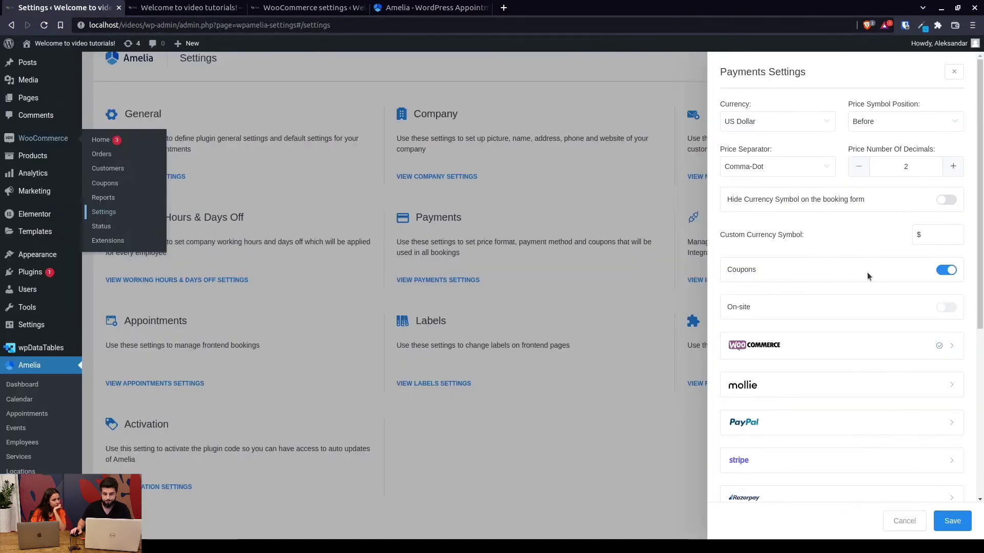
Step: Expand Amelia's WooCommerce integration options, then open the WooCommerce Orders list showing the on-hold $20 order
{"action": "scroll", "coordinate": [858, 271], "scroll_direction": "down", "scroll_amount": 2}
{"action": "left_click", "coordinate": [851, 245]}
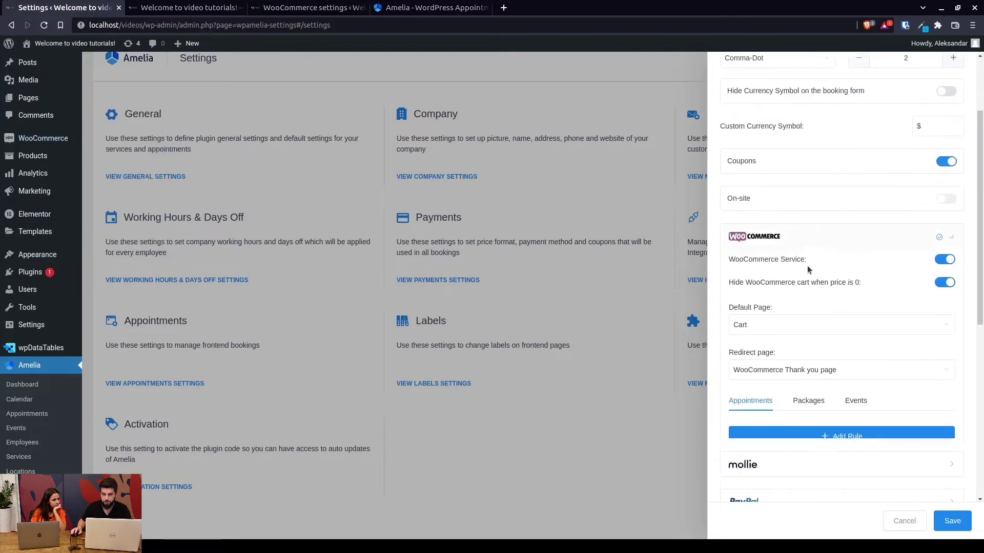
{"action": "scroll", "coordinate": [783, 354], "scroll_direction": "down", "scroll_amount": 1}
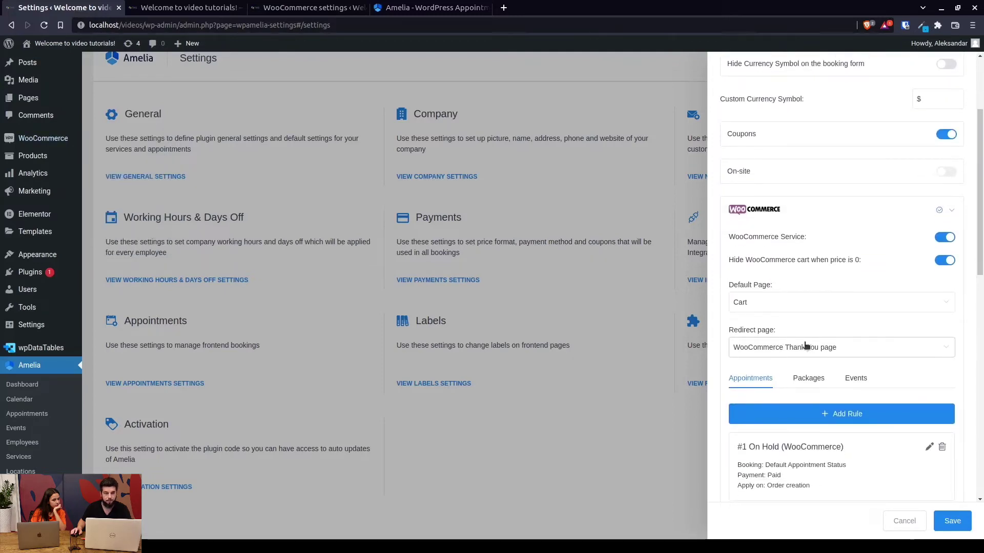
{"action": "left_click", "coordinate": [306, 8]}
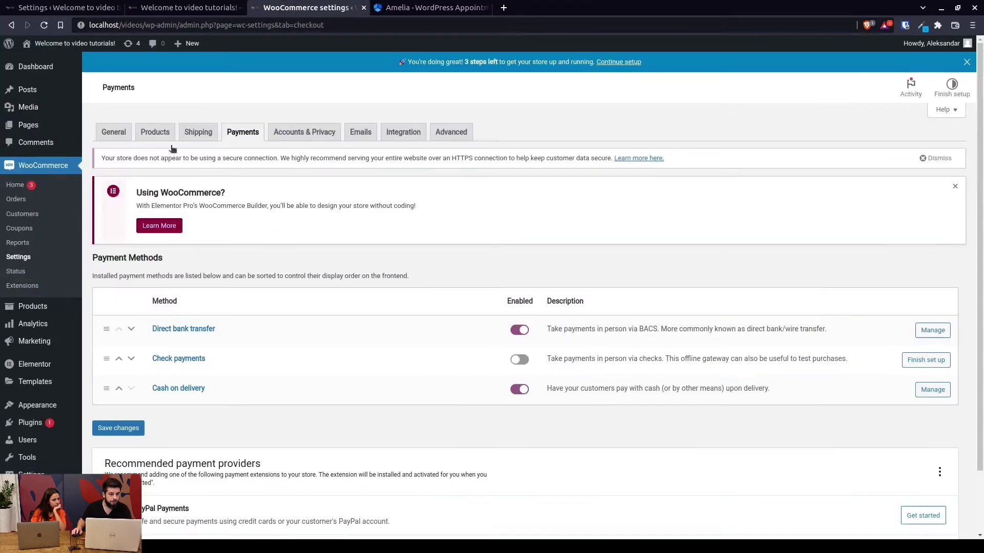
{"action": "left_click", "coordinate": [17, 199]}
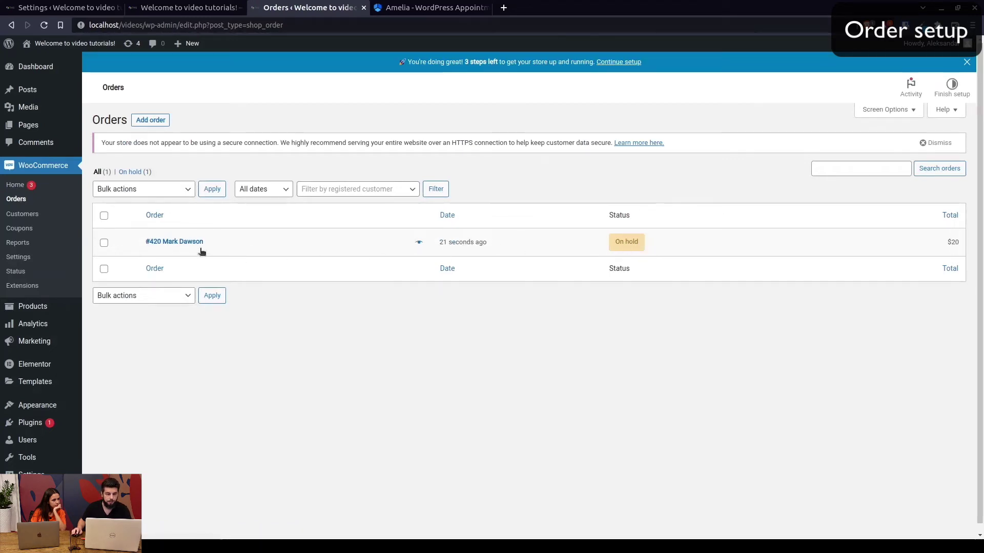
Step: Set order #420's status to Completed, then open Amelia Appointments in a new tab to check its booking
{"action": "left_click", "coordinate": [363, 239]}
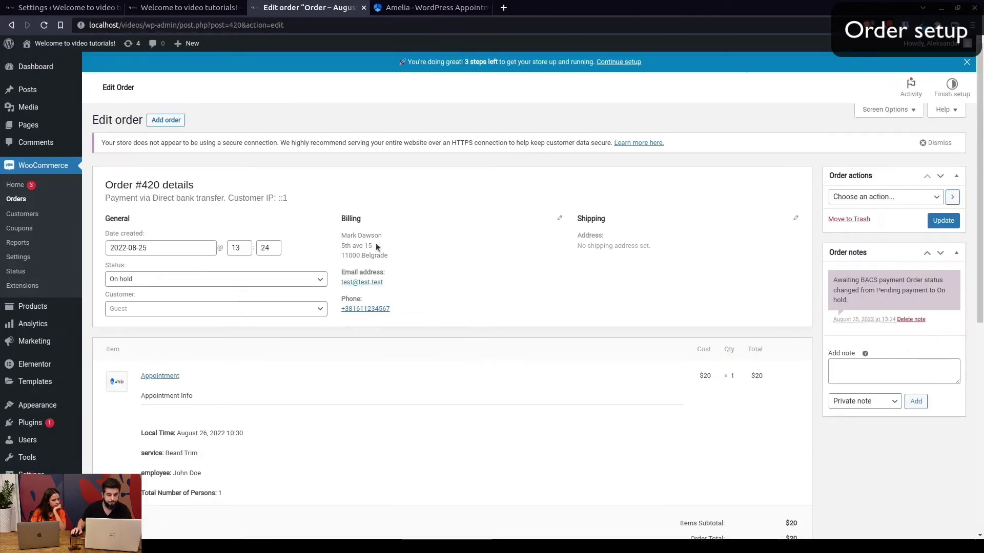
{"action": "left_click", "coordinate": [307, 279]}
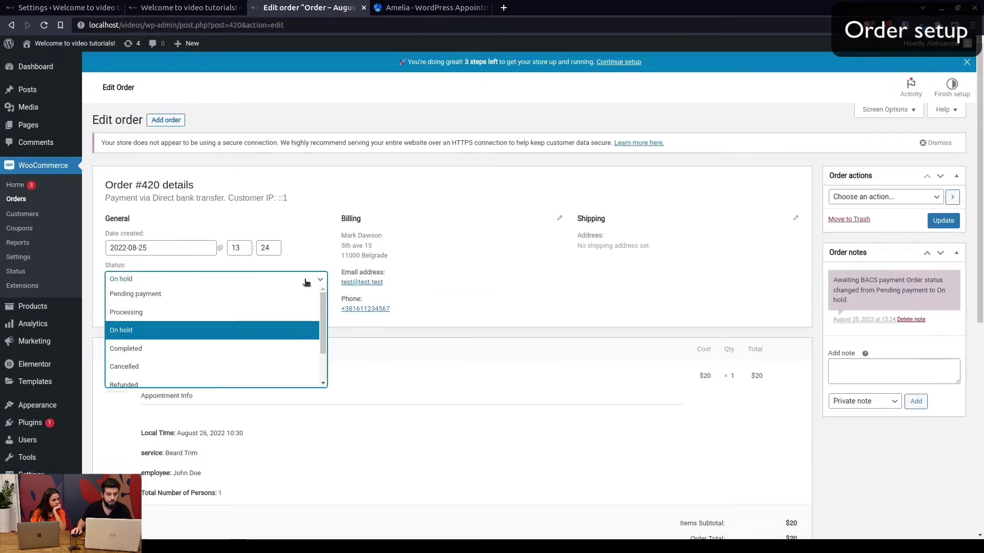
{"action": "left_click", "coordinate": [133, 349]}
{"action": "left_click", "coordinate": [943, 221]}
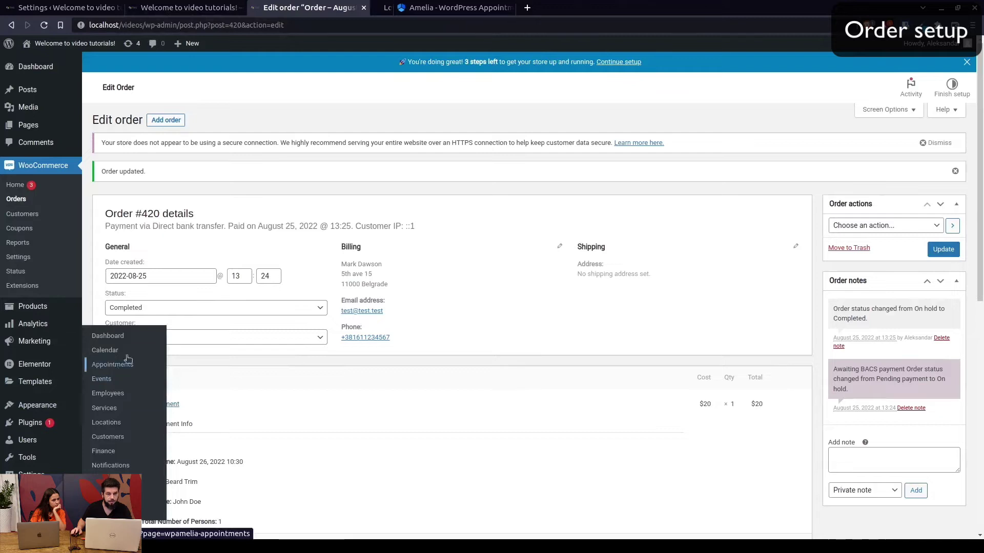
{"action": "middle_click", "coordinate": [115, 367]}
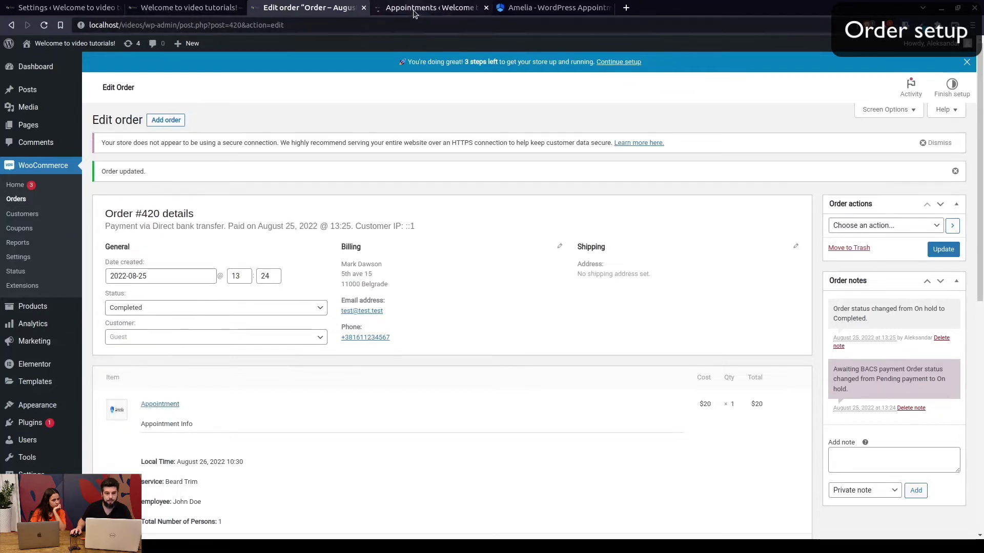
{"action": "left_click", "coordinate": [414, 10]}
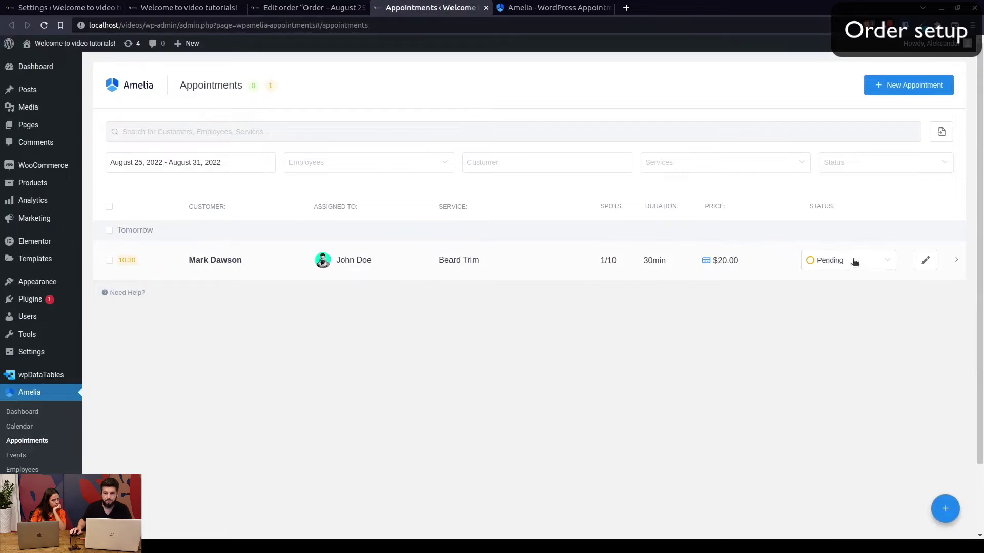
Step: Add a new WooCommerce rule for Completed orders, applied on Order update
{"action": "key", "text": "ctrl+1"}
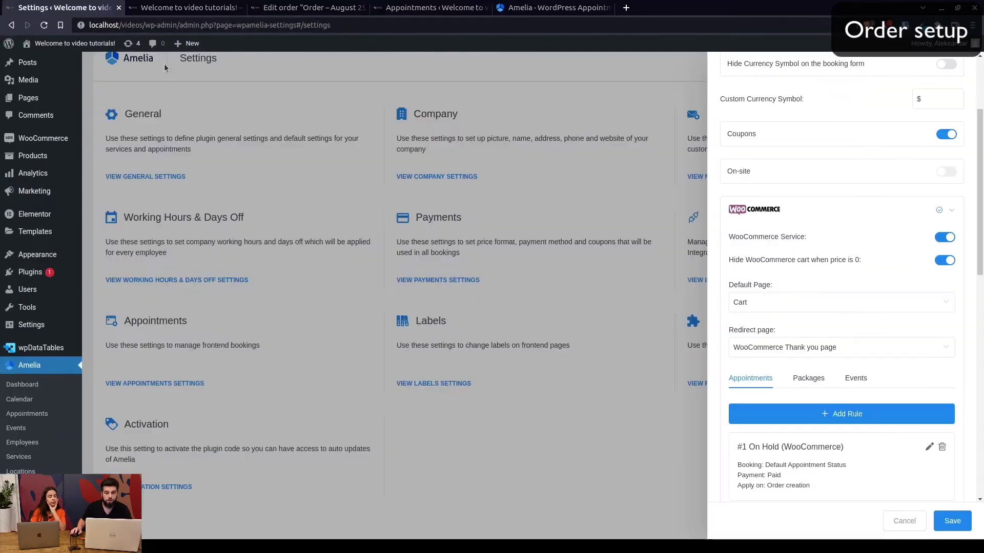
{"action": "scroll", "coordinate": [841, 307], "scroll_direction": "down", "scroll_amount": 3}
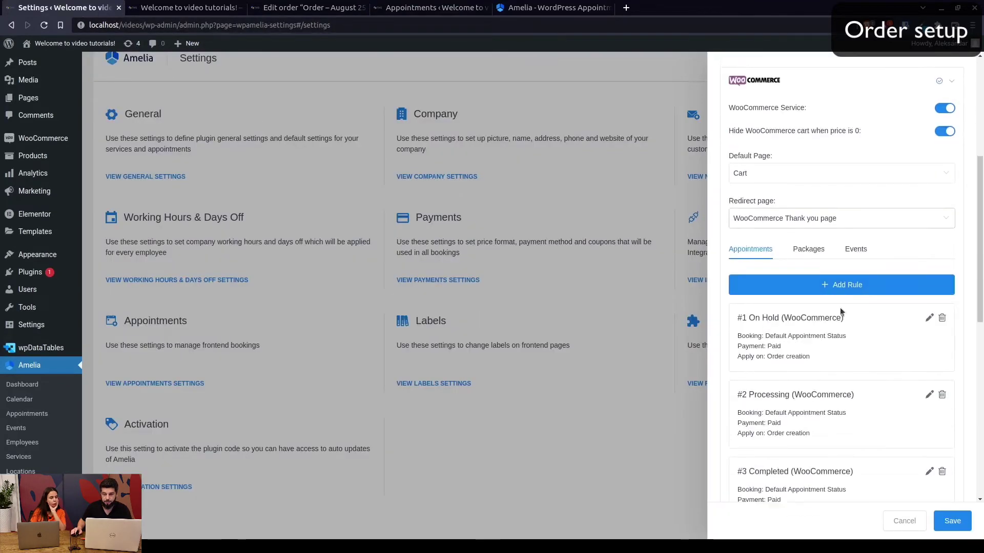
{"action": "left_click", "coordinate": [842, 278]}
{"action": "scroll", "coordinate": [831, 293], "scroll_direction": "down", "scroll_amount": 2}
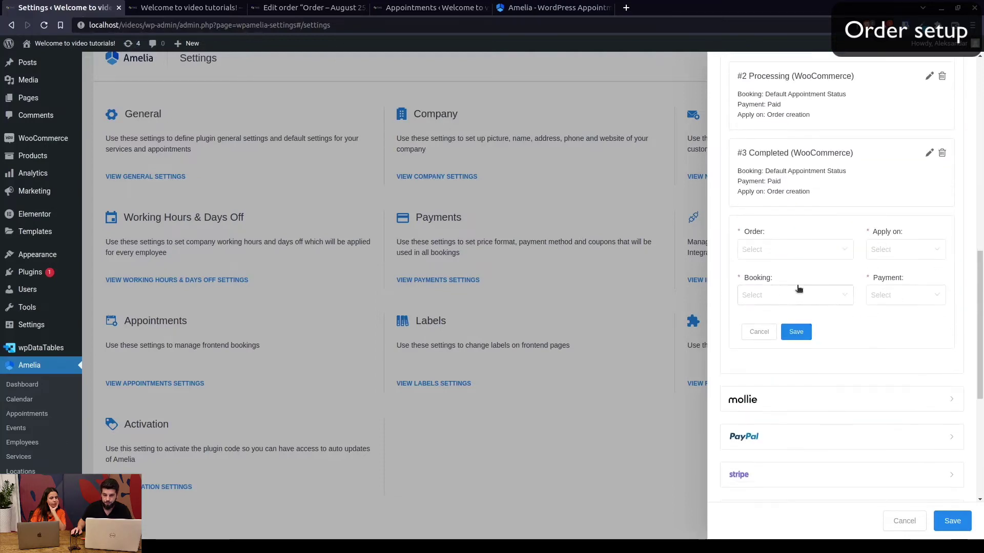
{"action": "left_click", "coordinate": [788, 250]}
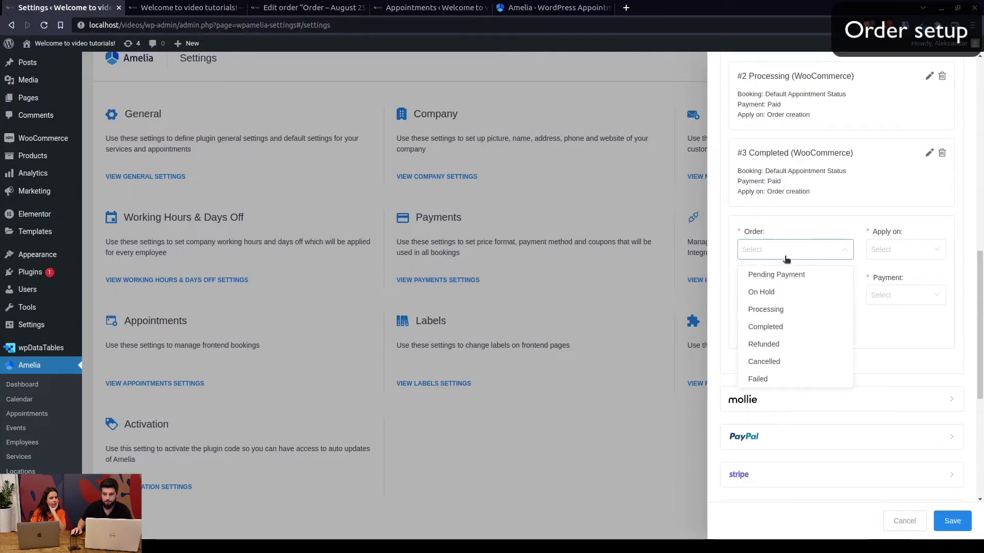
{"action": "left_click", "coordinate": [778, 328]}
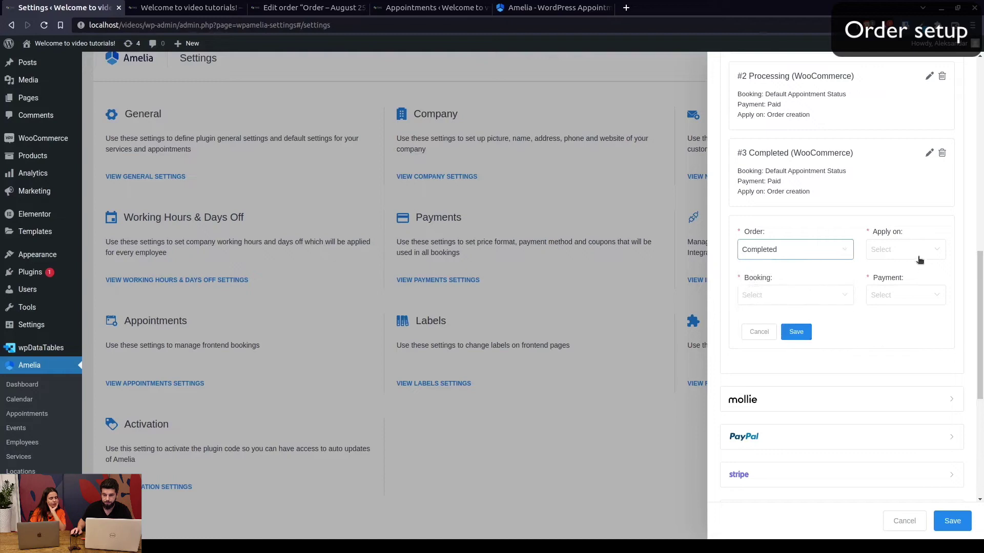
{"action": "left_click", "coordinate": [915, 250]}
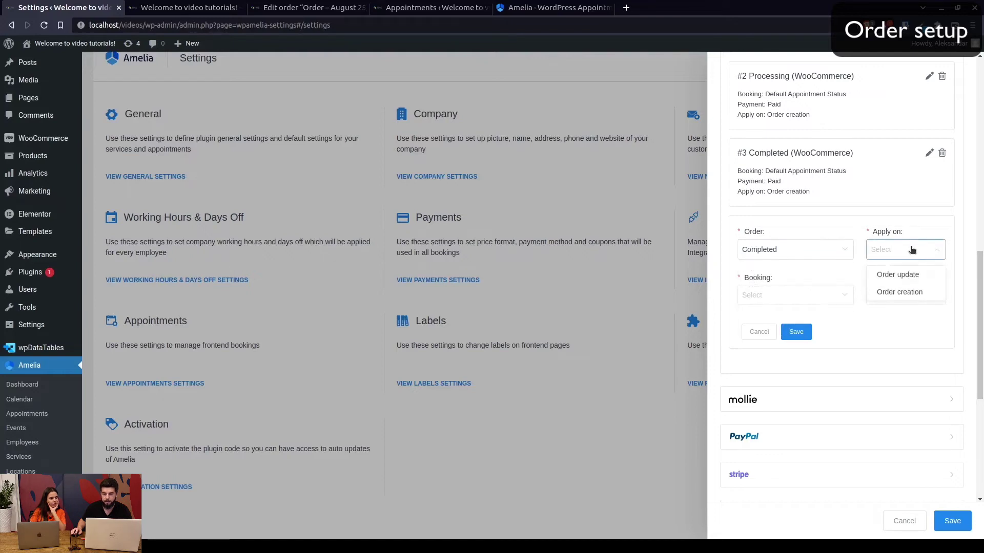
{"action": "left_click", "coordinate": [900, 276]}
Step: Make the rule set bookings Approved and payments Paid, then save the integration settings
{"action": "left_click", "coordinate": [797, 297]}
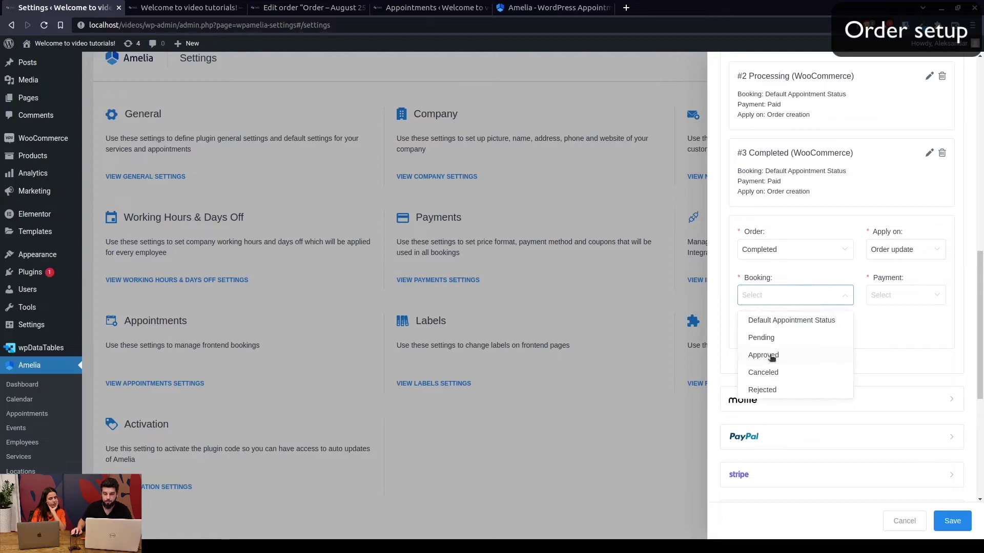
{"action": "left_click", "coordinate": [771, 357]}
{"action": "left_click", "coordinate": [905, 299]}
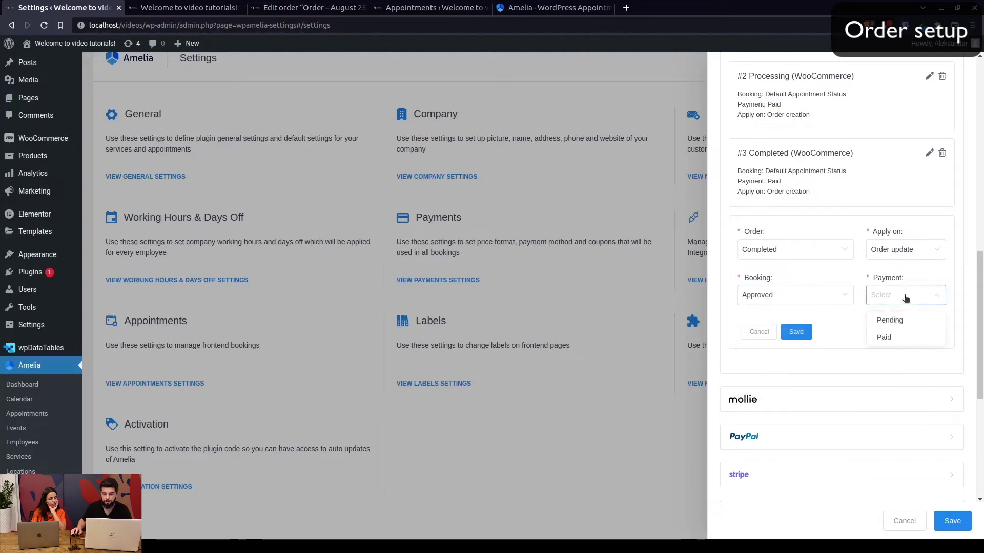
{"action": "left_click", "coordinate": [895, 337]}
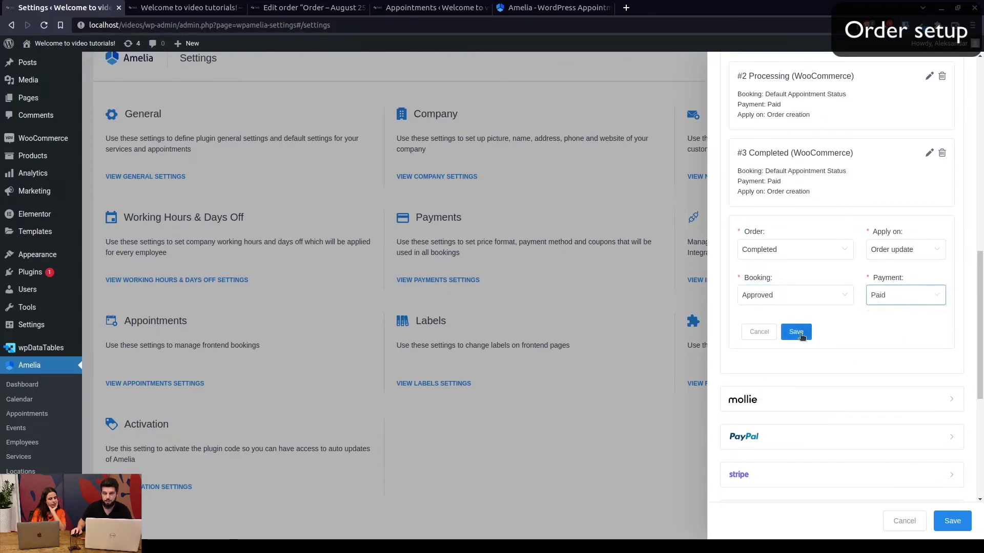
{"action": "left_click", "coordinate": [798, 333]}
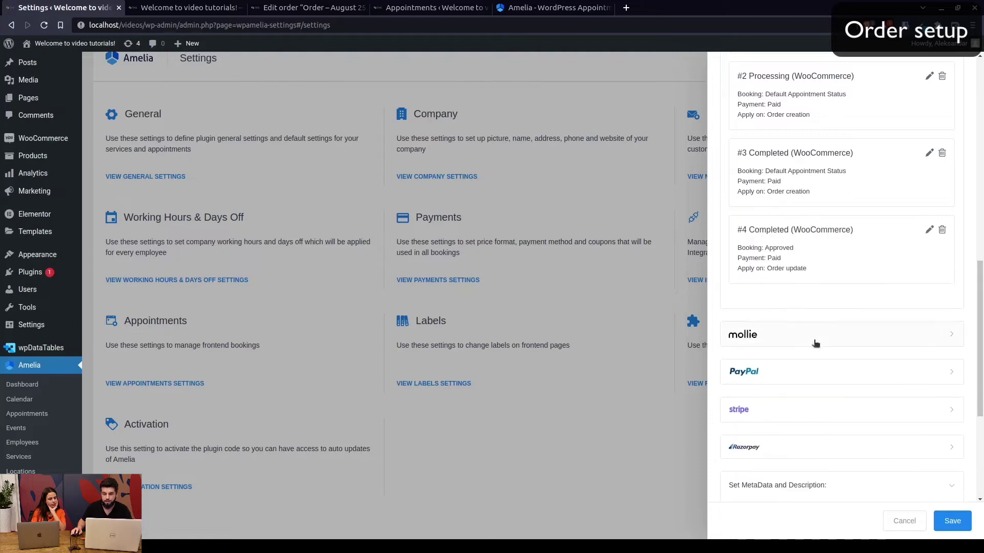
{"action": "left_click", "coordinate": [951, 521]}
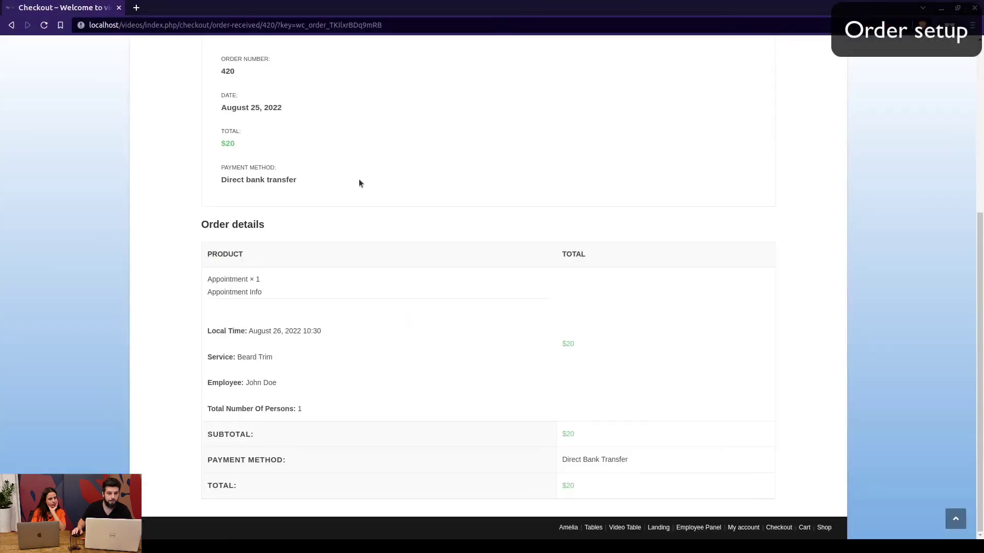
Step: Choose the Haircut service on August 29, 2022 at 09:00, with no repeat
{"action": "scroll", "coordinate": [349, 190], "scroll_direction": "up", "scroll_amount": 5}
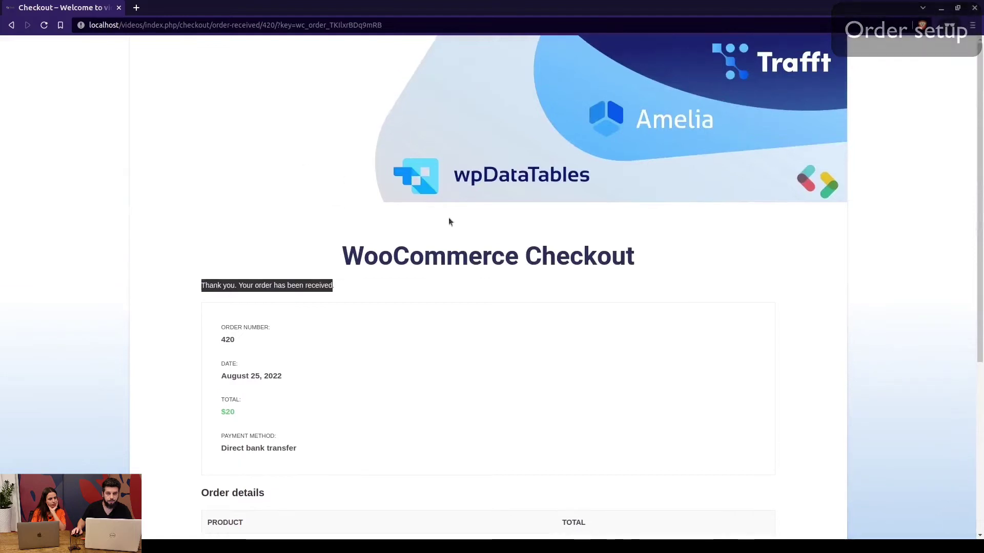
{"action": "scroll", "coordinate": [512, 281], "scroll_direction": "down", "scroll_amount": 5}
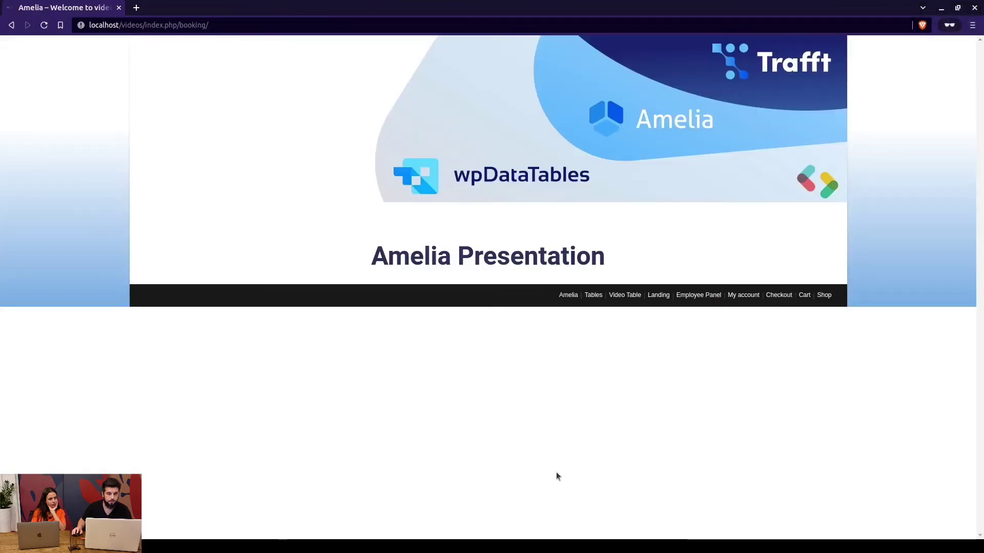
{"action": "scroll", "coordinate": [481, 288], "scroll_direction": "down", "scroll_amount": 3}
{"action": "left_click", "coordinate": [523, 295]}
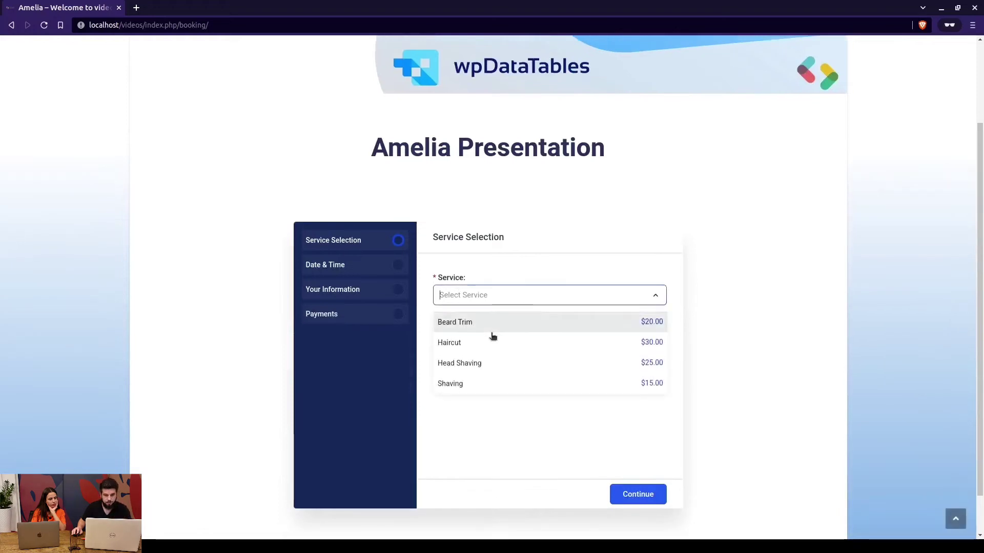
{"action": "left_click", "coordinate": [466, 343]}
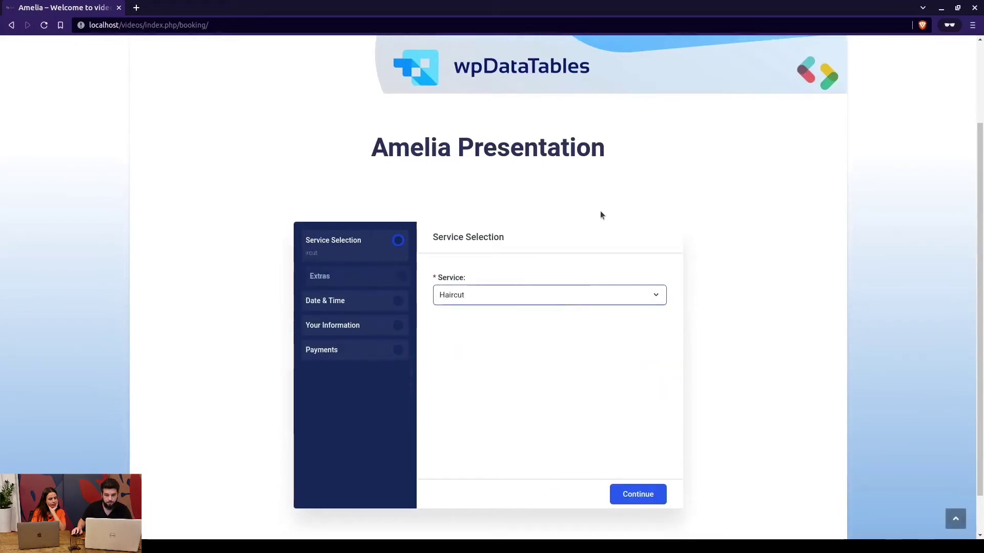
{"action": "left_click", "coordinate": [644, 494]}
{"action": "left_click", "coordinate": [620, 494]}
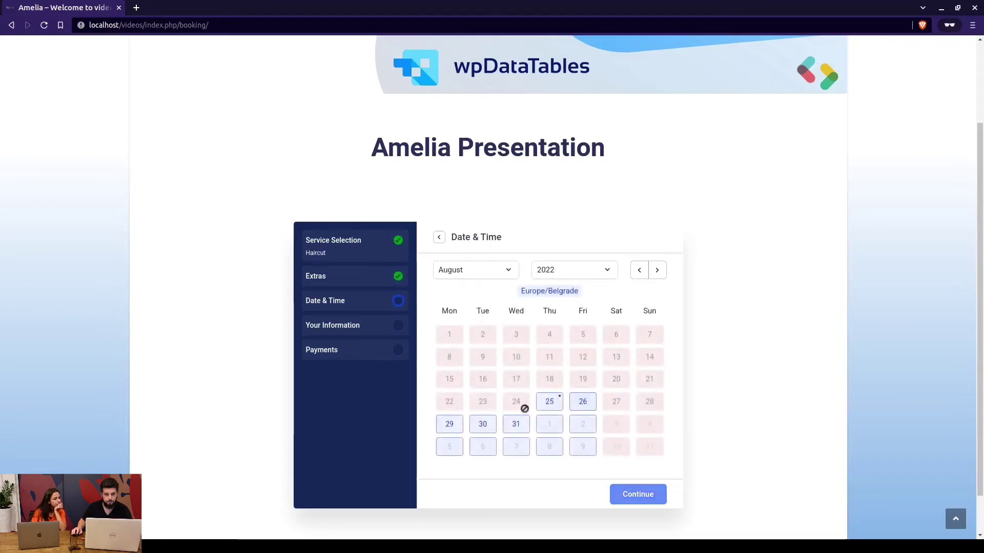
{"action": "left_click", "coordinate": [449, 424]}
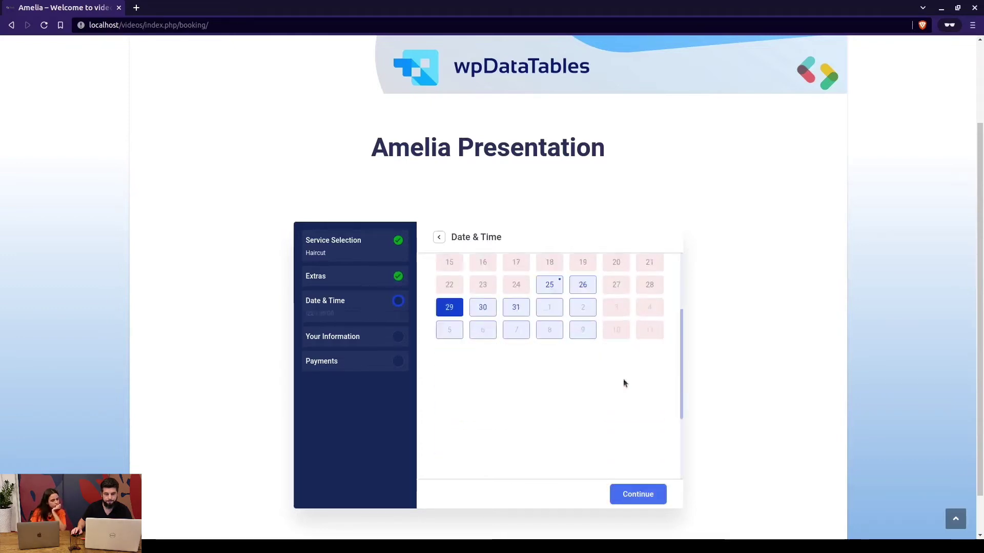
{"action": "left_click", "coordinate": [646, 496]}
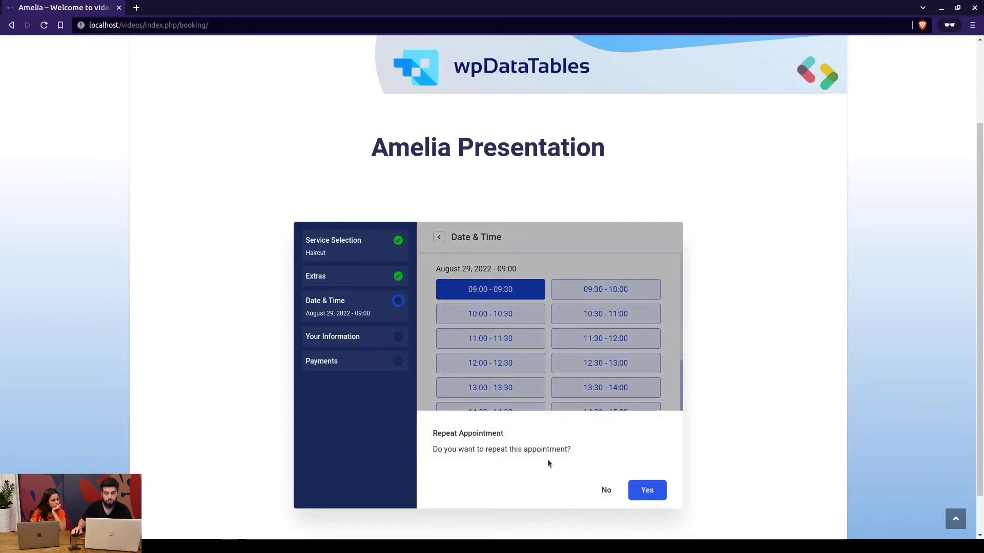
{"action": "left_click", "coordinate": [610, 493]}
Step: Enter the customer's first and last name and send the booking to the WooCommerce cart
{"action": "left_click", "coordinate": [471, 292]}
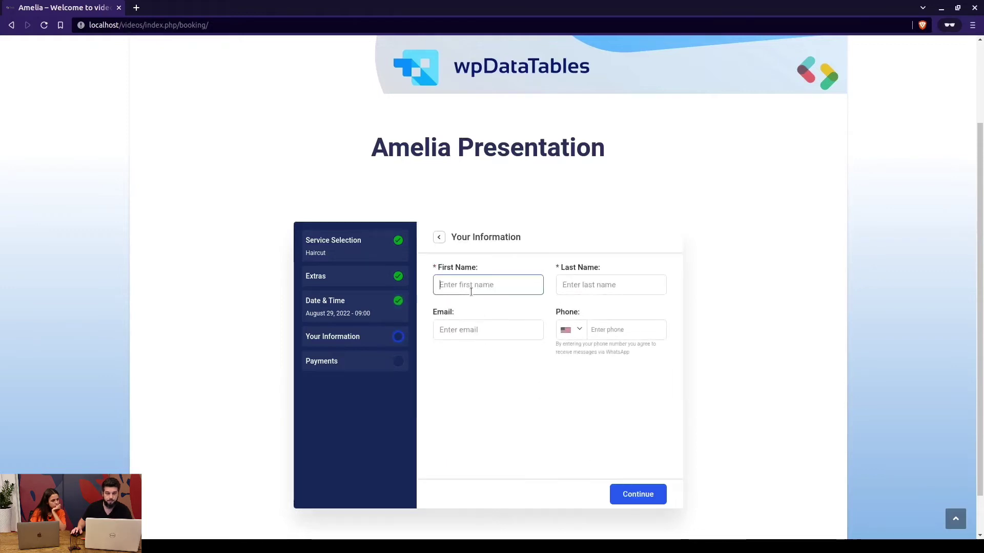
{"action": "key", "text": "Tab"}
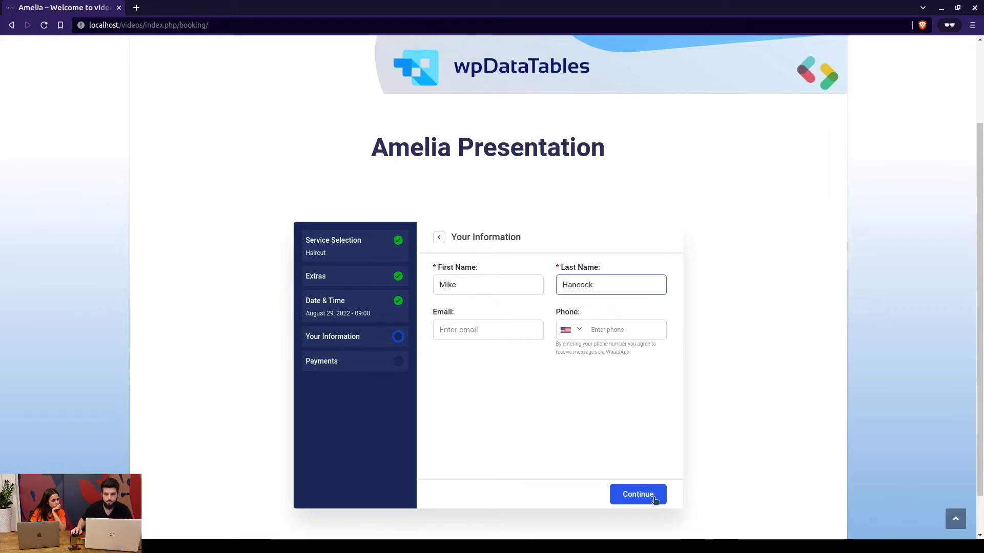
{"action": "left_click", "coordinate": [647, 495]}
{"action": "left_click", "coordinate": [623, 494]}
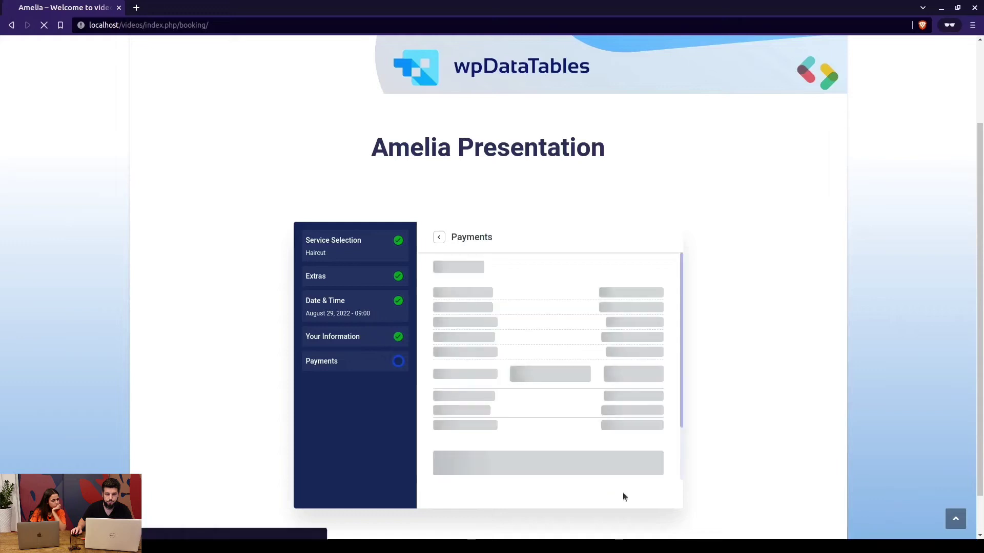
Step: Check out the $30 Haircut from the cart and place the order via direct bank transfer
{"action": "scroll", "coordinate": [595, 383], "scroll_direction": "down", "scroll_amount": 2}
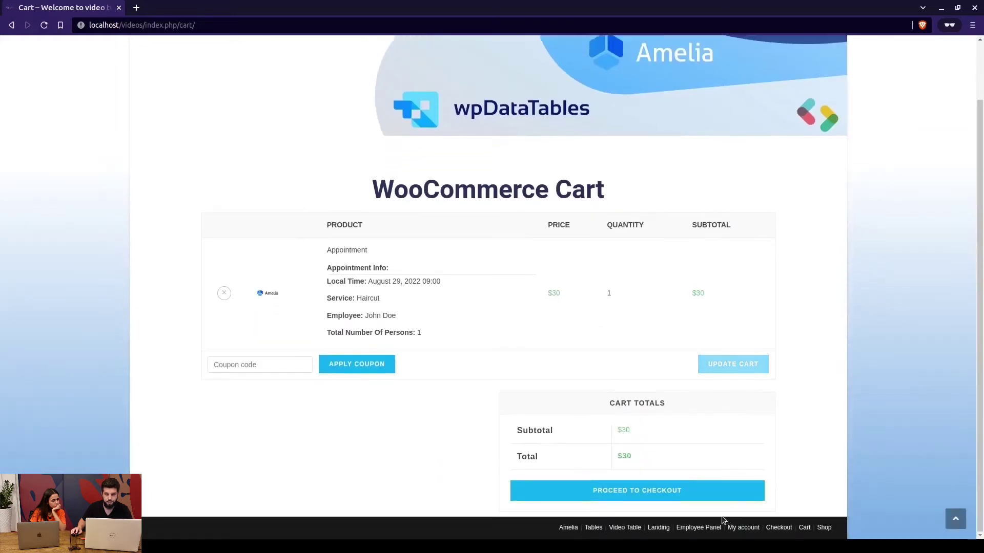
{"action": "left_click", "coordinate": [693, 492]}
{"action": "scroll", "coordinate": [614, 380], "scroll_direction": "down", "scroll_amount": 2}
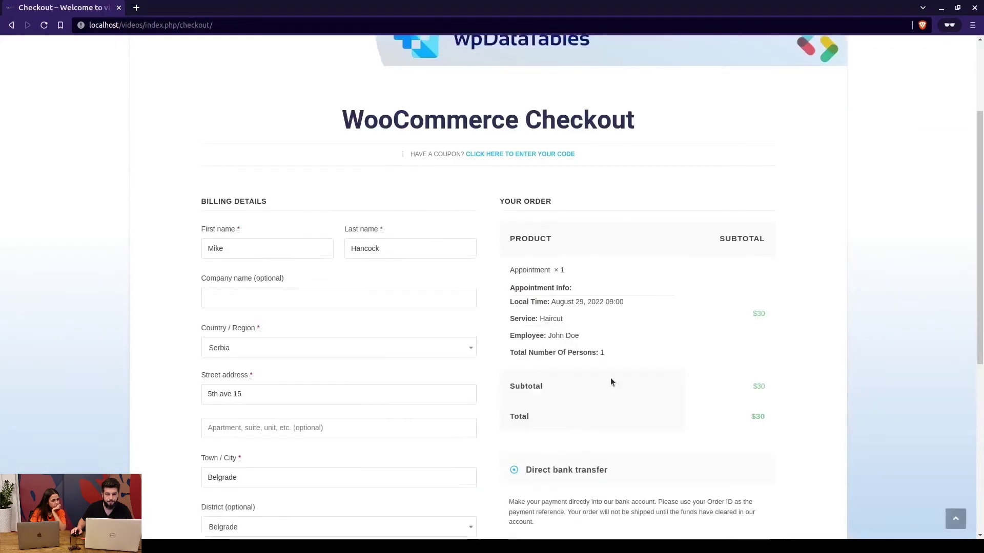
{"action": "scroll", "coordinate": [364, 303], "scroll_direction": "down", "scroll_amount": 10}
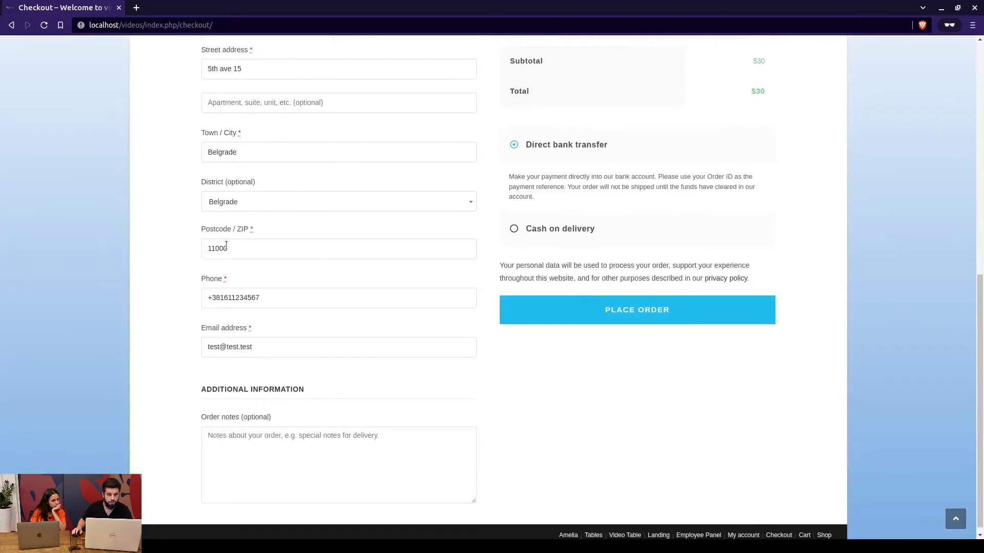
{"action": "scroll", "coordinate": [251, 231], "scroll_direction": "up", "scroll_amount": 6}
{"action": "scroll", "coordinate": [445, 312], "scroll_direction": "down", "scroll_amount": 3}
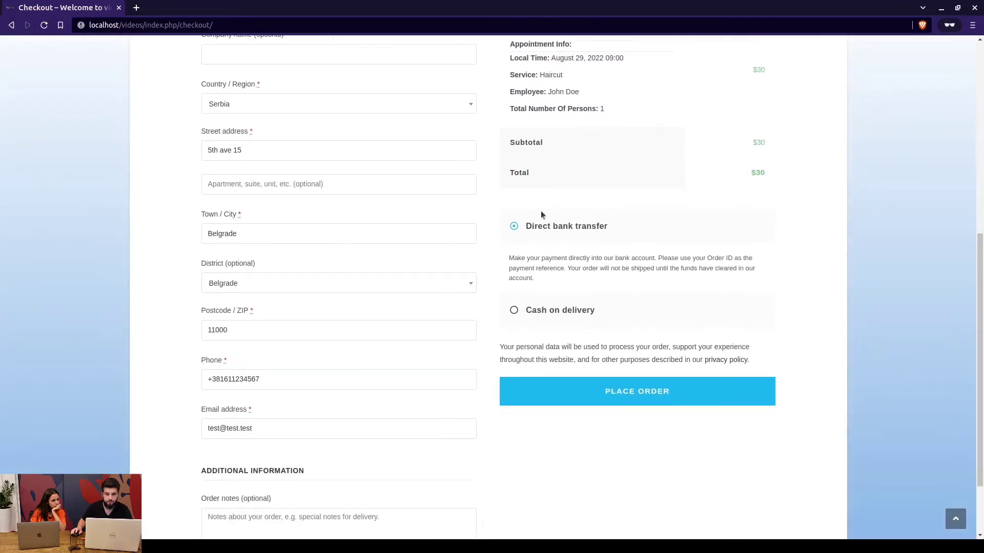
{"action": "left_click", "coordinate": [617, 389]}
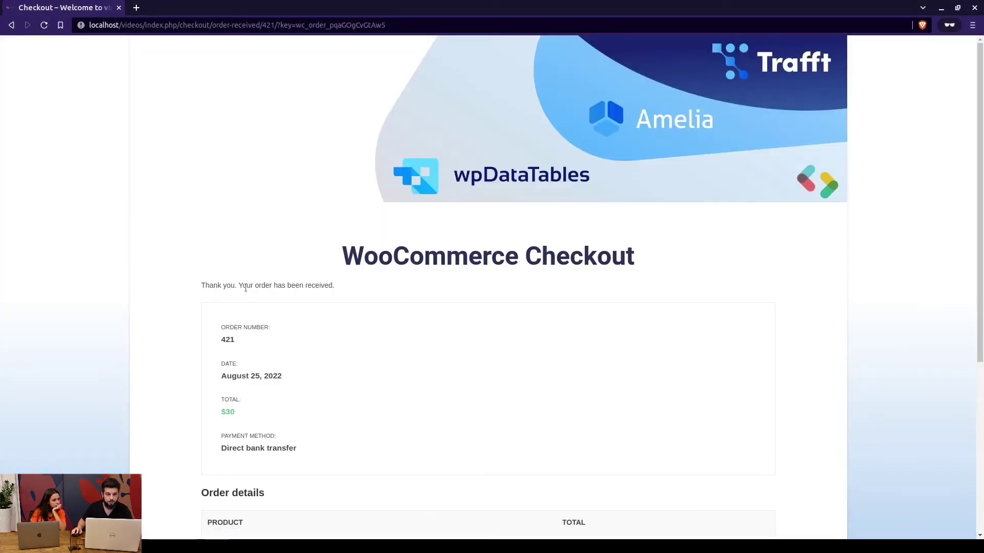
{"action": "left_click_drag", "start_coordinate": [239, 285], "coordinate": [321, 285]}
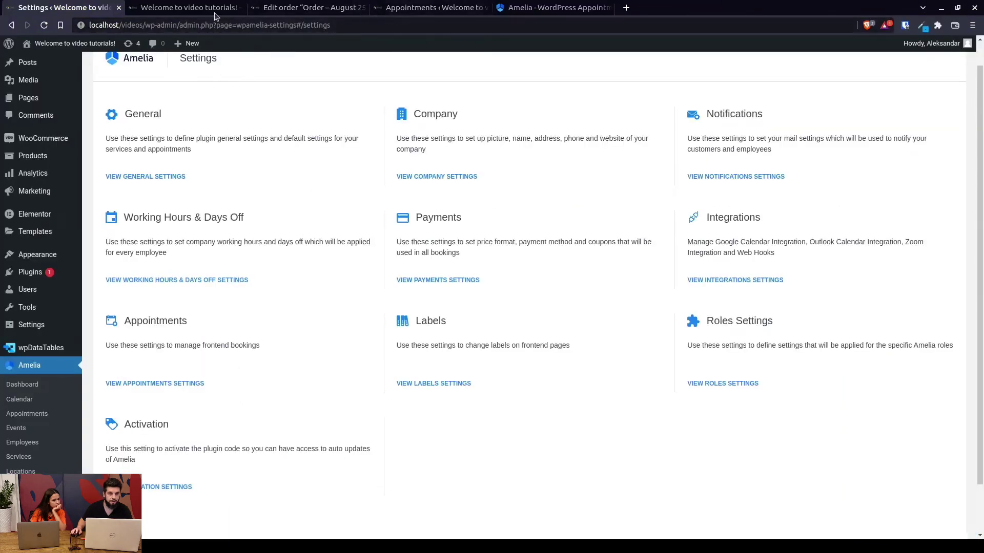
Step: Open the WooCommerce Orders list and refresh Amelia's appointments list
{"action": "left_click", "coordinate": [302, 8]}
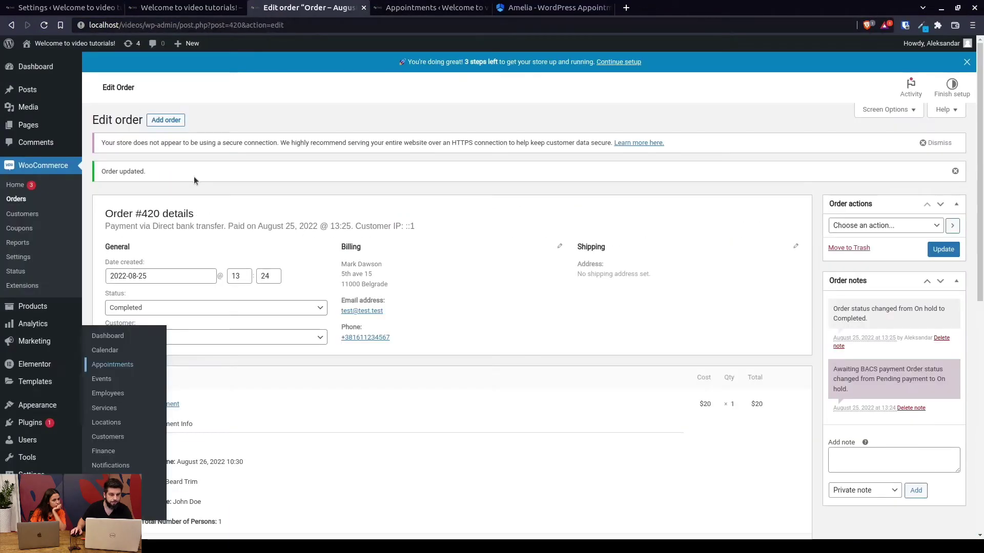
{"action": "left_click", "coordinate": [15, 199]}
{"action": "key", "text": "ctrl+Tab"}
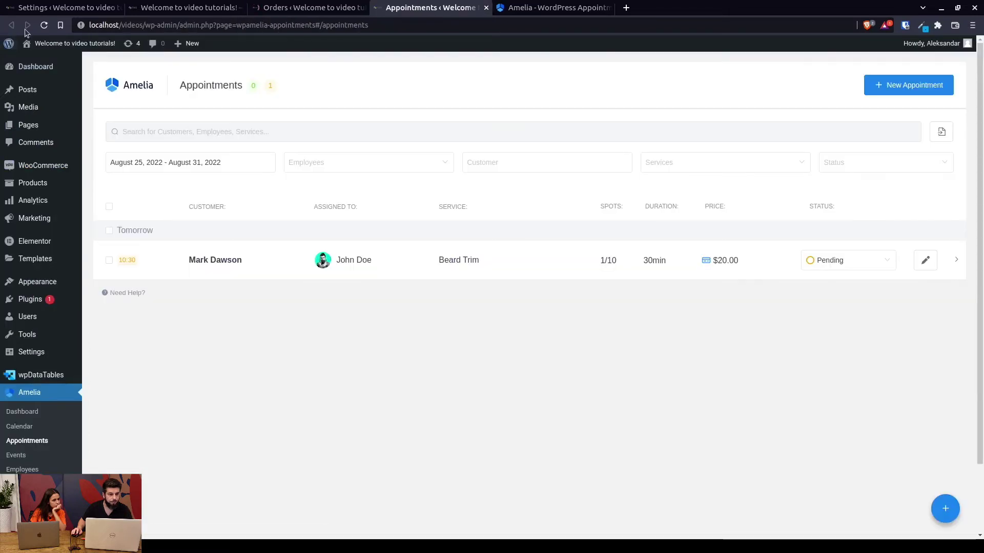
{"action": "key", "text": "F5"}
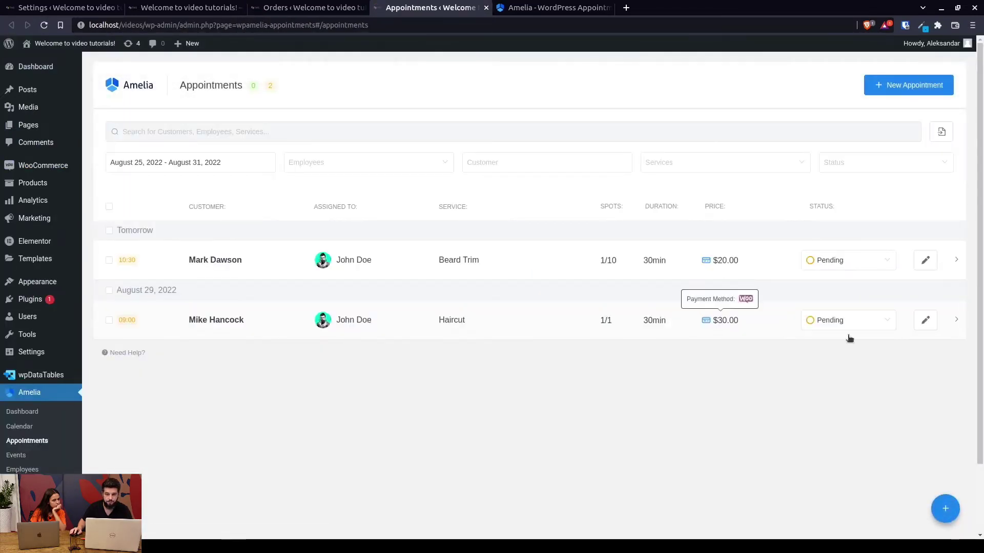
{"action": "left_click", "coordinate": [308, 7]}
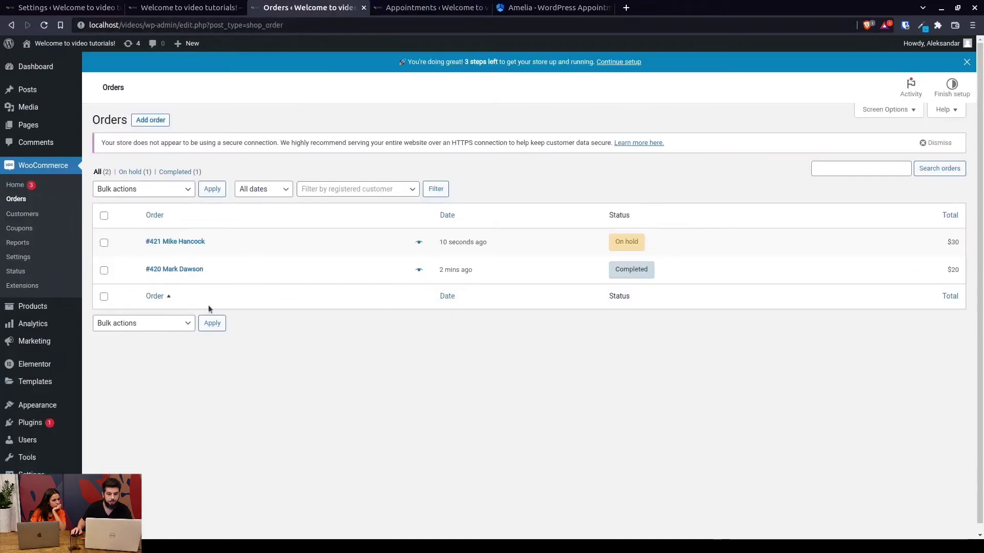
Step: Set Haircut order #421 to Completed and reload Amelia appointments to see it Approved
{"action": "left_click", "coordinate": [225, 252]}
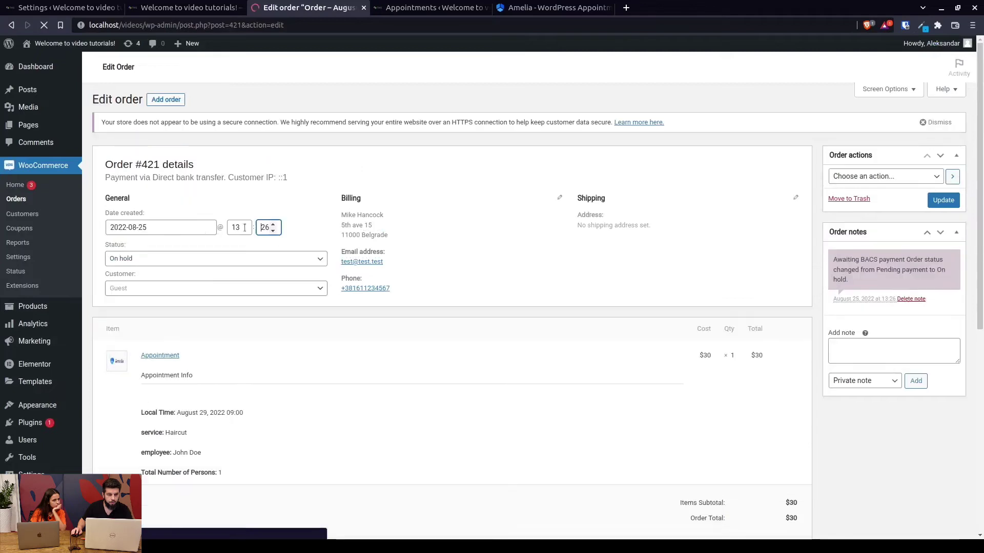
{"action": "left_click", "coordinate": [172, 259]}
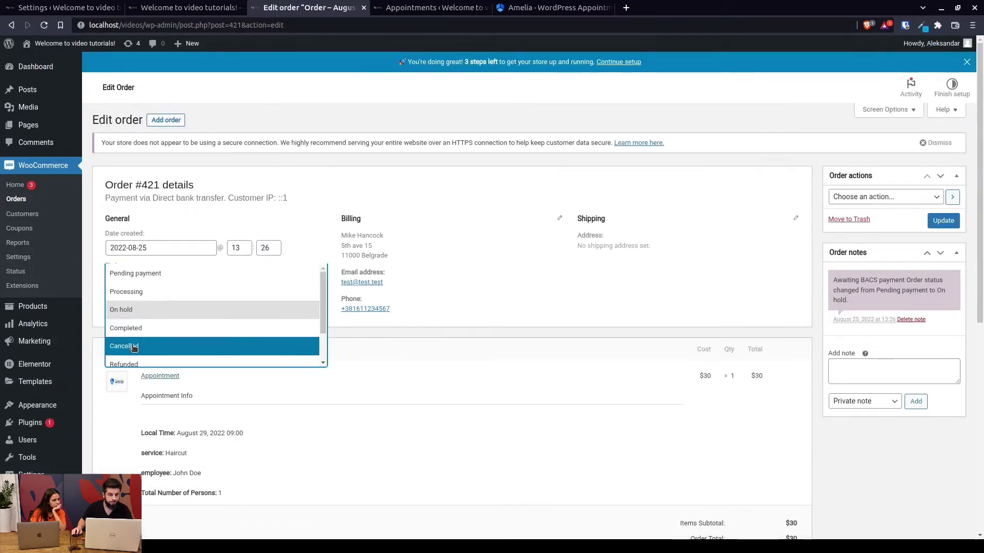
{"action": "left_click", "coordinate": [140, 327]}
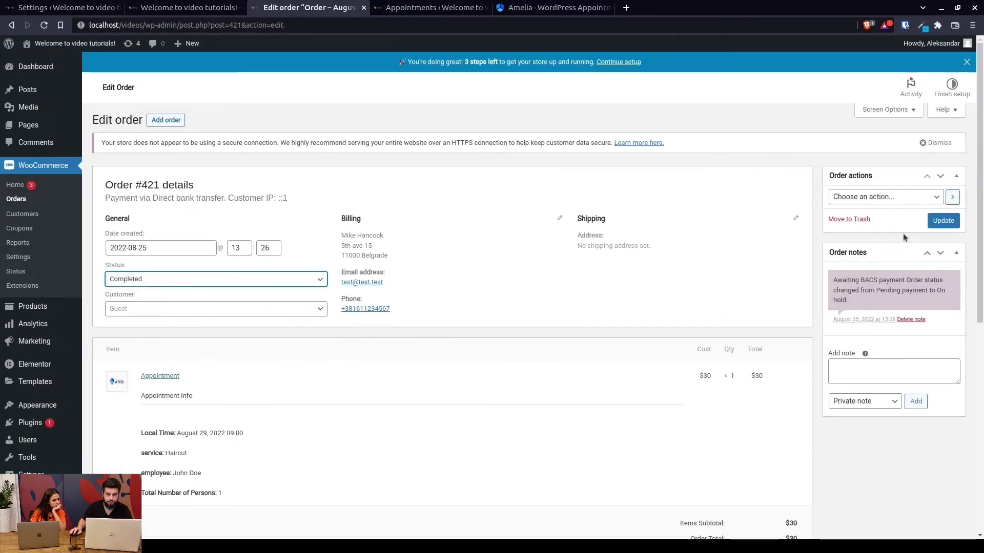
{"action": "left_click", "coordinate": [943, 221]}
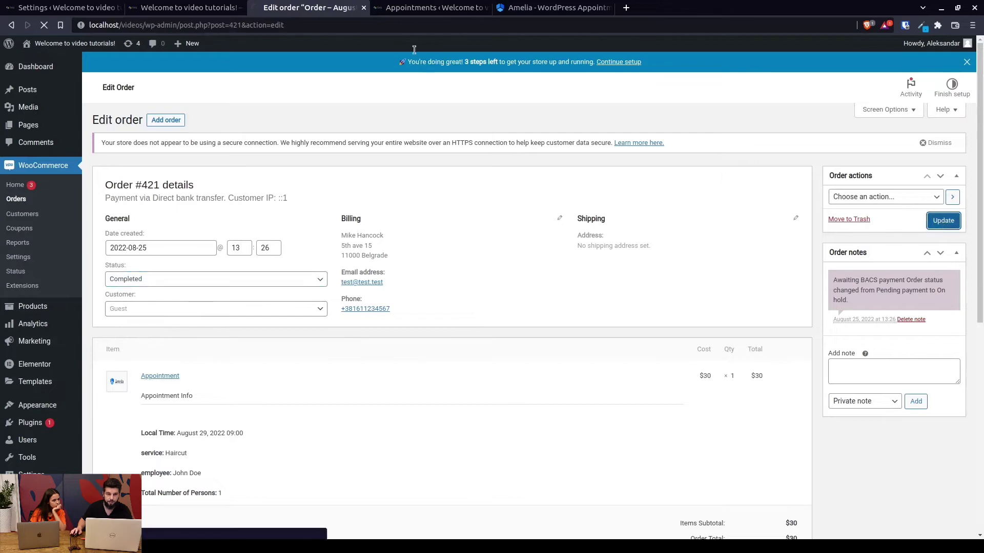
{"action": "left_click", "coordinate": [410, 10]}
{"action": "left_click", "coordinate": [44, 26]}
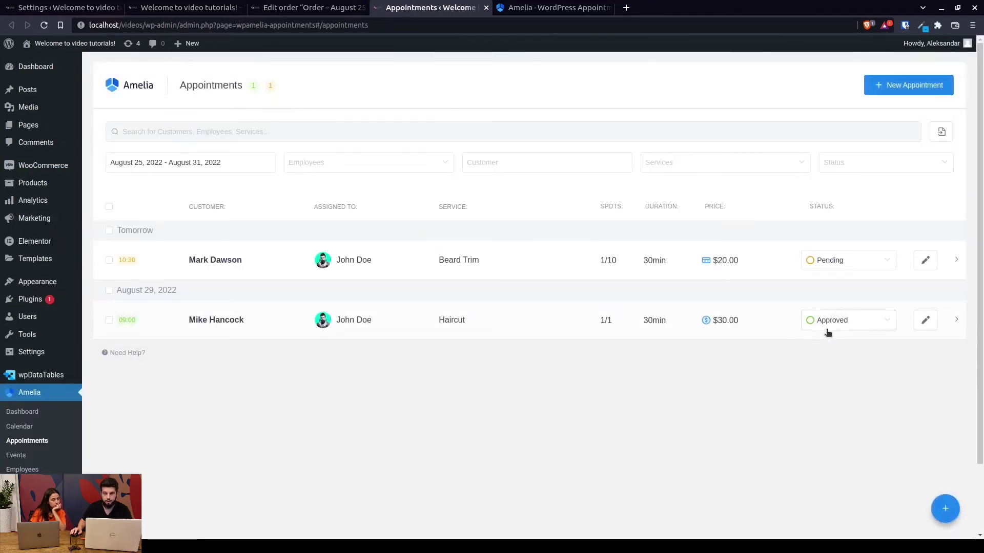
{"action": "left_click", "coordinate": [66, 8]}
Step: In Amelia's Payments settings, expand WooCommerce and start editing rule #2 for Processing orders
{"action": "left_click", "coordinate": [586, 270]}
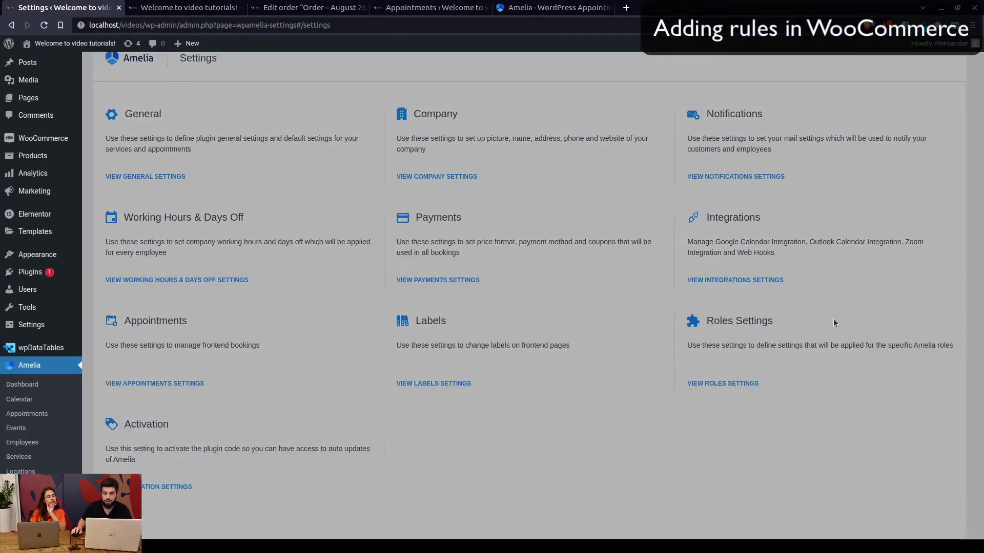
{"action": "scroll", "coordinate": [856, 331], "scroll_direction": "down", "scroll_amount": 2}
{"action": "left_click", "coordinate": [834, 274]}
{"action": "scroll", "coordinate": [845, 335], "scroll_direction": "down", "scroll_amount": 4}
{"action": "scroll", "coordinate": [835, 328], "scroll_direction": "down", "scroll_amount": 2}
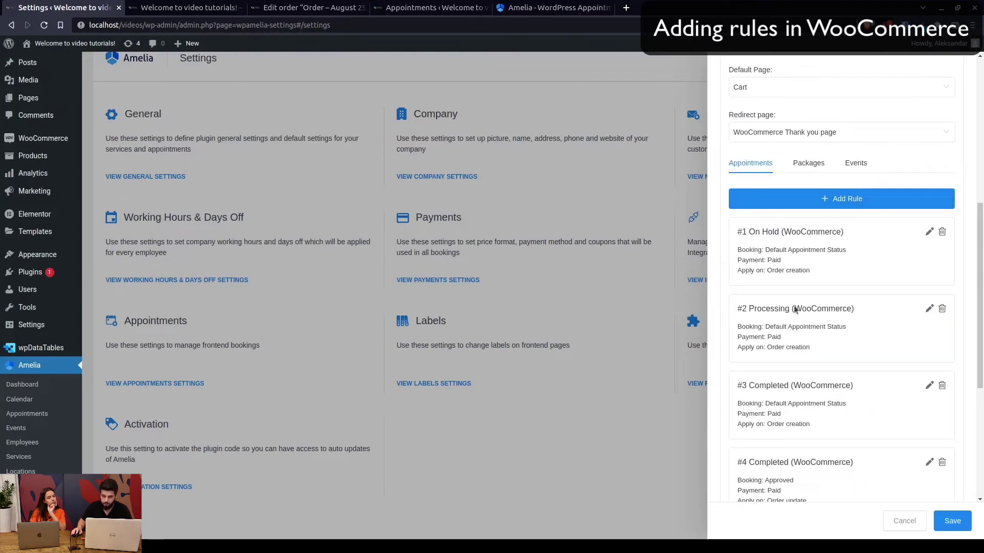
{"action": "scroll", "coordinate": [768, 327], "scroll_direction": "down", "scroll_amount": 3}
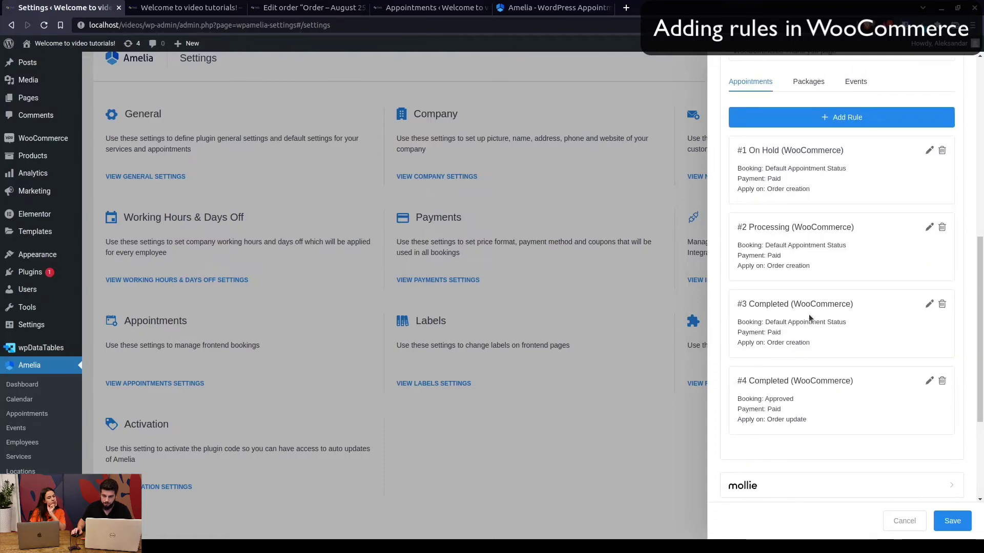
{"action": "scroll", "coordinate": [871, 269], "scroll_direction": "up", "scroll_amount": 1}
{"action": "left_click", "coordinate": [930, 255]}
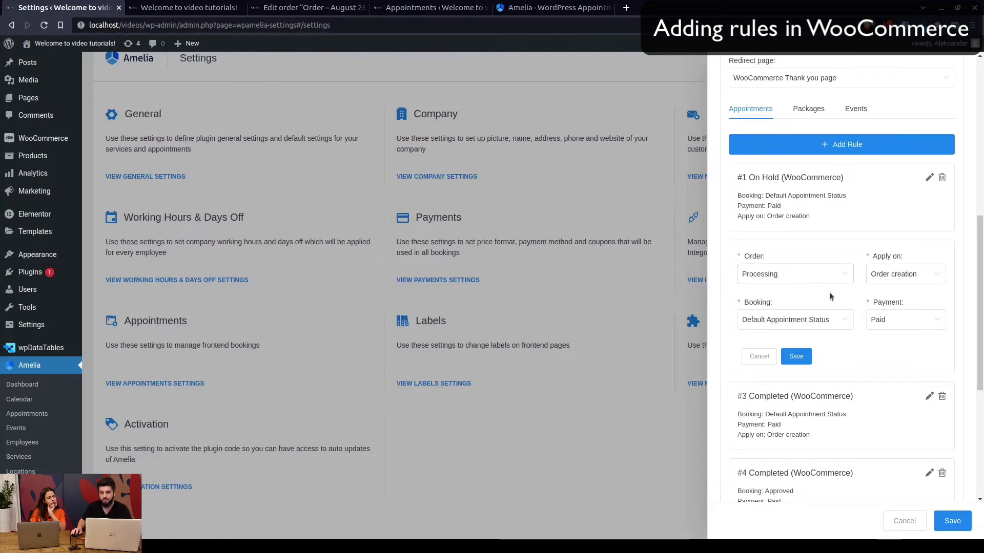
Step: Set rule #2 to Approved booking and Pending payment on order creation, and save it
{"action": "left_click", "coordinate": [844, 321]}
{"action": "left_click", "coordinate": [762, 363]}
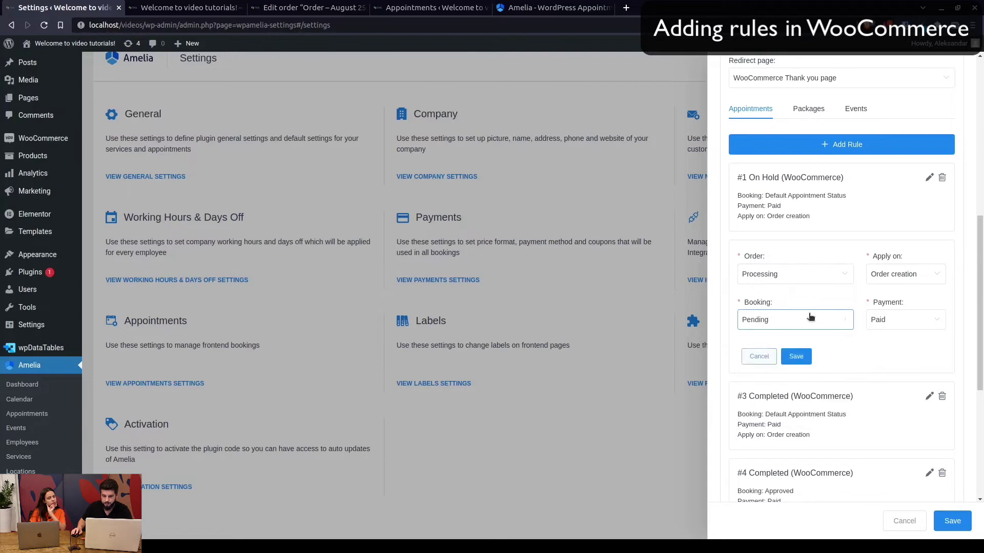
{"action": "left_click", "coordinate": [893, 322]}
{"action": "left_click", "coordinate": [895, 349]}
{"action": "left_click", "coordinate": [809, 322]}
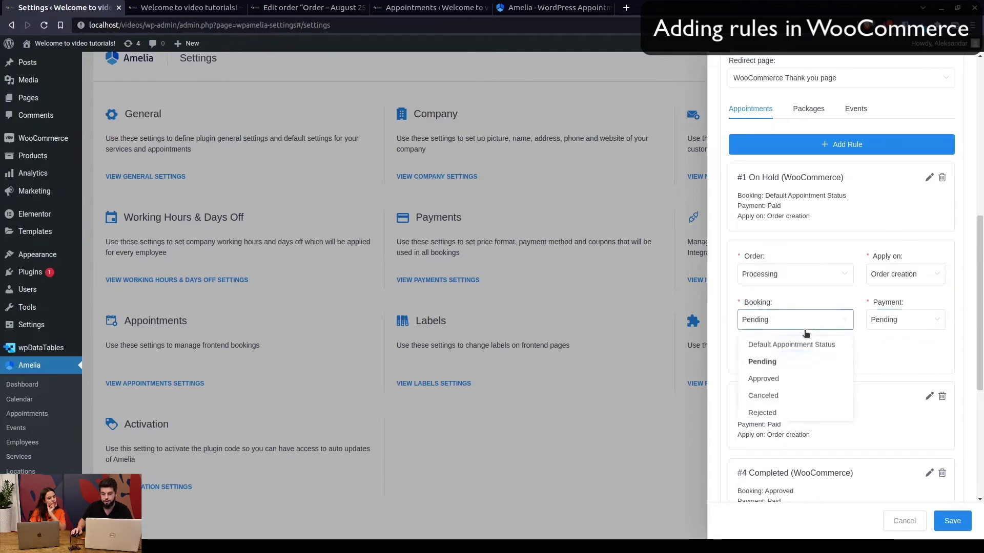
{"action": "left_click", "coordinate": [780, 380]}
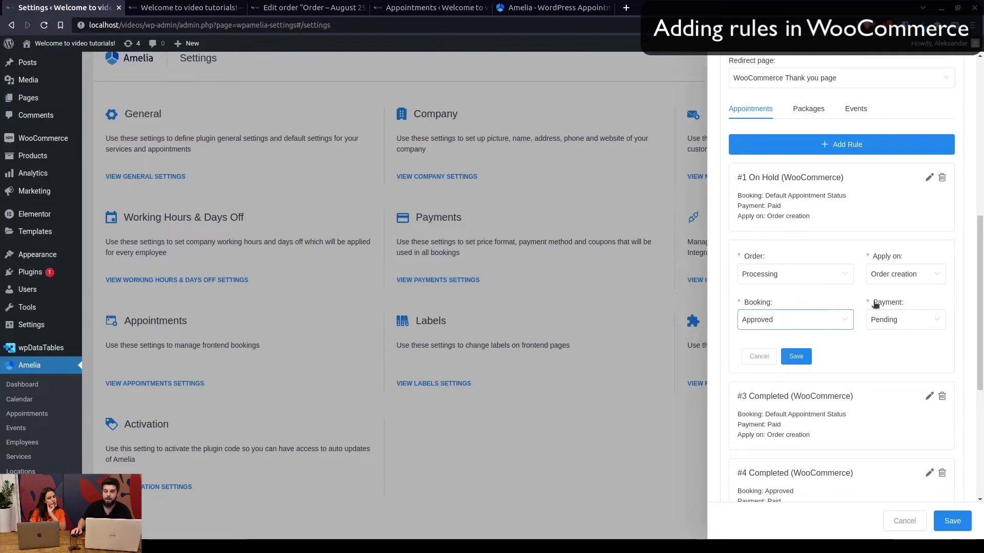
{"action": "left_click", "coordinate": [796, 356]}
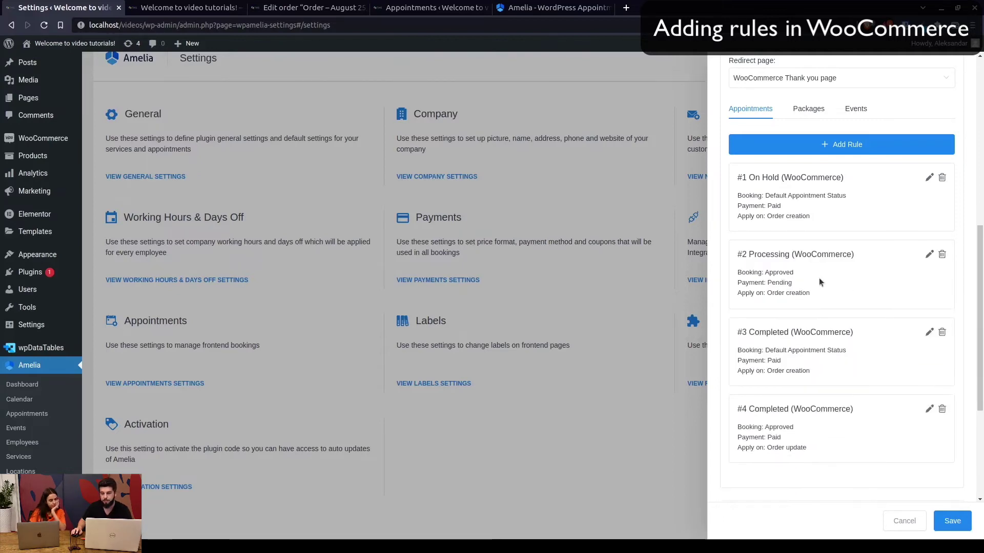
{"action": "scroll", "coordinate": [844, 186], "scroll_direction": "down", "scroll_amount": 2}
Step: Add and save a rule: Completed order, applied on Order update, sets booking Approved and payment Paid
{"action": "left_click", "coordinate": [833, 91]}
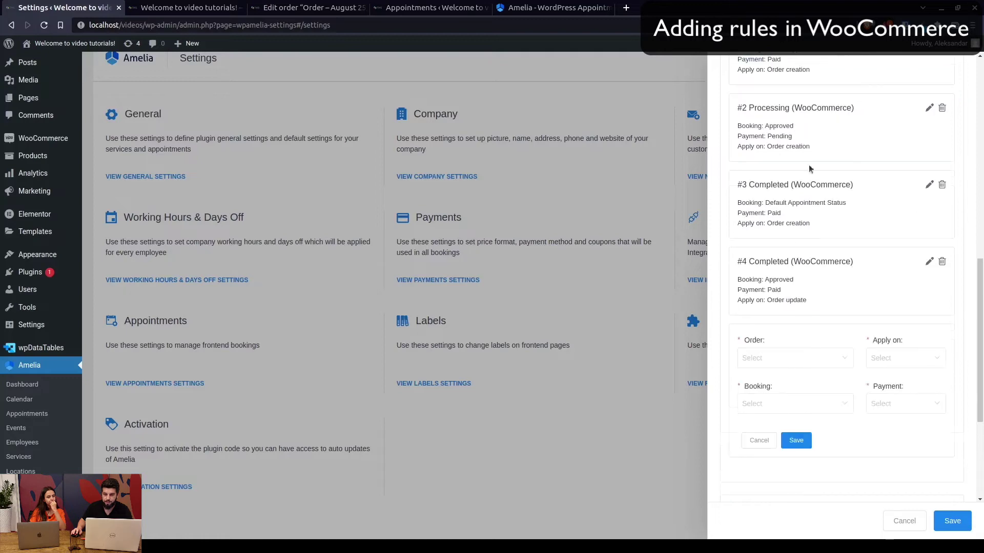
{"action": "left_click", "coordinate": [786, 358]}
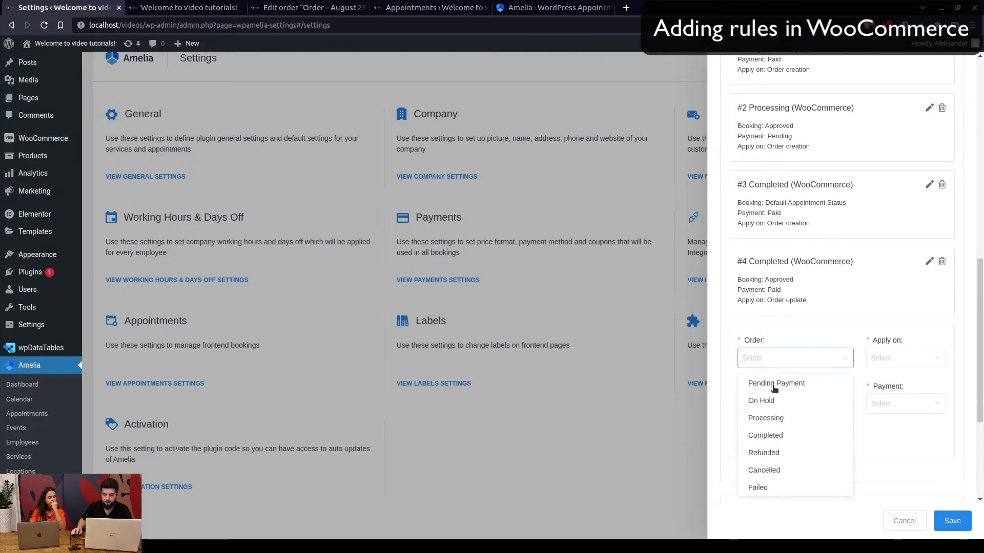
{"action": "left_click", "coordinate": [765, 418]}
{"action": "left_click", "coordinate": [877, 362]}
{"action": "left_click", "coordinate": [896, 384]}
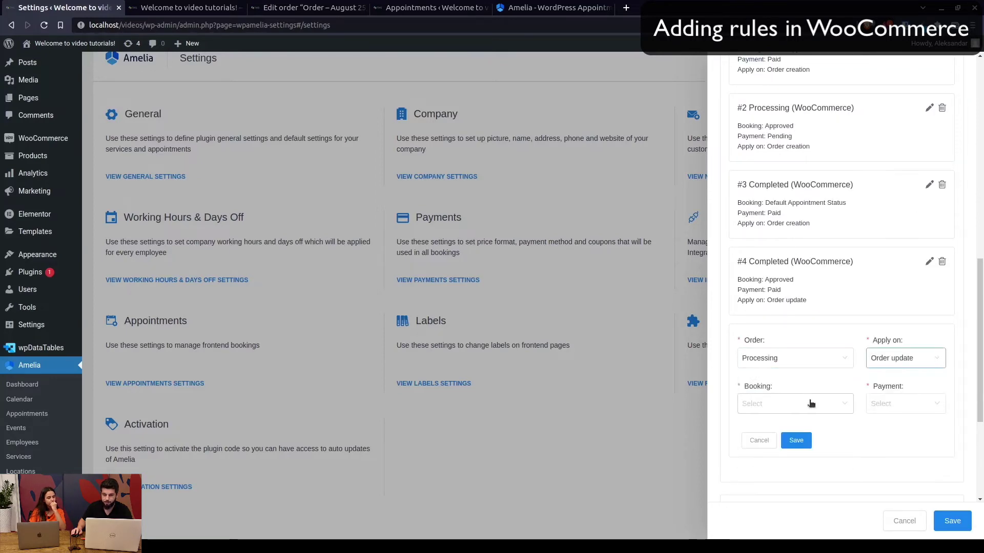
{"action": "left_click", "coordinate": [810, 404]}
{"action": "left_click", "coordinate": [774, 464]}
{"action": "left_click", "coordinate": [888, 406]}
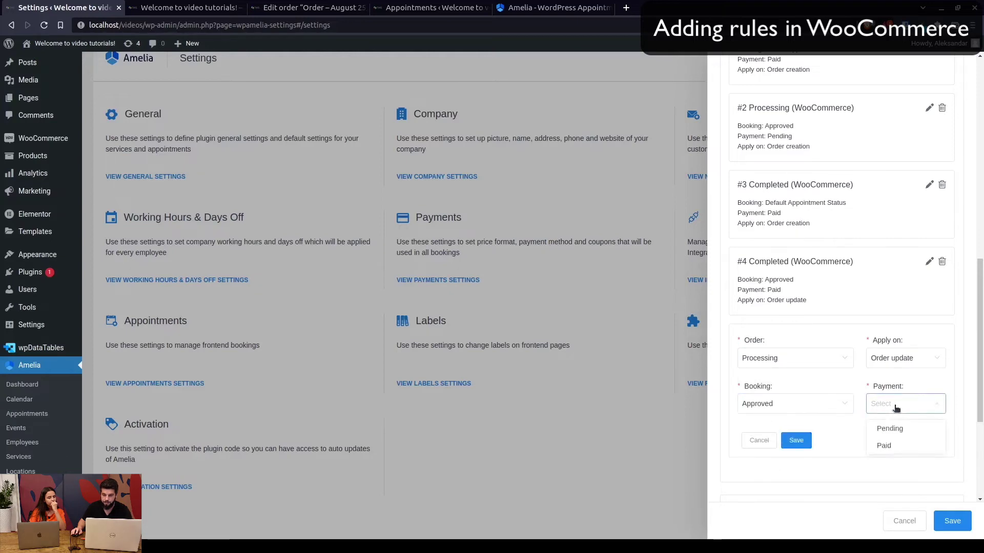
{"action": "left_click", "coordinate": [884, 447]}
{"action": "left_click", "coordinate": [773, 360]}
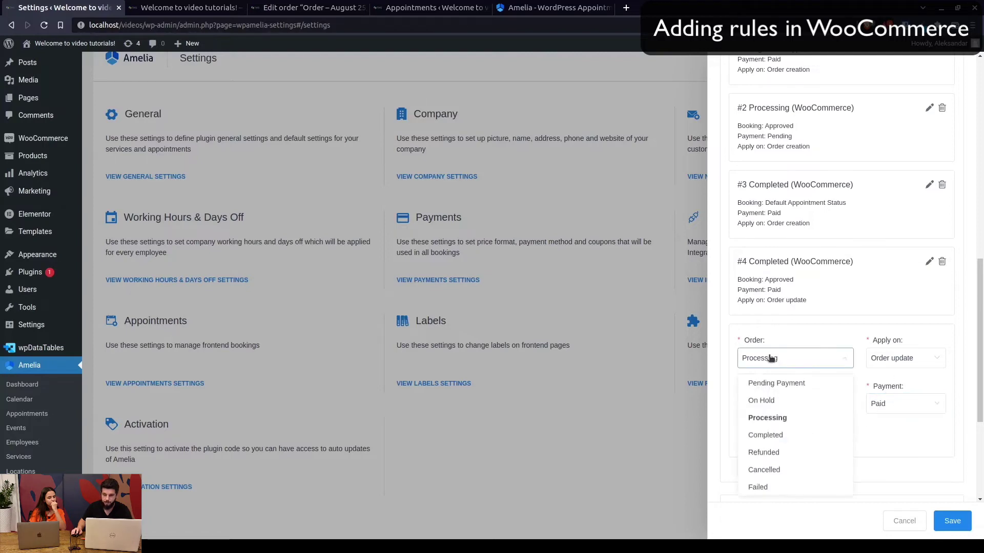
{"action": "left_click", "coordinate": [773, 437]}
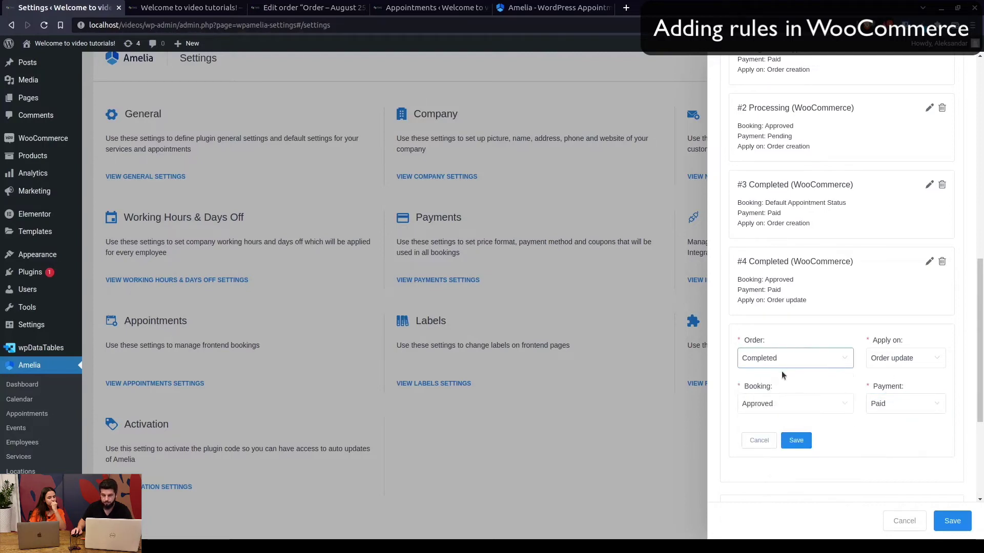
{"action": "left_click", "coordinate": [796, 441]}
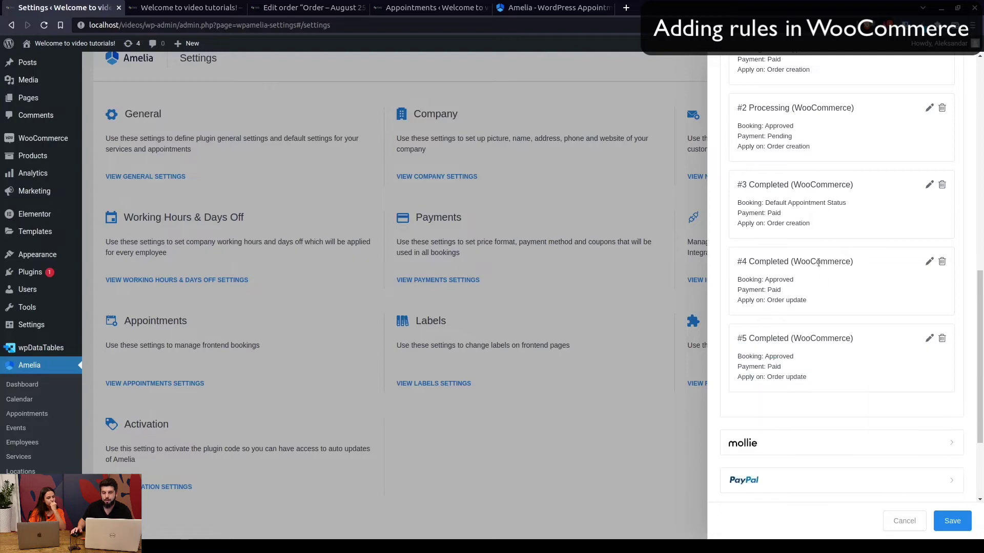
{"action": "scroll", "coordinate": [818, 263], "scroll_direction": "up", "scroll_amount": 2}
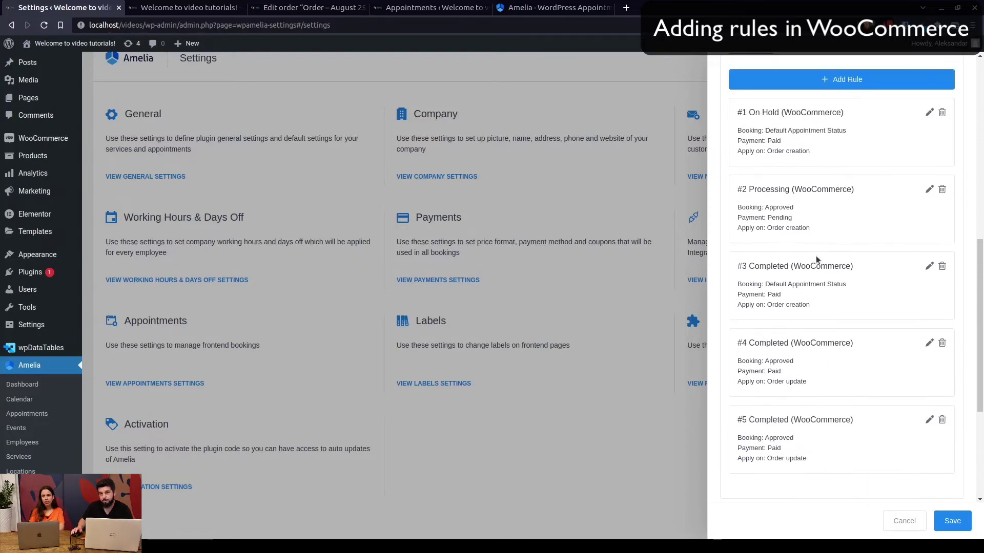
{"action": "scroll", "coordinate": [816, 258], "scroll_direction": "up", "scroll_amount": 2}
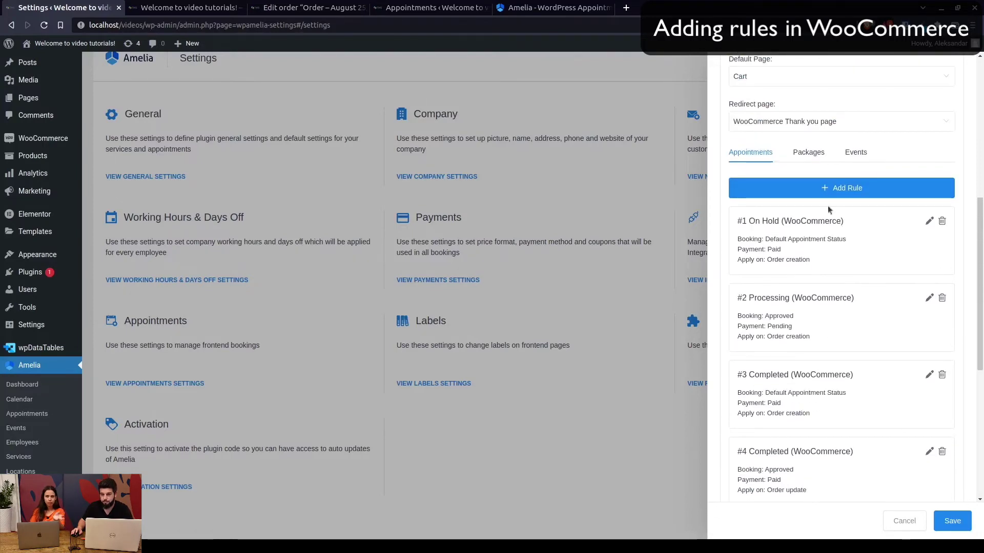
{"action": "left_click", "coordinate": [809, 153]}
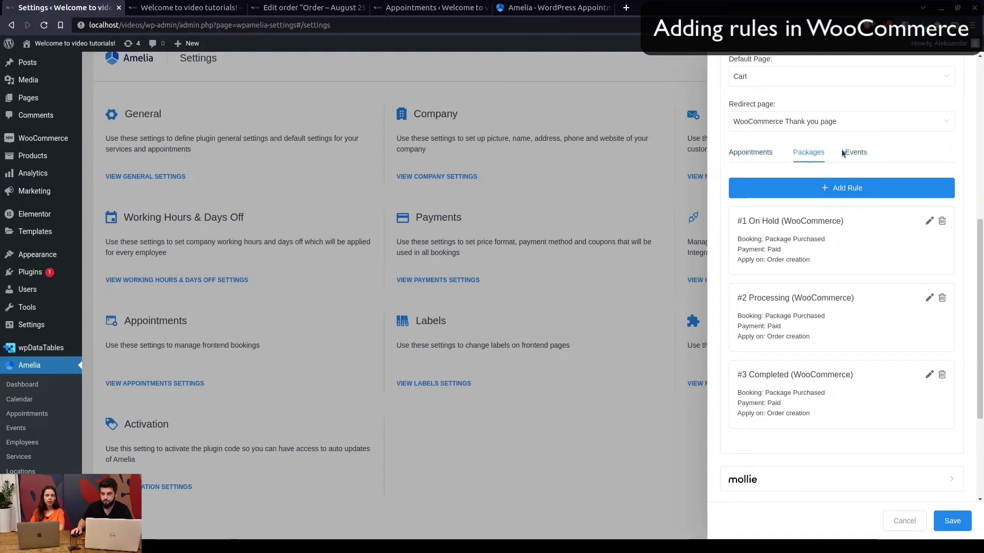
{"action": "left_click", "coordinate": [863, 153]}
{"action": "left_click", "coordinate": [825, 153]}
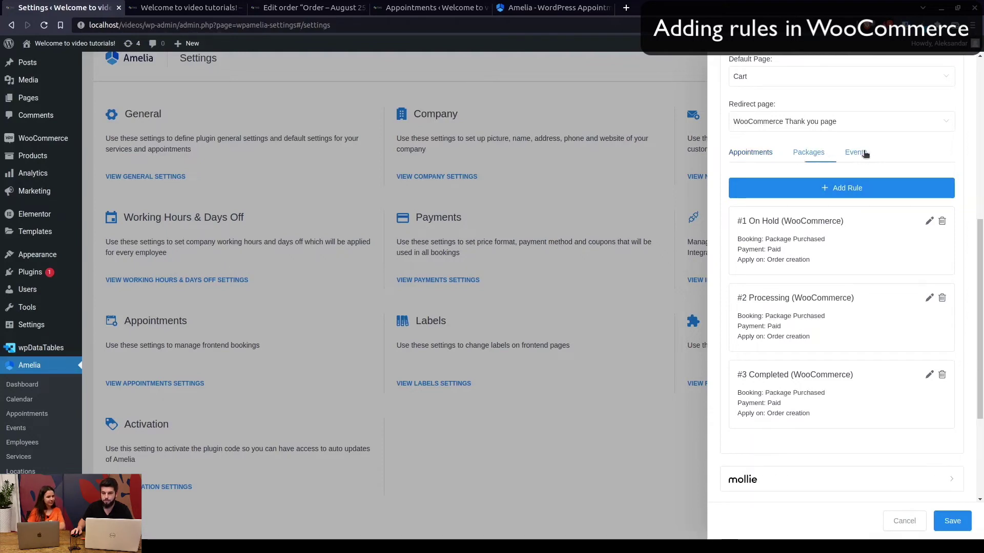
{"action": "left_click", "coordinate": [751, 152]}
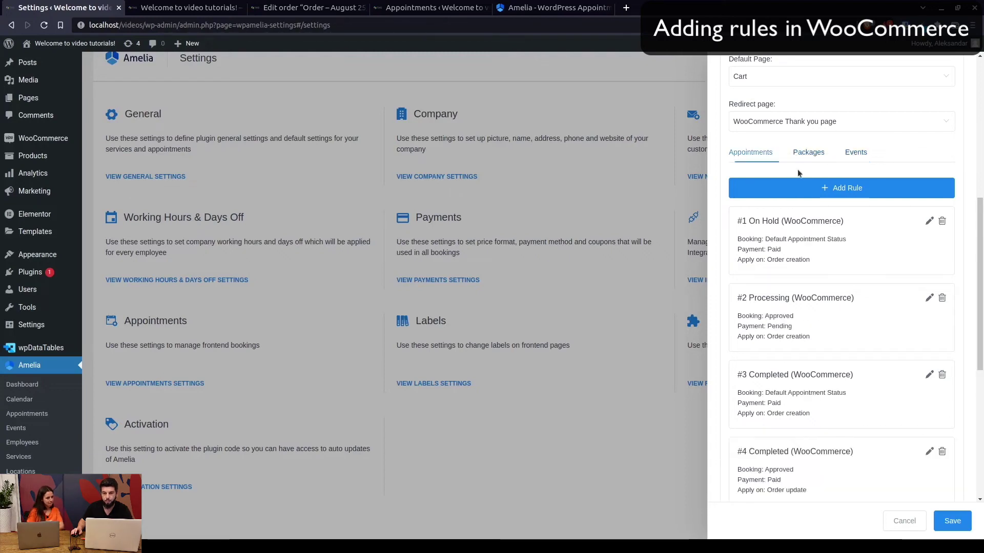
{"action": "scroll", "coordinate": [798, 170], "scroll_direction": "up", "scroll_amount": 2}
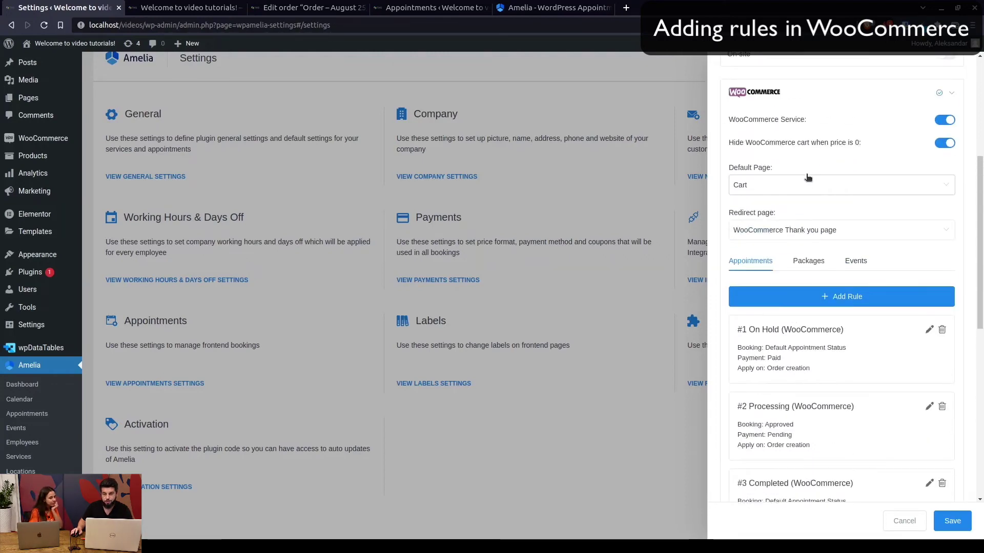
{"action": "left_click", "coordinate": [746, 185]}
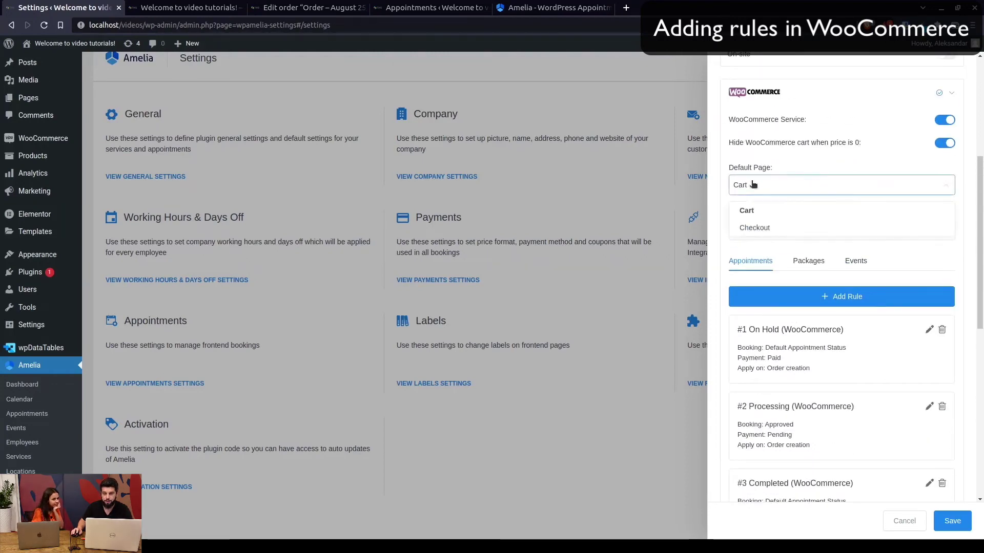
Step: Set Default Page to Checkout and Redirect page to Amelia Add to calendar page
{"action": "left_click", "coordinate": [754, 229]}
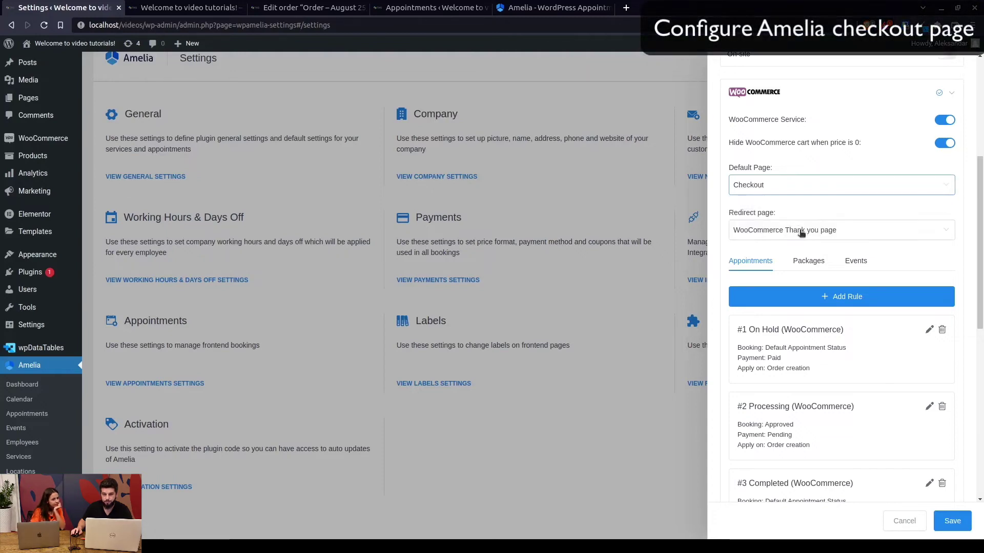
{"action": "left_click", "coordinate": [785, 232]}
{"action": "left_click", "coordinate": [762, 267]}
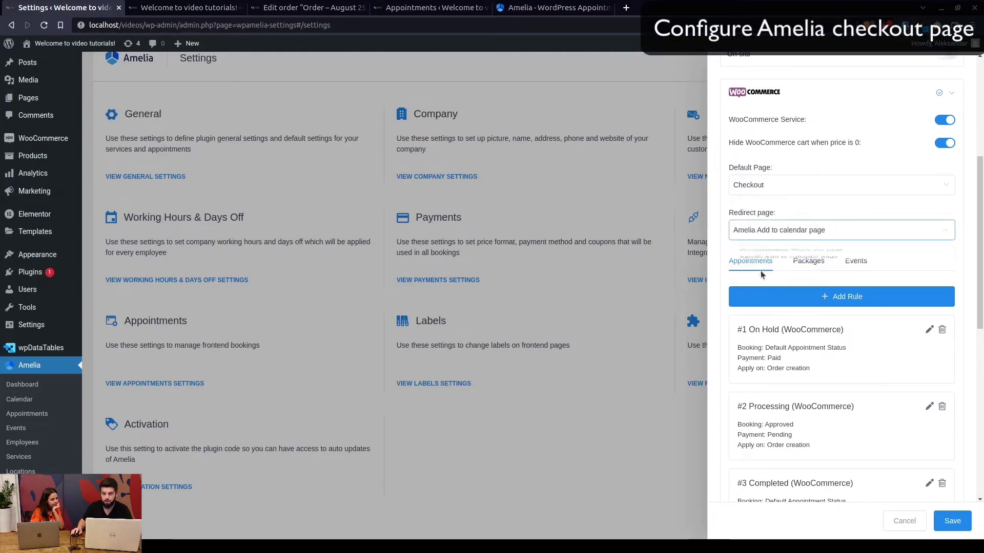
{"action": "scroll", "coordinate": [784, 231], "scroll_direction": "down", "scroll_amount": 5}
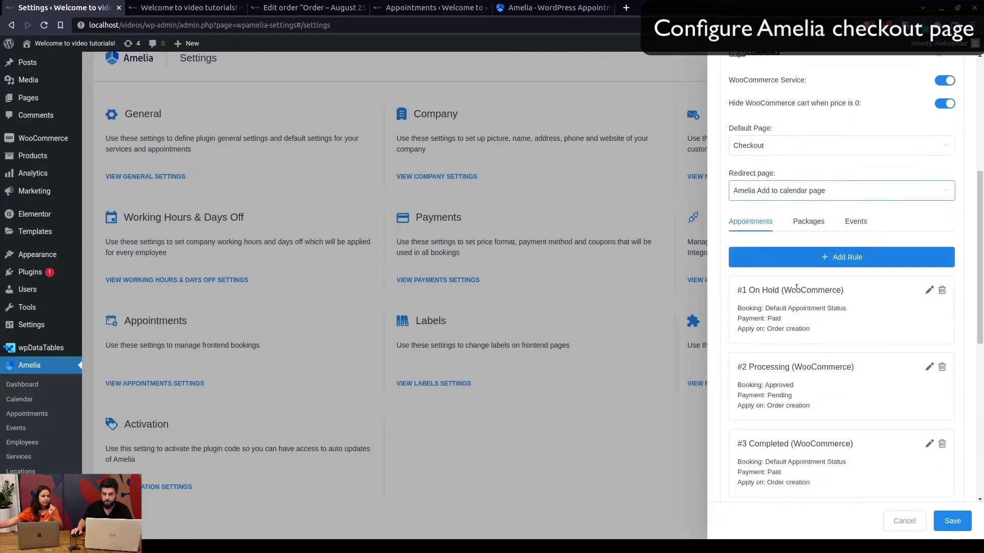
{"action": "scroll", "coordinate": [798, 287], "scroll_direction": "down", "scroll_amount": 3}
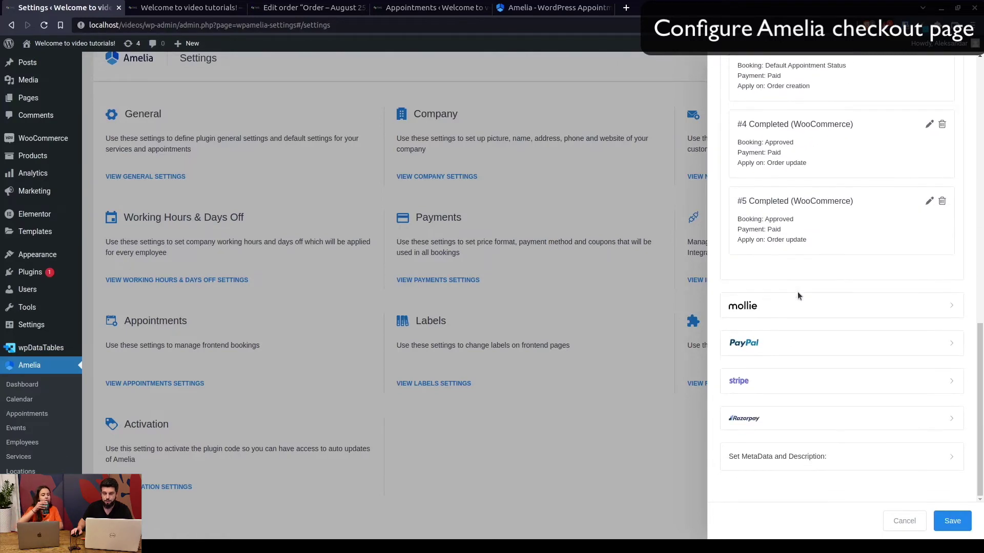
Step: Paste the prepared description template from the text editor into the WooCommerce Appointments Description message
{"action": "left_click", "coordinate": [784, 453]}
{"action": "scroll", "coordinate": [802, 389], "scroll_direction": "down", "scroll_amount": 3}
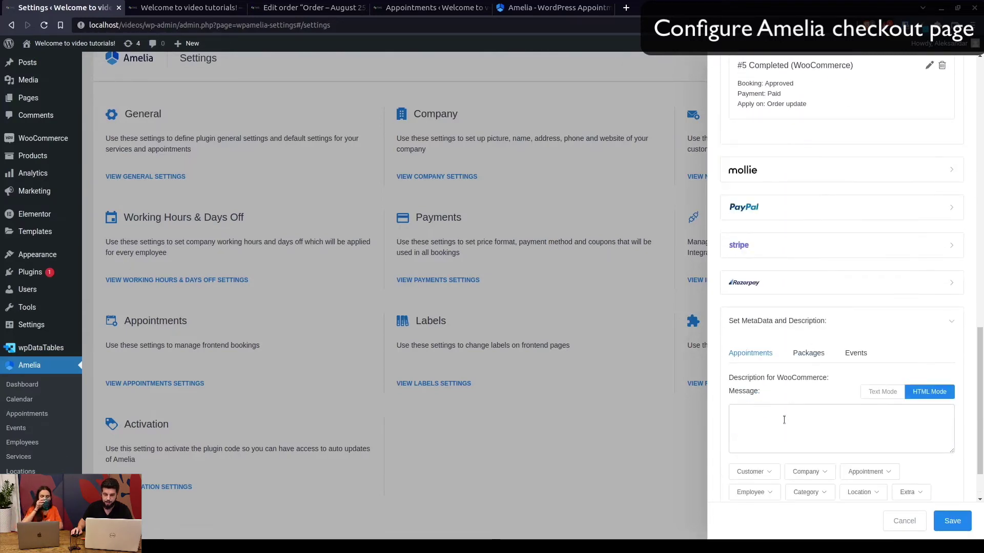
{"action": "scroll", "coordinate": [791, 349], "scroll_direction": "down", "scroll_amount": 1}
{"action": "left_click", "coordinate": [789, 358]}
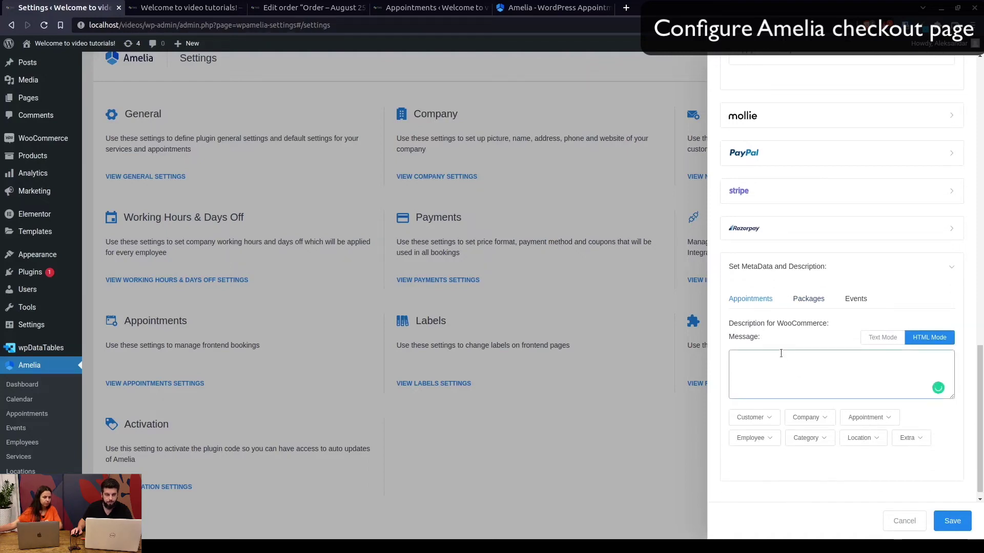
{"action": "key", "text": "alt+Tab"}
{"action": "key", "text": "alt+Tab"}
{"action": "key", "text": "alt+Tab"}
{"action": "key", "text": "alt+Tab"}
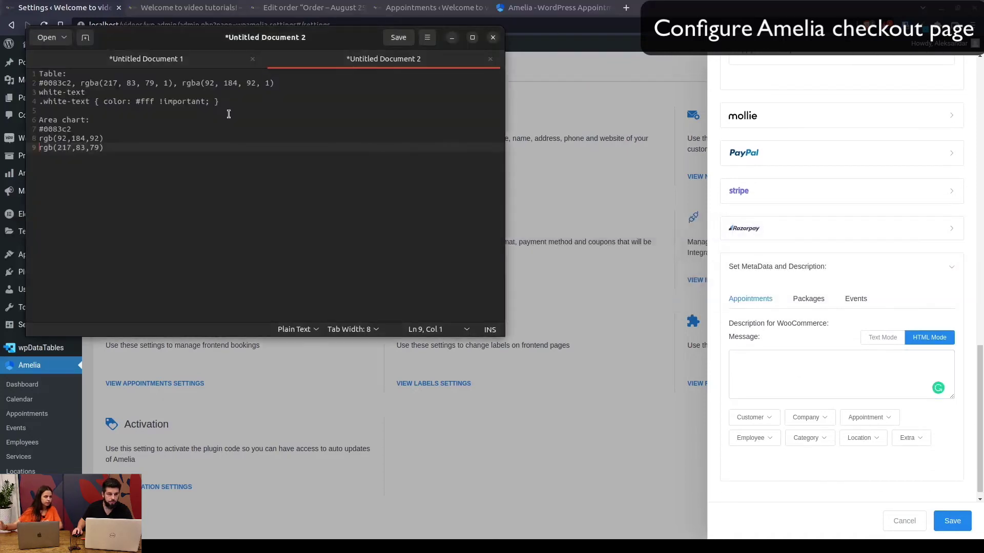
{"action": "left_click", "coordinate": [149, 62]}
{"action": "left_click", "coordinate": [241, 90]}
{"action": "key", "text": "ctrl+a"}
{"action": "key", "text": "ctrl+c"}
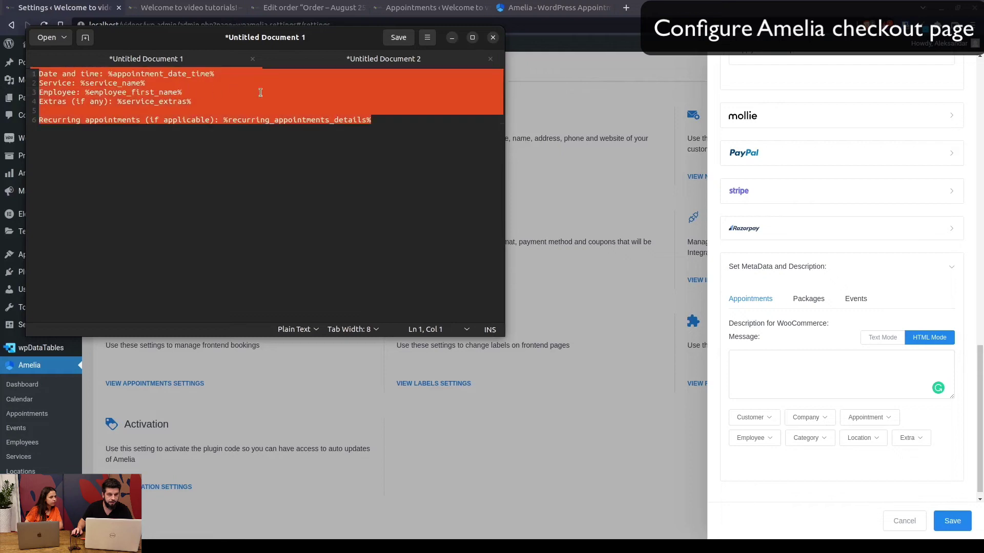
{"action": "left_click", "coordinate": [811, 375]}
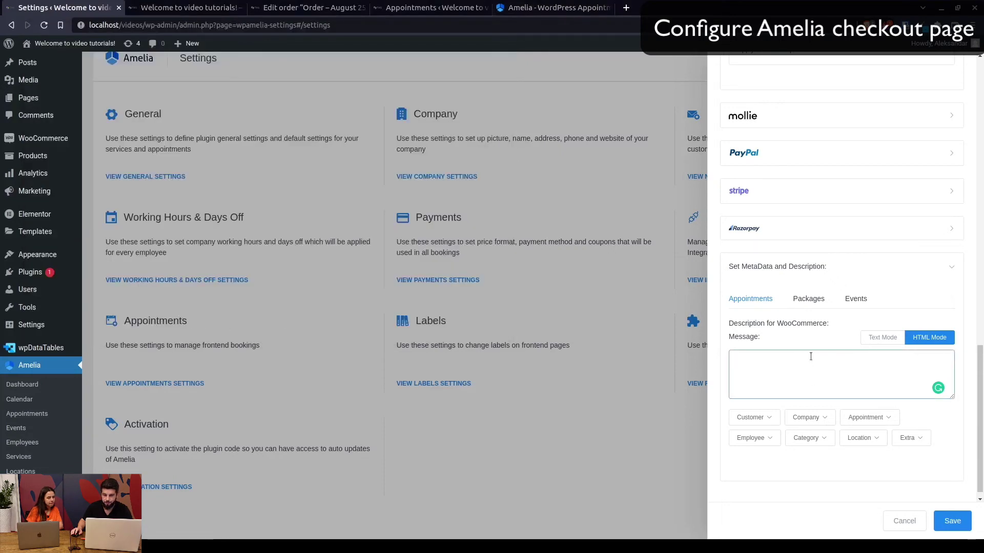
{"action": "key", "text": "ctrl+v"}
{"action": "scroll", "coordinate": [803, 361], "scroll_direction": "up", "scroll_amount": 3}
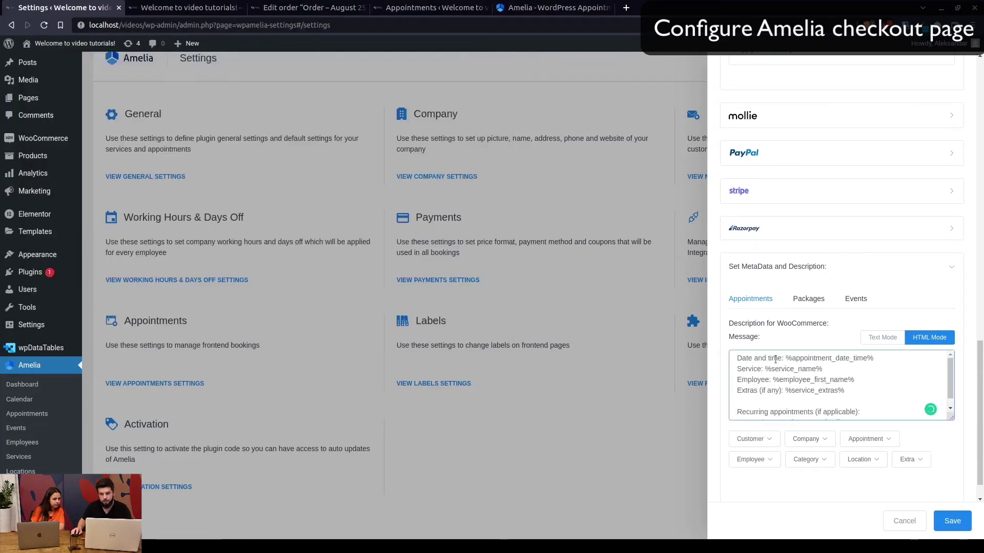
Step: Point out the Date and time label with %appointment_date_time% and the %group_appointment_details% placeholder
{"action": "left_click_drag", "start_coordinate": [783, 361], "coordinate": [752, 359]}
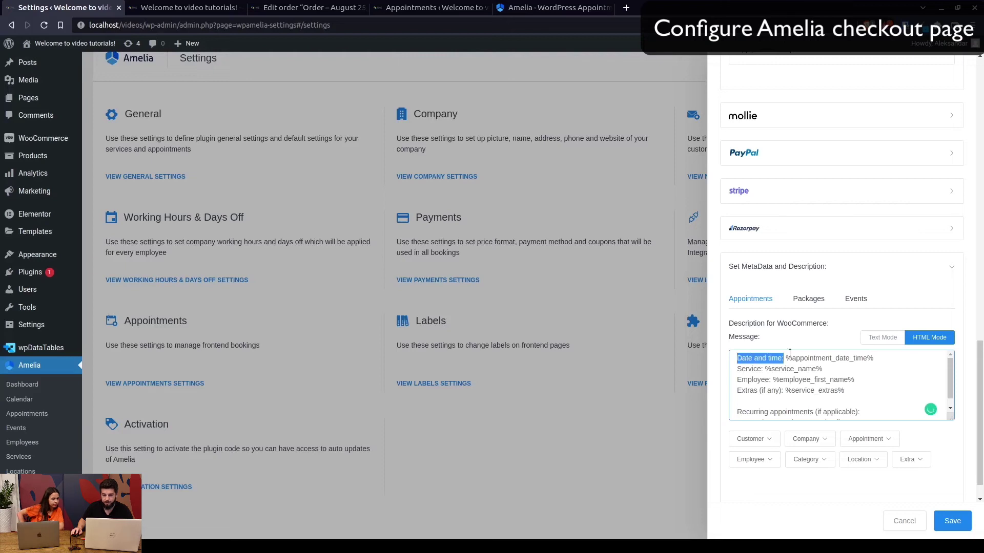
{"action": "key", "text": "ctrl+x"}
{"action": "key", "text": "ctrl+v"}
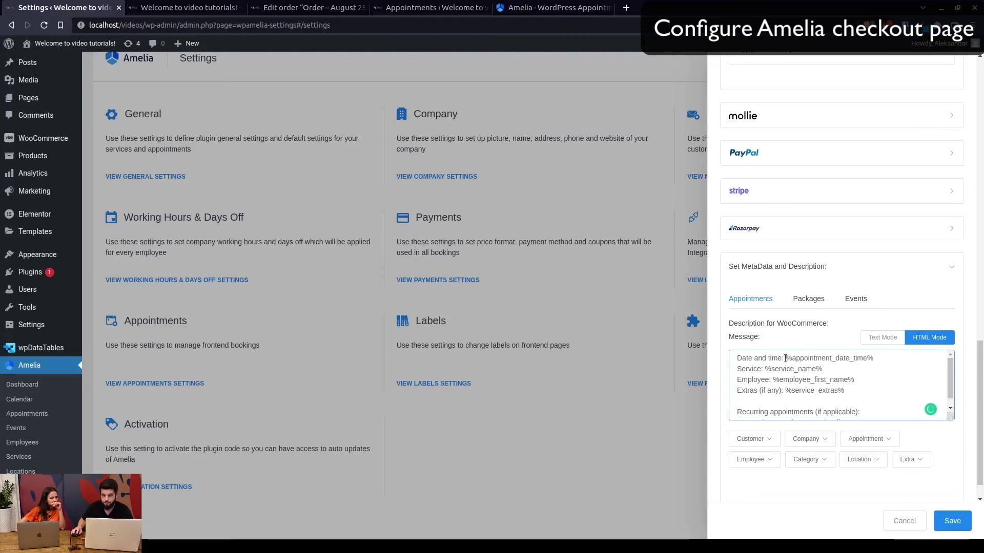
{"action": "left_click_drag", "start_coordinate": [785, 359], "coordinate": [895, 364]}
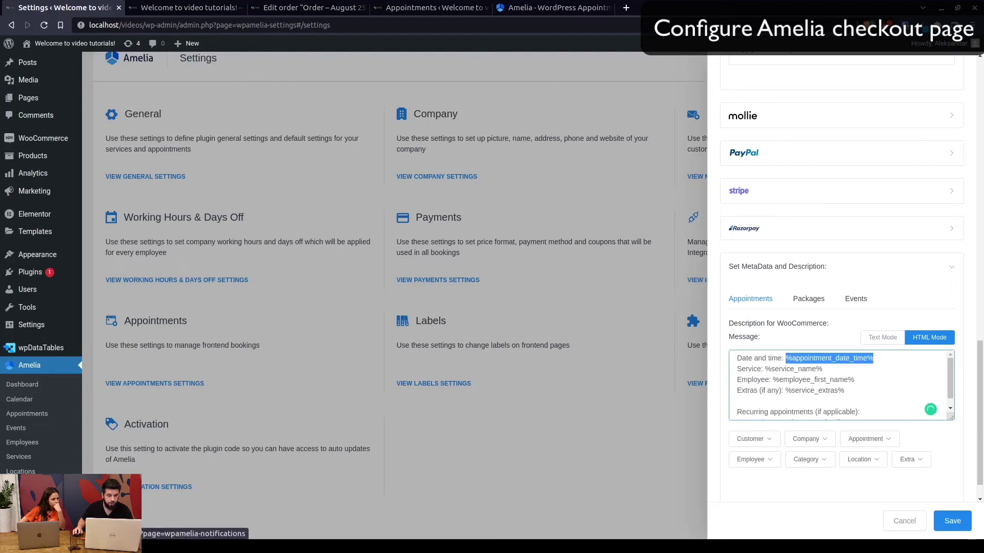
{"action": "left_click", "coordinate": [808, 423]}
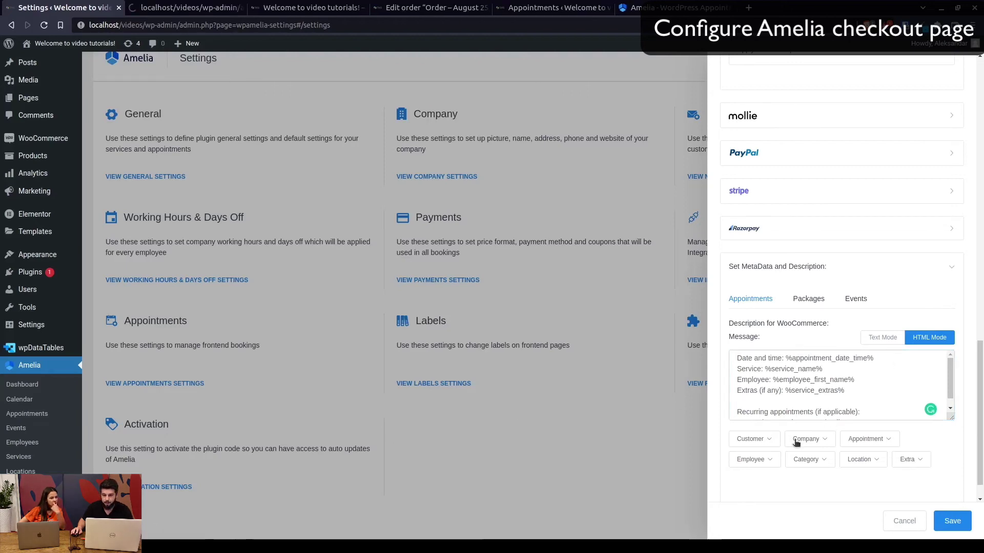
{"action": "mouse_move", "coordinate": [886, 446]}
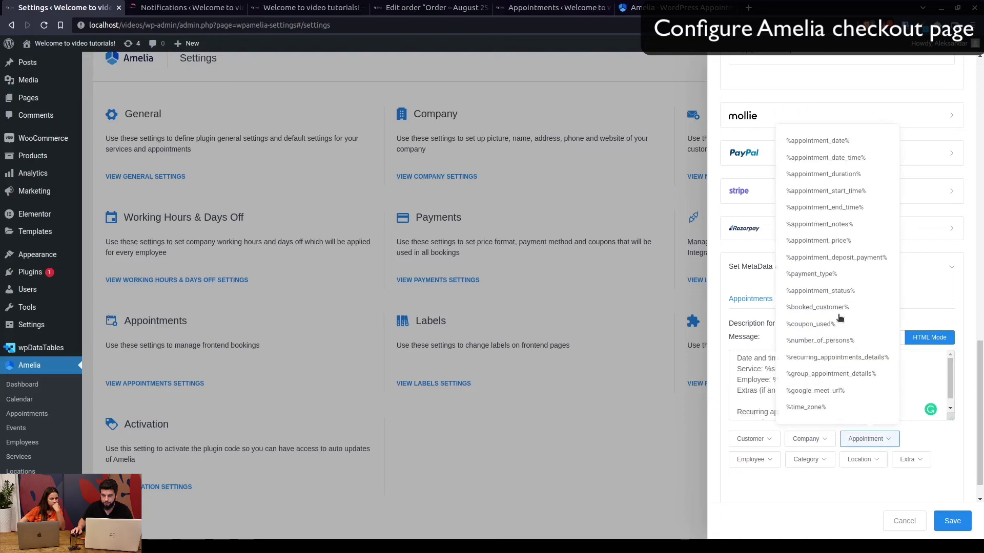
{"action": "left_click", "coordinate": [818, 376]}
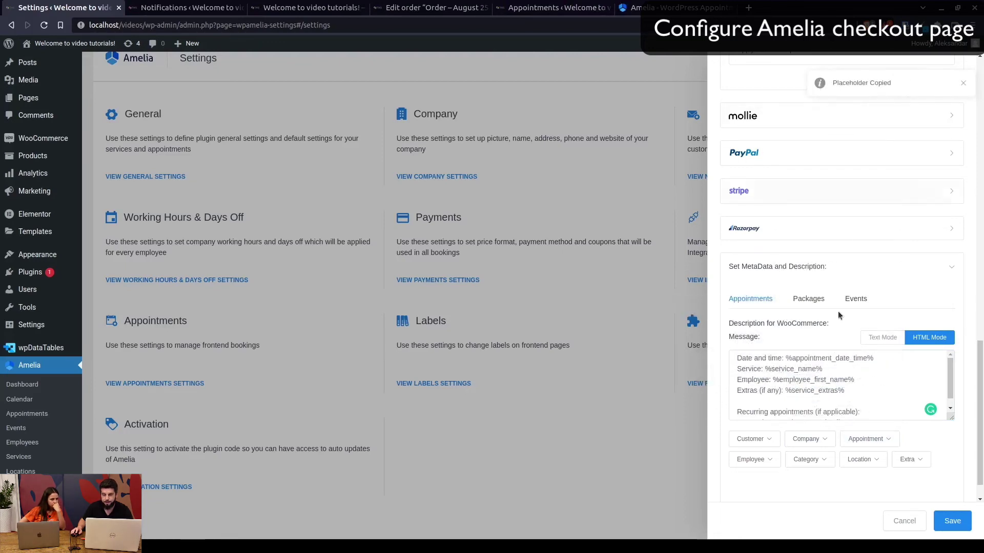
Step: Highlight the %service_extras% and %recurring_appointments_details% placeholders in the message
{"action": "scroll", "coordinate": [844, 384], "scroll_direction": "down", "scroll_amount": 1}
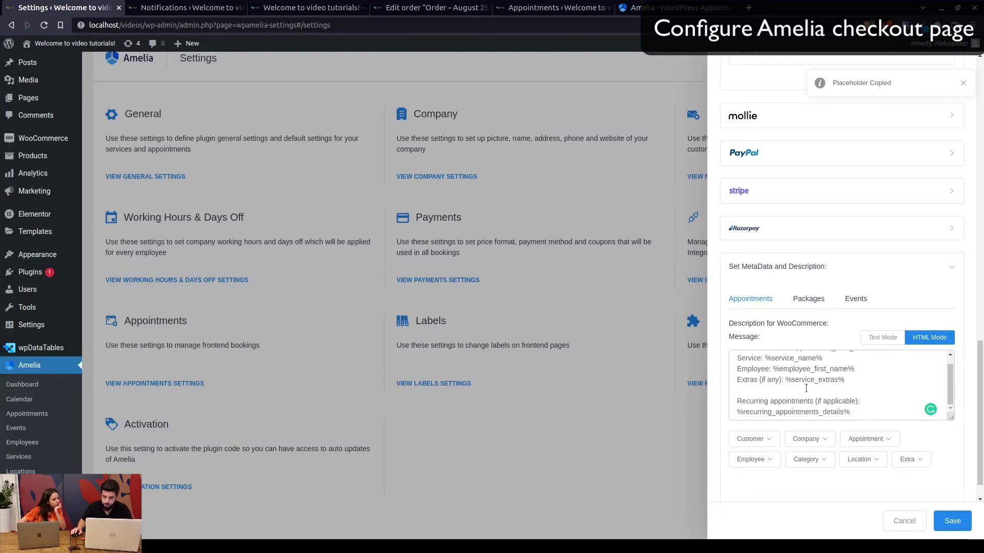
{"action": "scroll", "coordinate": [808, 386], "scroll_direction": "down", "scroll_amount": 2}
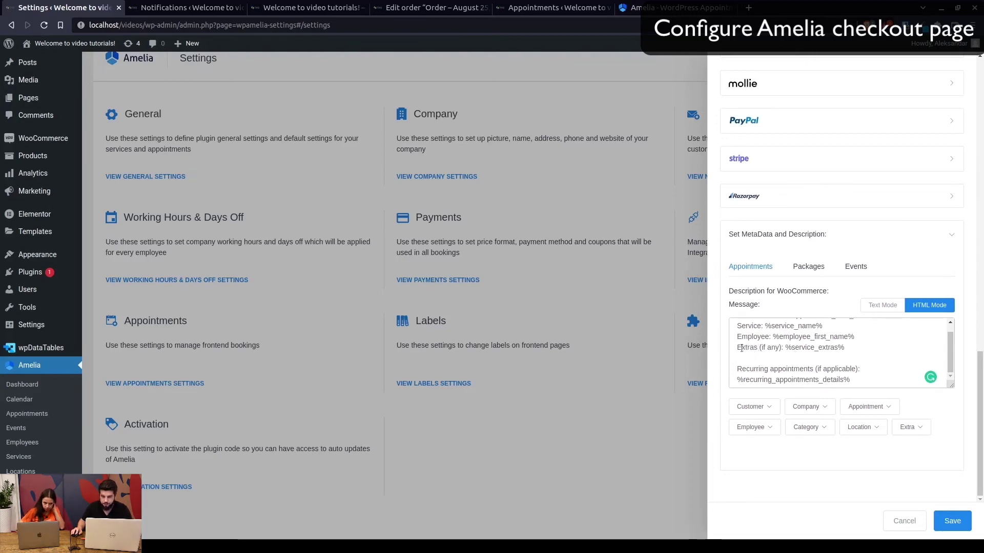
{"action": "left_click_drag", "start_coordinate": [785, 349], "coordinate": [844, 348]}
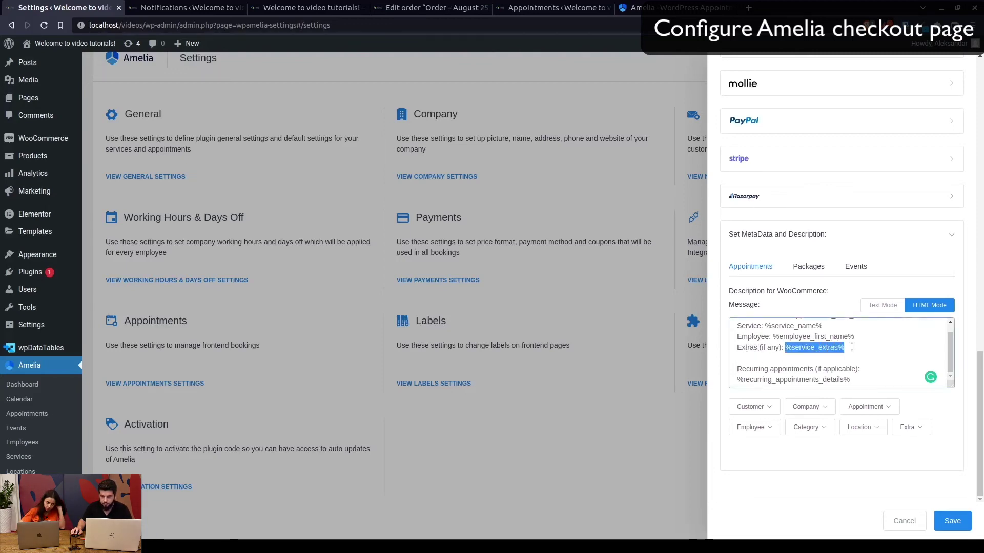
{"action": "left_click", "coordinate": [748, 373]}
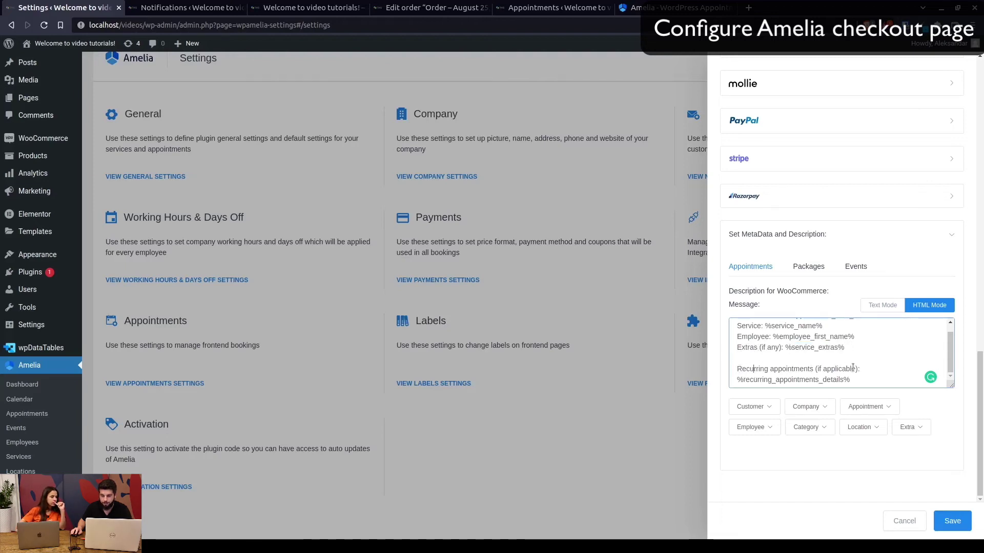
{"action": "left_click_drag", "start_coordinate": [735, 379], "coordinate": [855, 382]}
Step: In the recurring appointments placeholder configuration, rename DateTime to 'Date and time'
{"action": "left_click", "coordinate": [191, 8]}
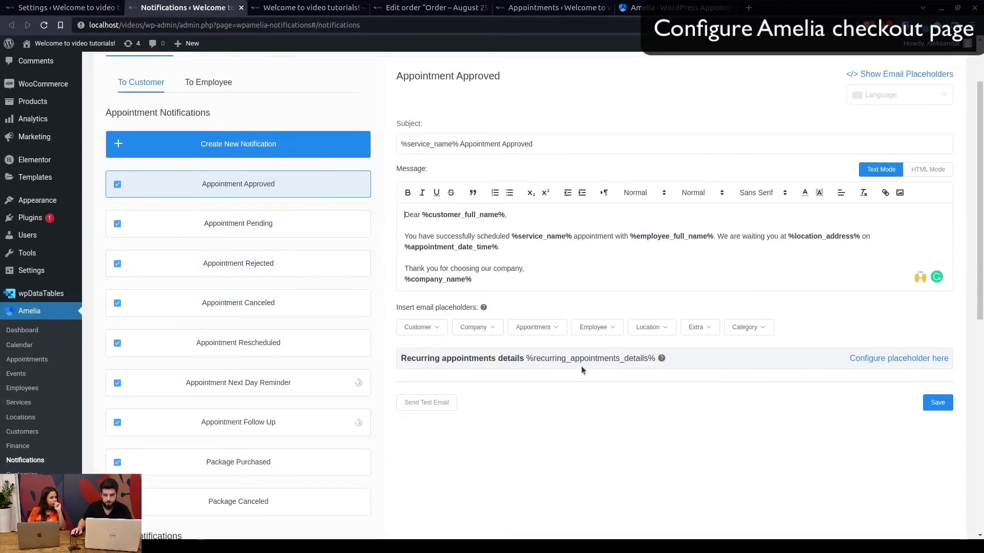
{"action": "left_click", "coordinate": [894, 358]}
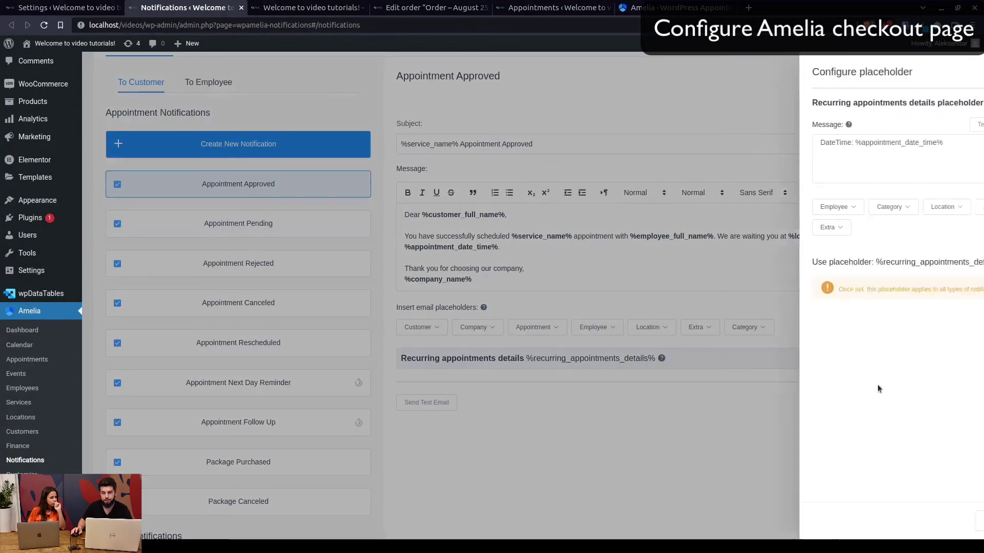
{"action": "double_click", "coordinate": [740, 142]}
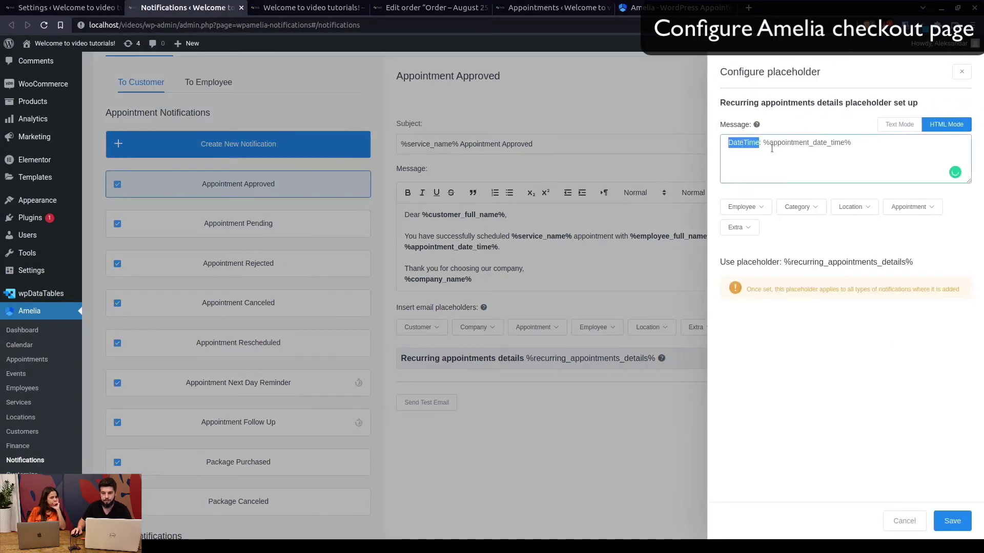
{"action": "type", "text": "Date and time"}
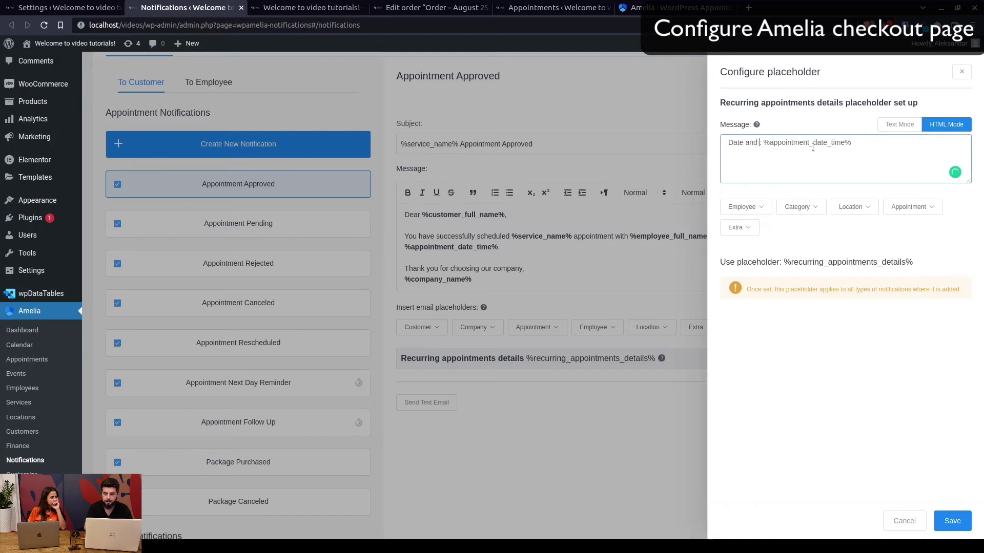
{"action": "left_click", "coordinate": [892, 176]}
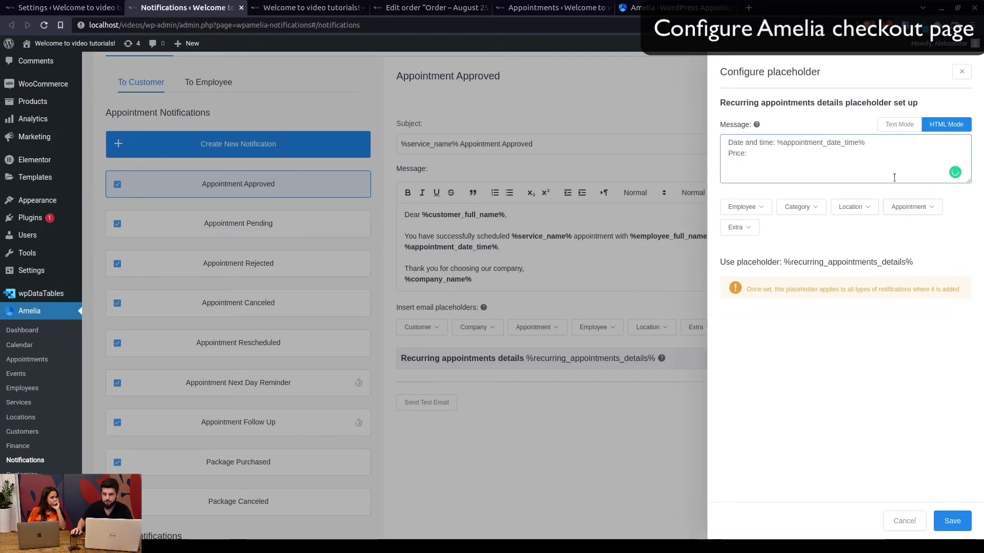
Step: Add %appointment_price% after 'Price:', then save the placeholder and the Appointment Approved notification
{"action": "left_click", "coordinate": [906, 207]}
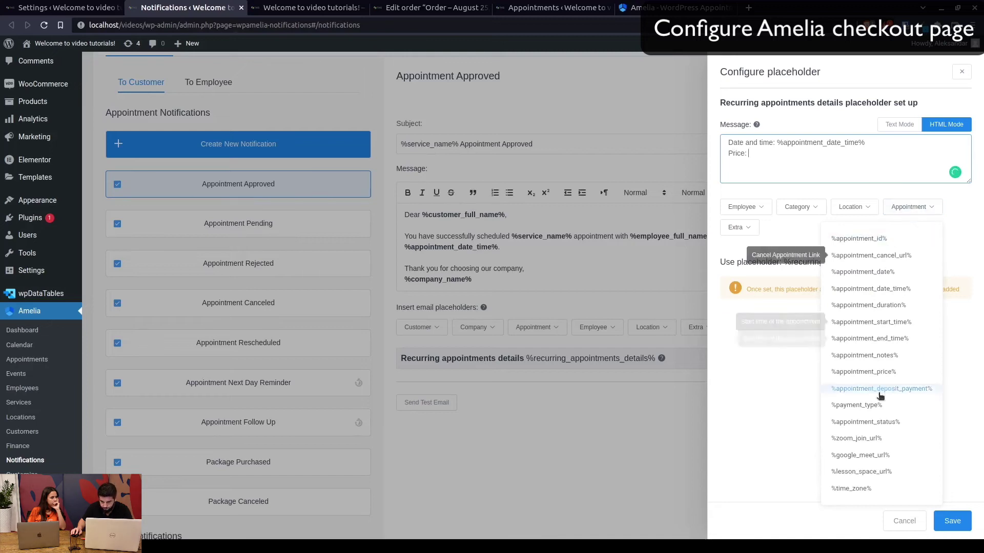
{"action": "left_click", "coordinate": [891, 373]}
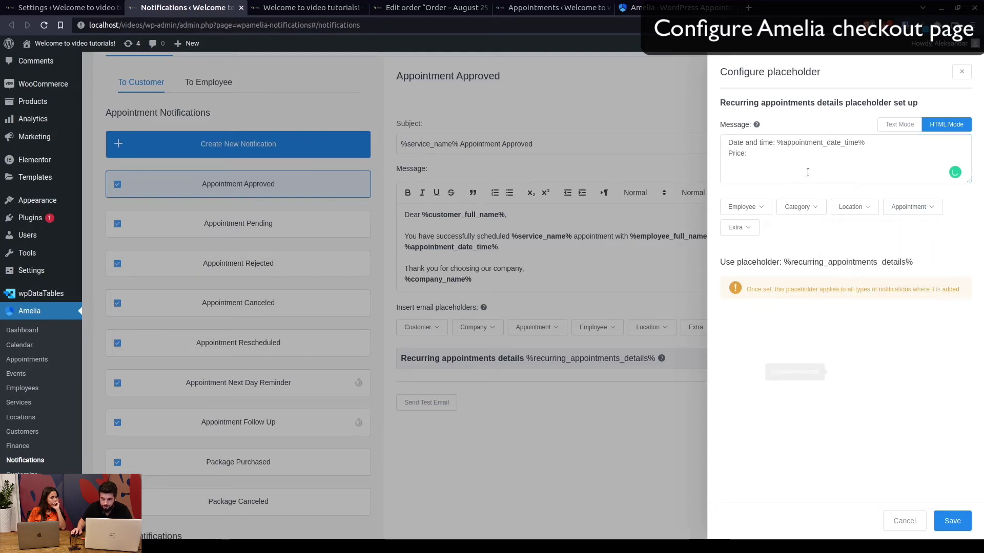
{"action": "left_click", "coordinate": [808, 160]}
{"action": "key", "text": "ctrl+v"}
{"action": "left_click", "coordinate": [952, 520]}
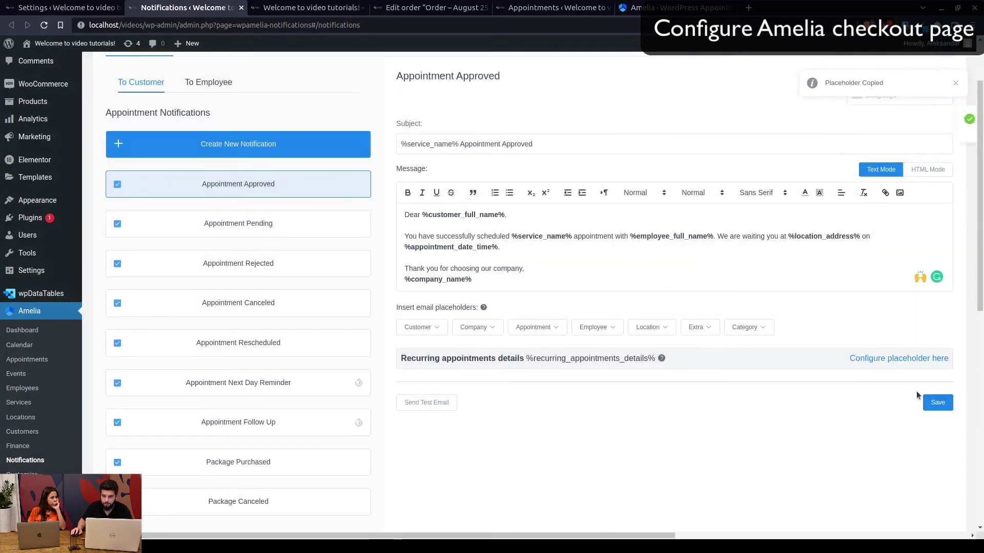
{"action": "left_click", "coordinate": [936, 403]}
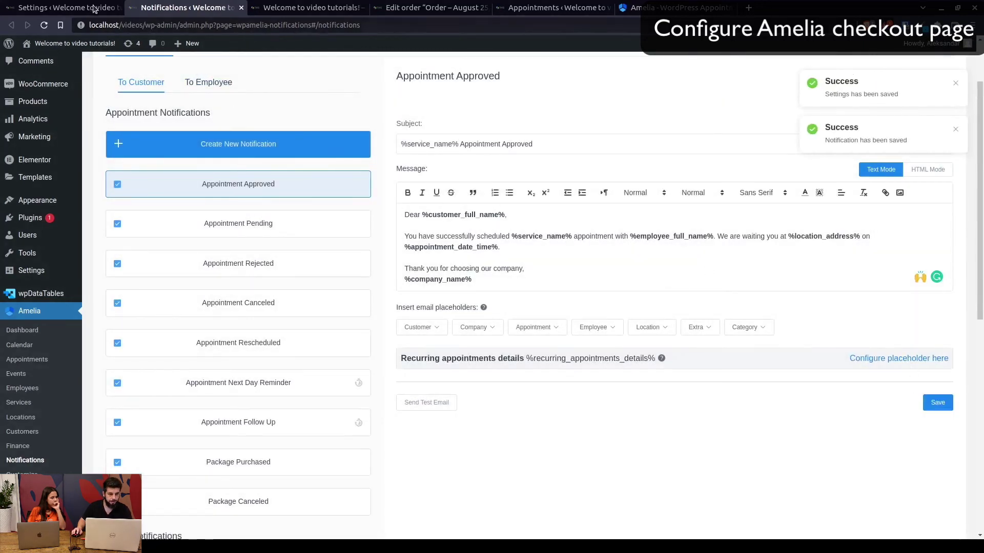
{"action": "left_click", "coordinate": [66, 7]}
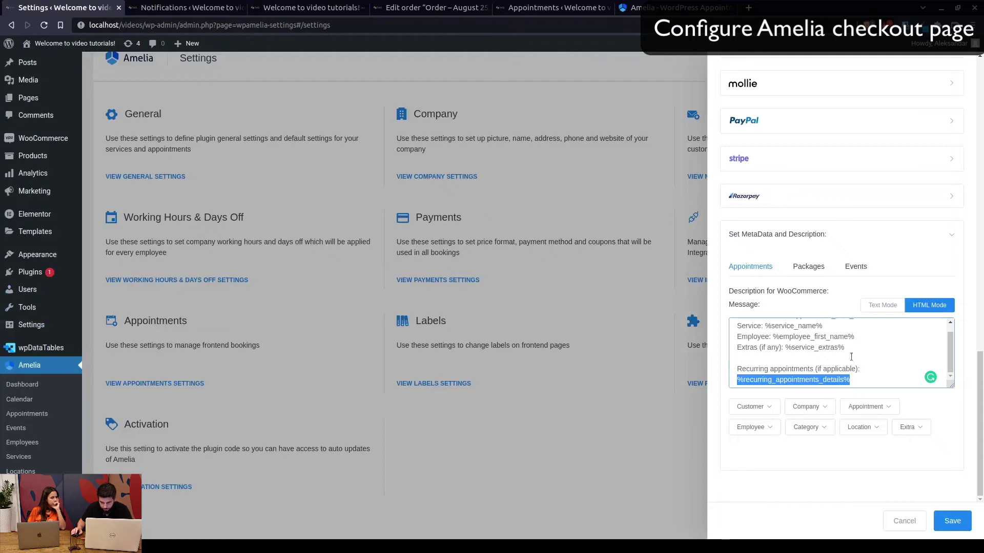
Step: Switch to the storefront showing order 421's order-received page and go to the Amelia booking page
{"action": "scroll", "coordinate": [845, 363], "scroll_direction": "up", "scroll_amount": 3}
{"action": "scroll", "coordinate": [833, 380], "scroll_direction": "down", "scroll_amount": 1}
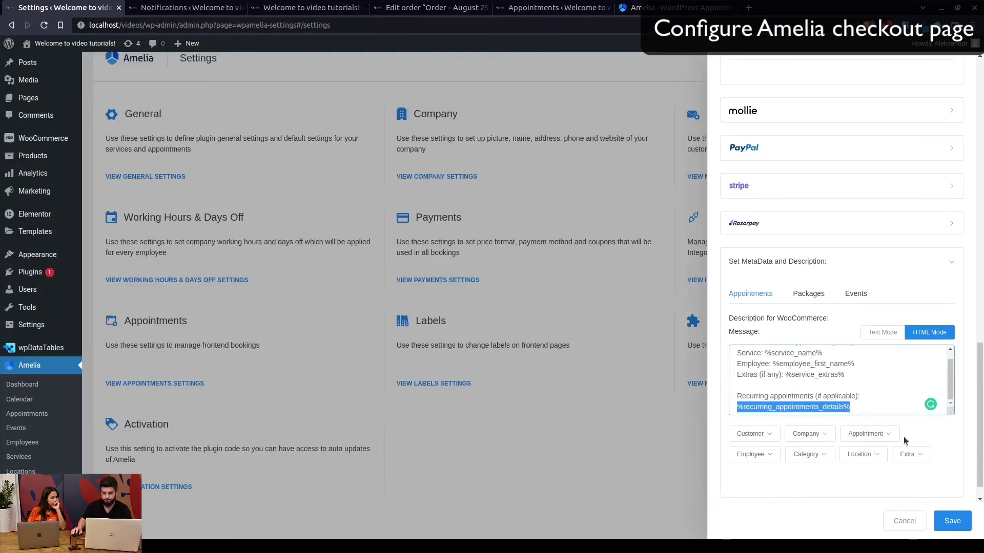
{"action": "key", "text": "alt+Tab"}
{"action": "key", "text": "alt+Tab"}
{"action": "key", "text": "alt+Tab"}
{"action": "key", "text": "alt+Tab"}
{"action": "scroll", "coordinate": [235, 164], "scroll_direction": "down", "scroll_amount": 2}
{"action": "scroll", "coordinate": [571, 365], "scroll_direction": "up", "scroll_amount": 2}
{"action": "scroll", "coordinate": [541, 471], "scroll_direction": "down", "scroll_amount": 5}
{"action": "left_click", "coordinate": [568, 528]}
{"action": "key", "text": "alt+Tab"}
{"action": "key", "text": "alt+Tab"}
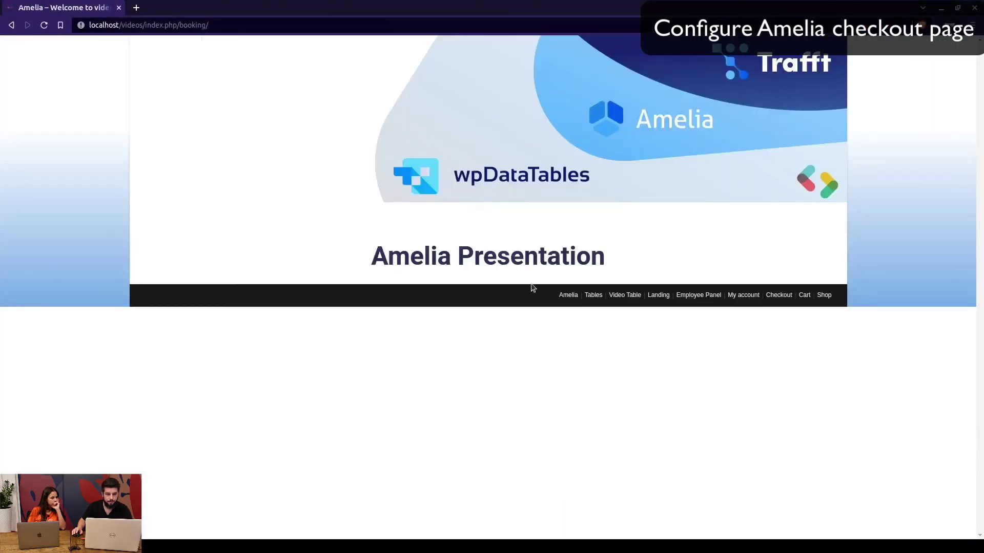
Step: Choose Beard Trim with no extra people or extras, booked for August 26 at 09:00
{"action": "scroll", "coordinate": [504, 287], "scroll_direction": "down", "scroll_amount": 3}
{"action": "left_click", "coordinate": [512, 266]}
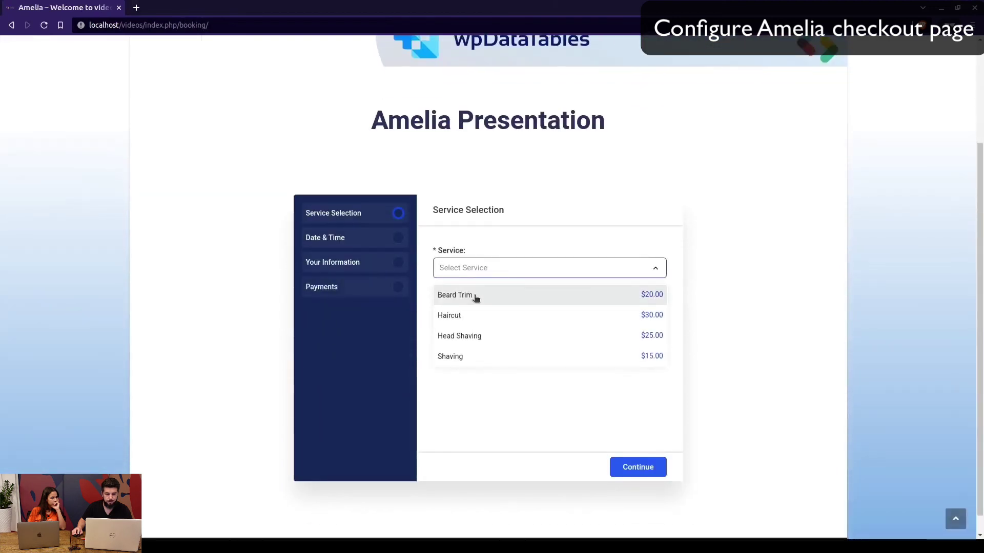
{"action": "left_click", "coordinate": [476, 298]}
{"action": "left_click", "coordinate": [634, 466]}
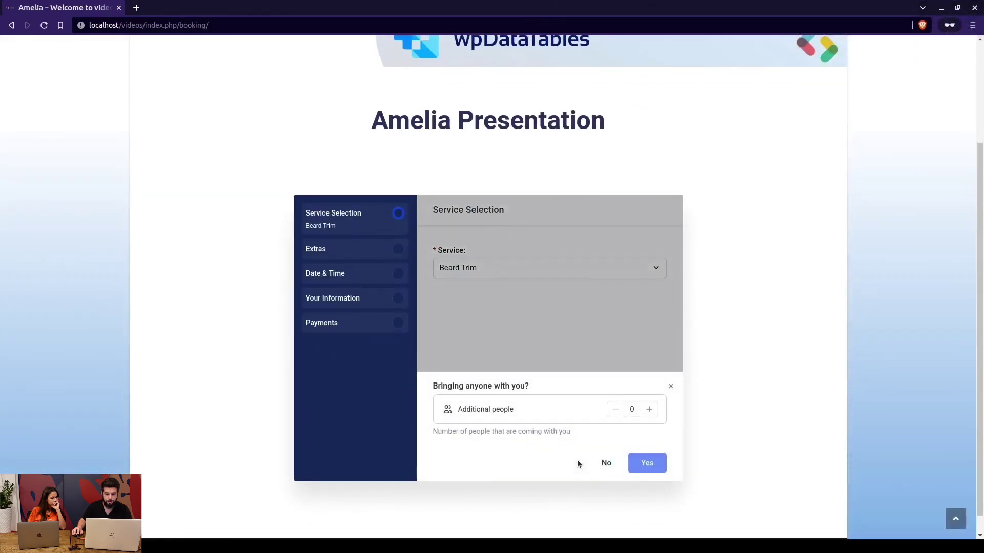
{"action": "left_click", "coordinate": [605, 465]}
{"action": "left_click", "coordinate": [637, 466]}
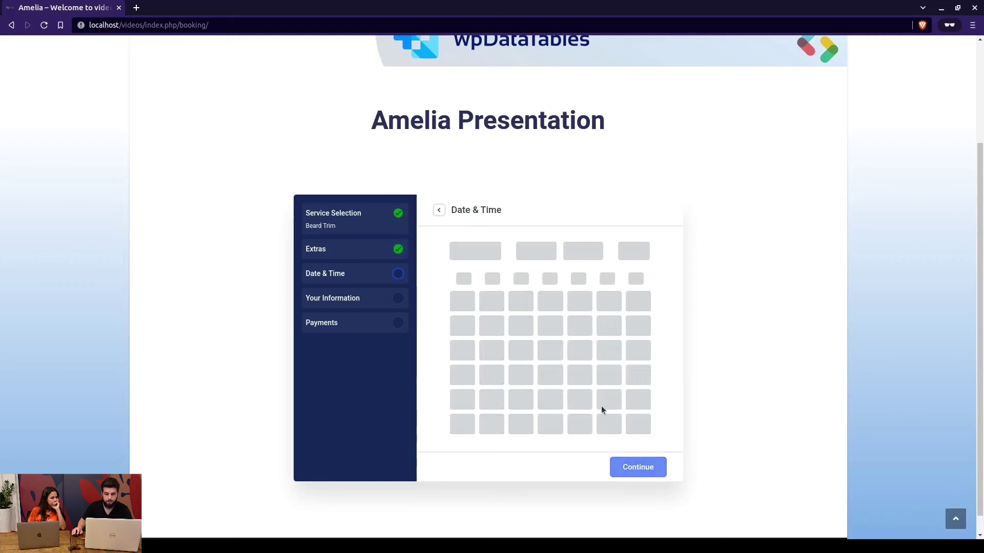
{"action": "left_click", "coordinate": [582, 375]}
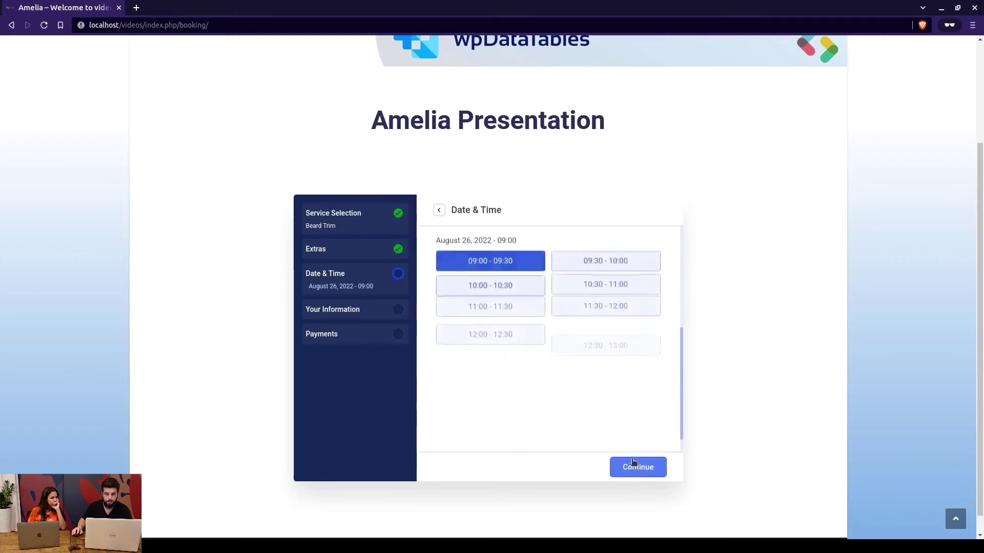
{"action": "left_click", "coordinate": [635, 470]}
Step: Enter the customer's first name and continue through the $20 payment summary to WooCommerce
{"action": "left_click", "coordinate": [474, 267]}
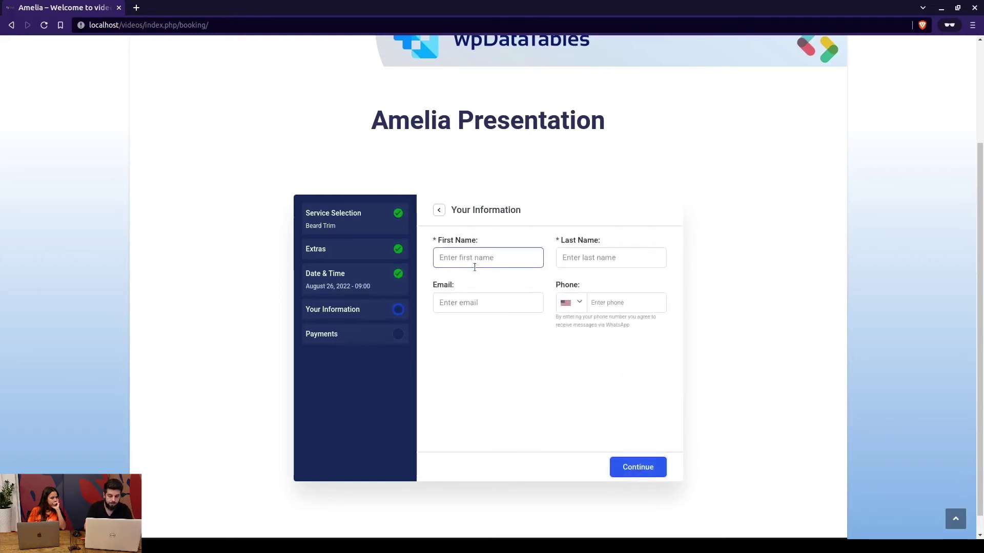
{"action": "type", "text": "John"}
{"action": "key", "text": "Tab"}
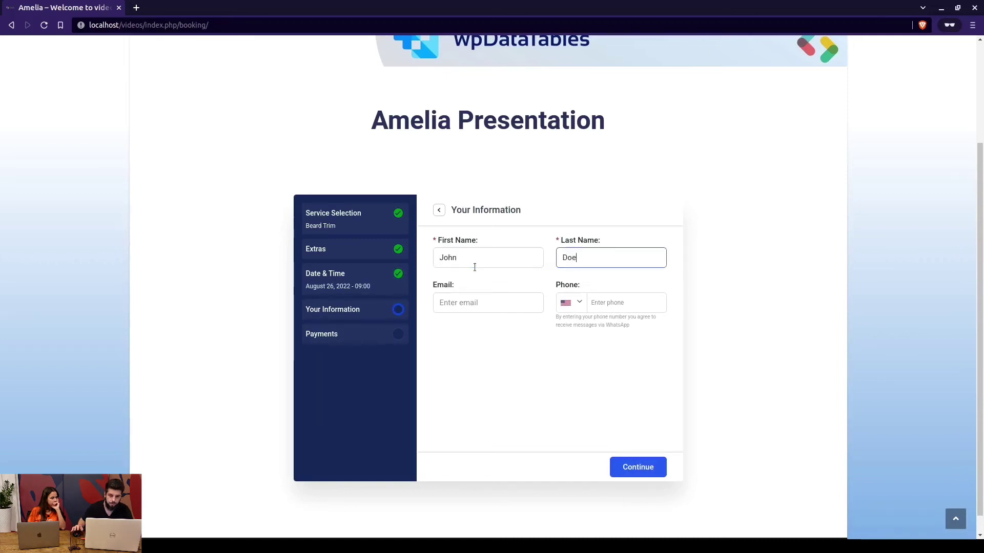
{"action": "left_click", "coordinate": [655, 468]}
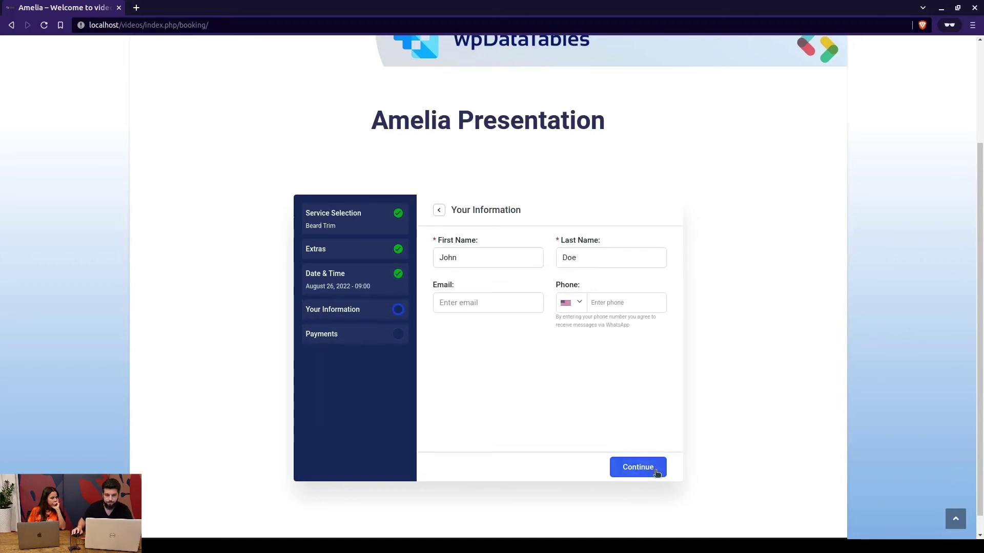
{"action": "left_click", "coordinate": [622, 468]}
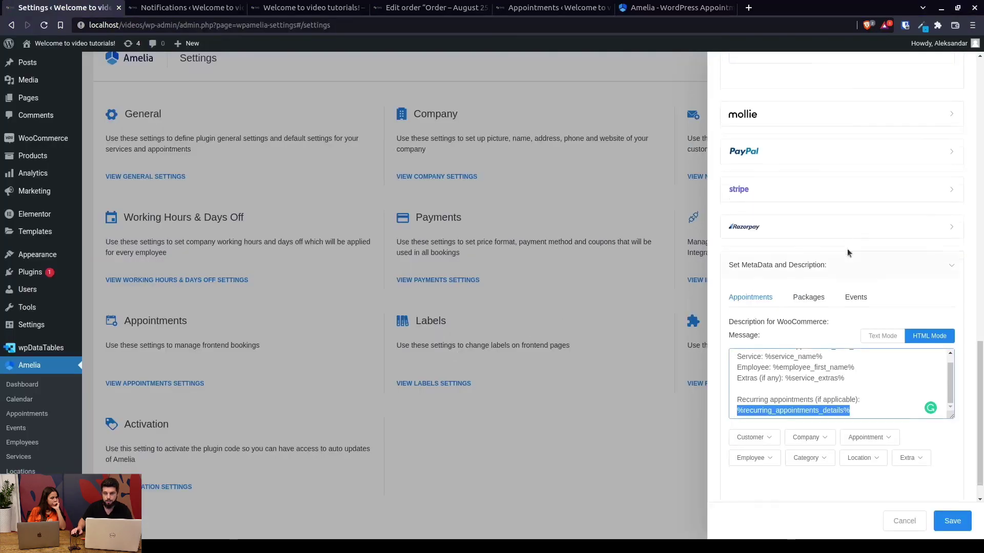
Step: Change the WooCommerce Default Page to Cart, save, and go to the Amelia booking page
{"action": "scroll", "coordinate": [840, 230], "scroll_direction": "up", "scroll_amount": 6}
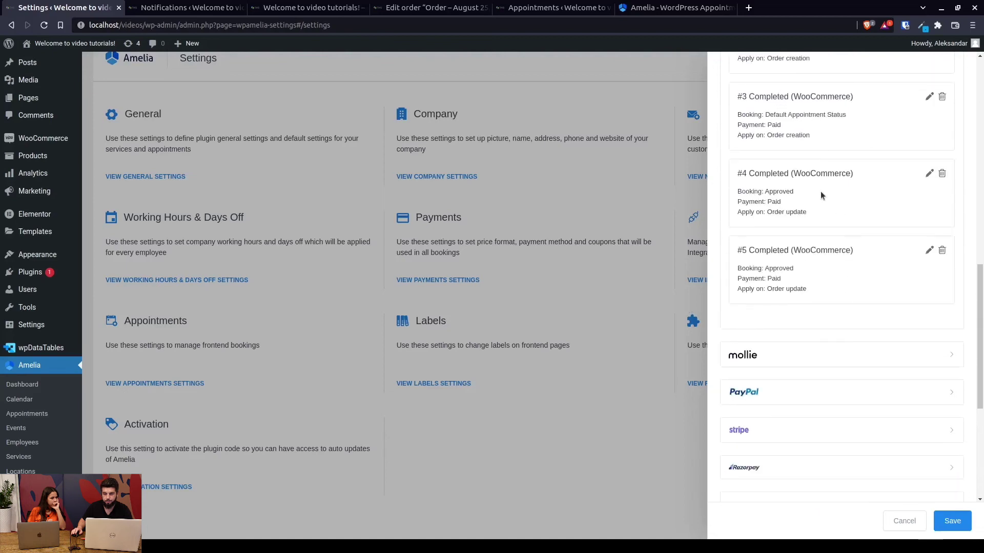
{"action": "scroll", "coordinate": [807, 199], "scroll_direction": "up", "scroll_amount": 6}
{"action": "left_click", "coordinate": [788, 179]}
{"action": "left_click", "coordinate": [753, 204]}
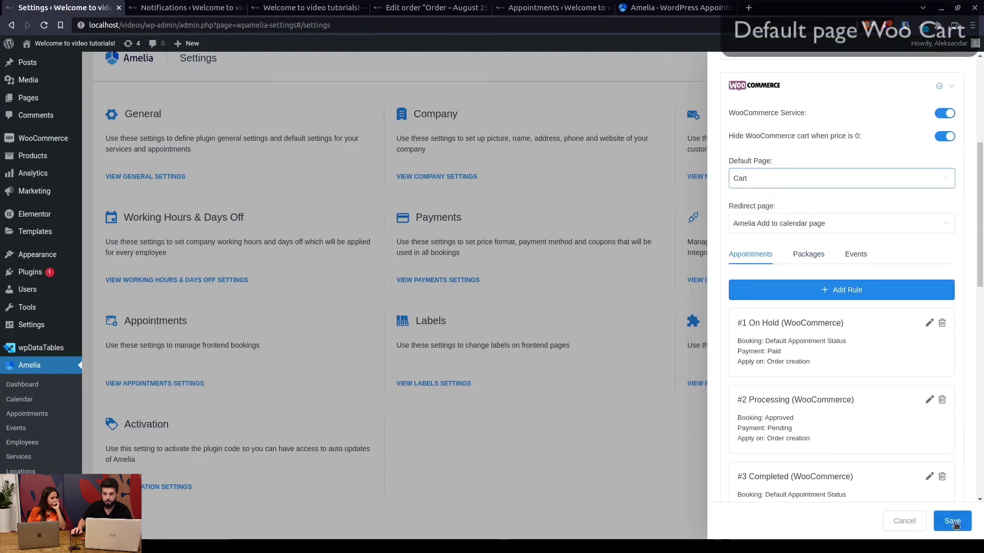
{"action": "left_click", "coordinate": [947, 518]}
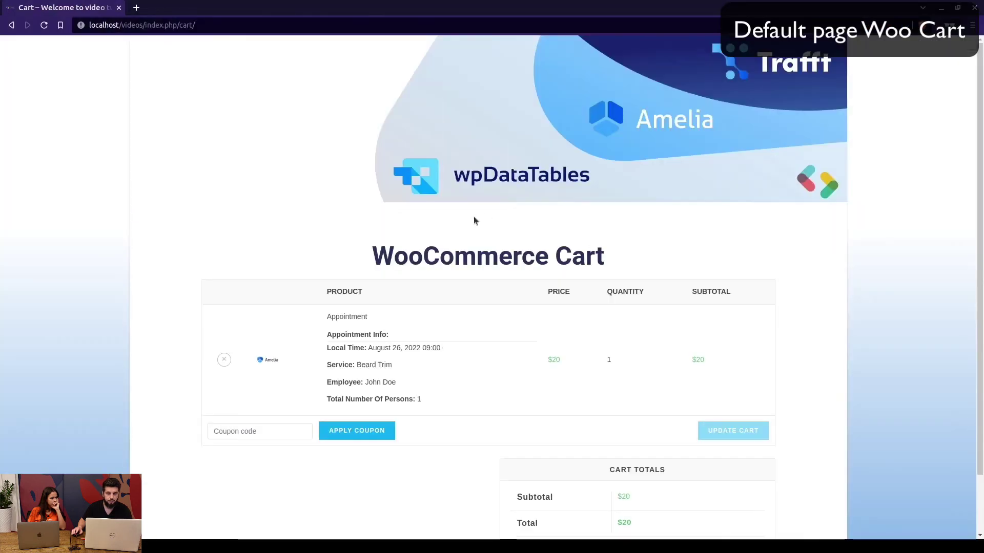
{"action": "scroll", "coordinate": [568, 418], "scroll_direction": "down", "scroll_amount": 2}
{"action": "left_click", "coordinate": [568, 528]}
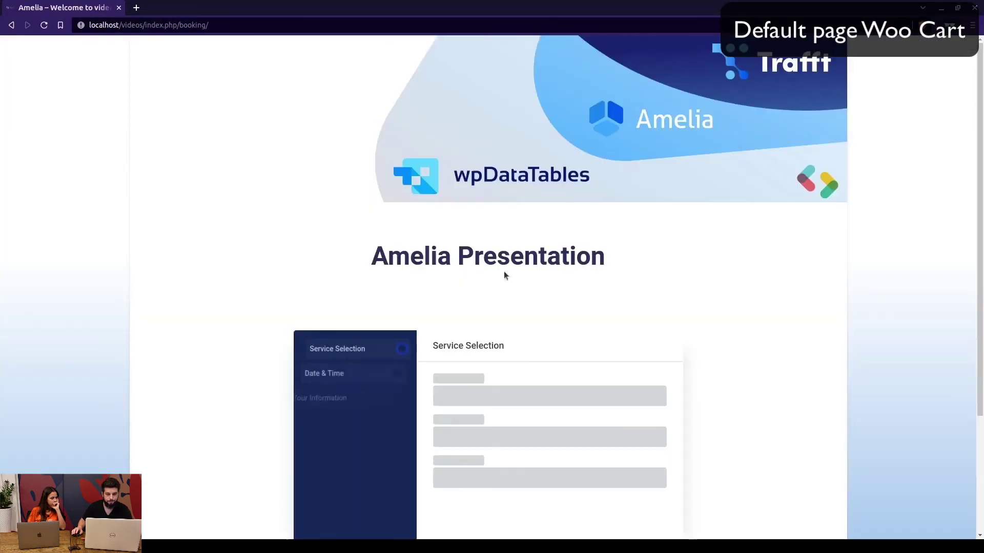
Step: Choose the Haircut service without extras, booked for August 29 at 09:30
{"action": "scroll", "coordinate": [478, 302], "scroll_direction": "down", "scroll_amount": 3}
{"action": "left_click", "coordinate": [466, 268]}
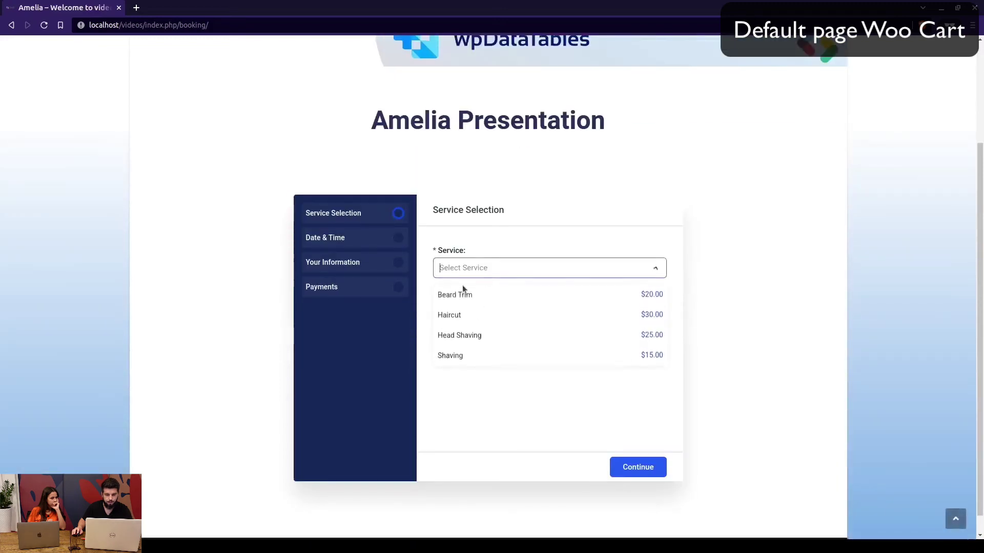
{"action": "left_click", "coordinate": [457, 316]}
{"action": "left_click", "coordinate": [638, 466]}
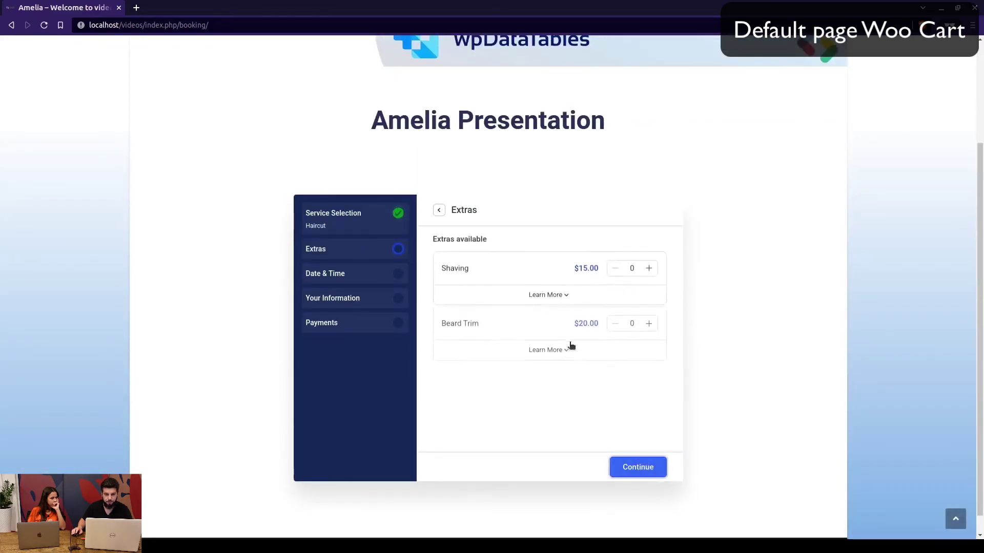
{"action": "left_click", "coordinate": [617, 460]}
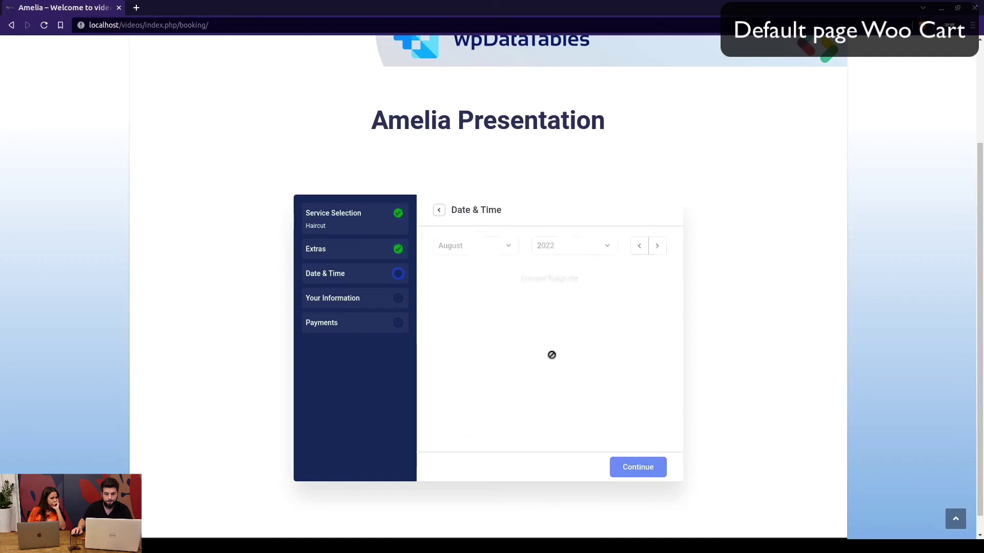
{"action": "left_click", "coordinate": [451, 397]}
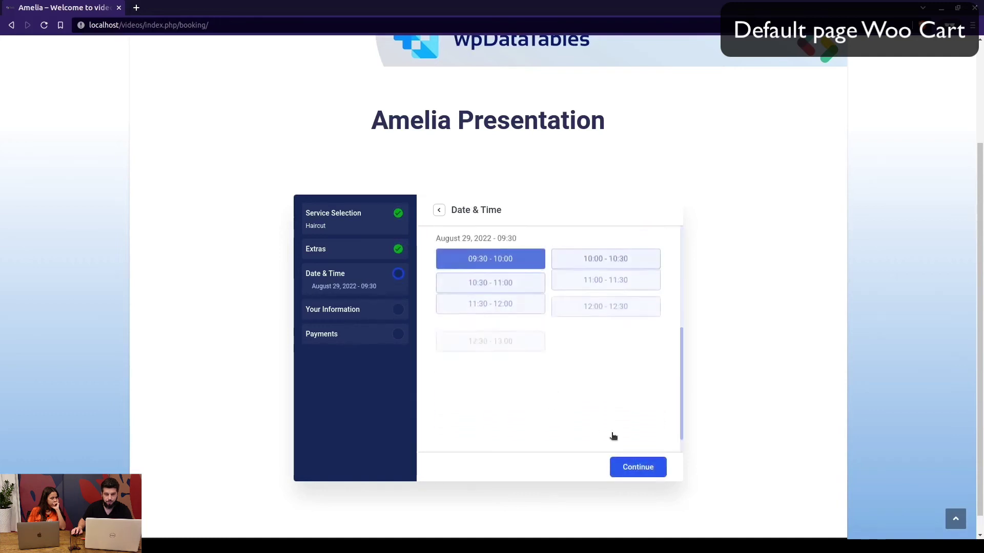
{"action": "left_click", "coordinate": [634, 466]}
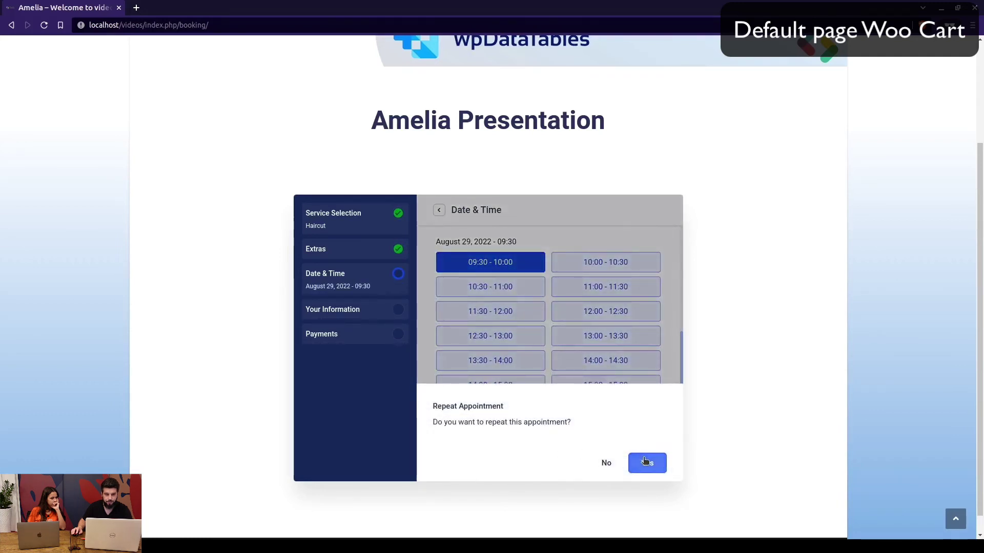
Step: Make the appointment recur every 2 weeks with 3 occurrences and accept the repeat dates
{"action": "left_click", "coordinate": [644, 463]}
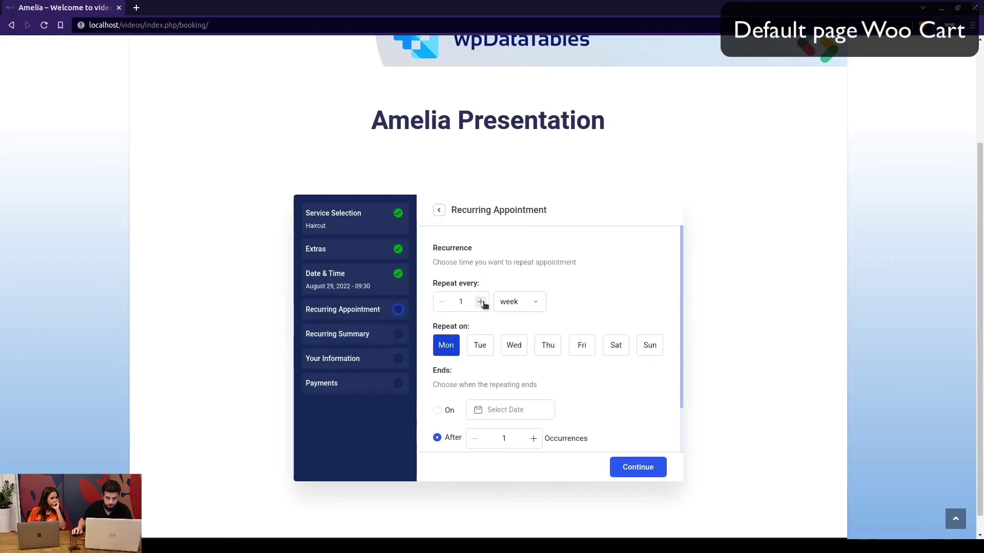
{"action": "scroll", "coordinate": [512, 310], "scroll_direction": "down", "scroll_amount": 3}
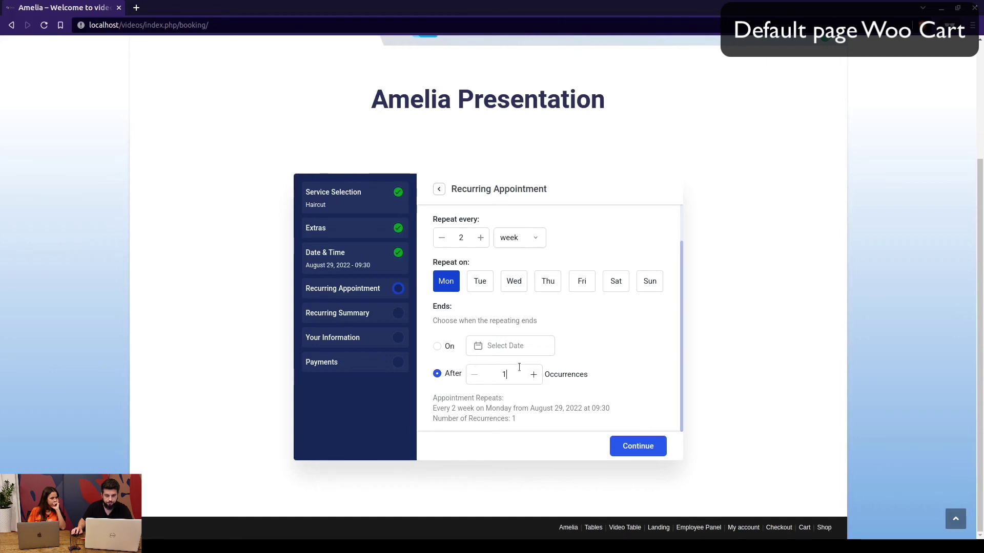
{"action": "key", "text": "BackSpace"}
{"action": "type", "text": "3"}
{"action": "left_click", "coordinate": [643, 453]}
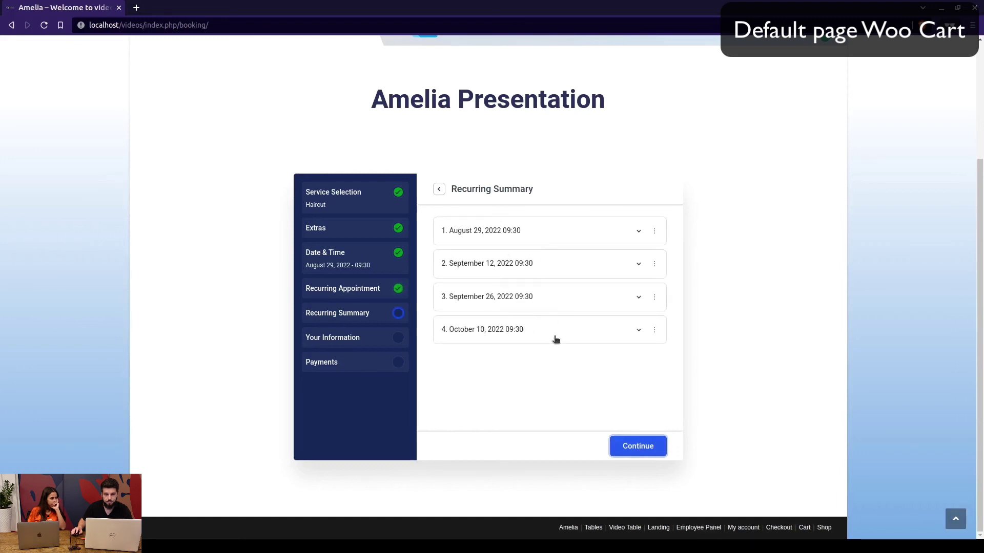
{"action": "left_click", "coordinate": [631, 445]}
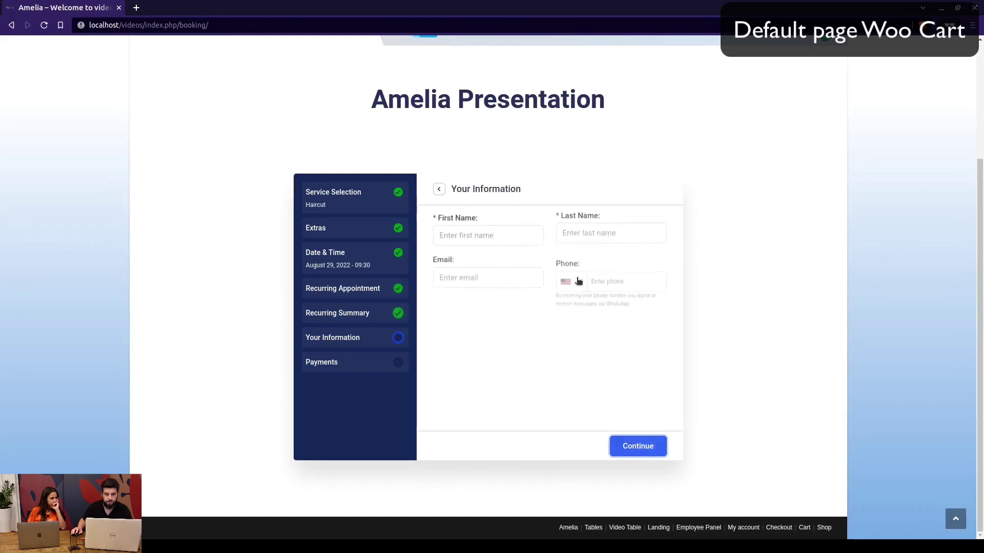
Step: Enter the customer's first and last name and submit the booking for payment
{"action": "left_click", "coordinate": [505, 231]}
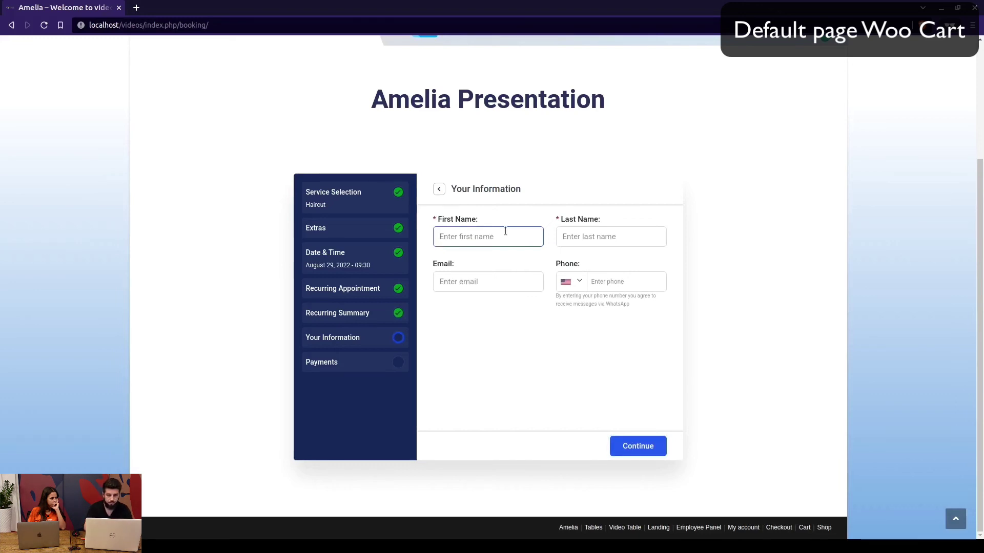
{"action": "type", "text": "Lance"}
{"action": "key", "text": "Tab"}
{"action": "type", "text": "Armstrongs"}
{"action": "key", "text": "BackSpace"}
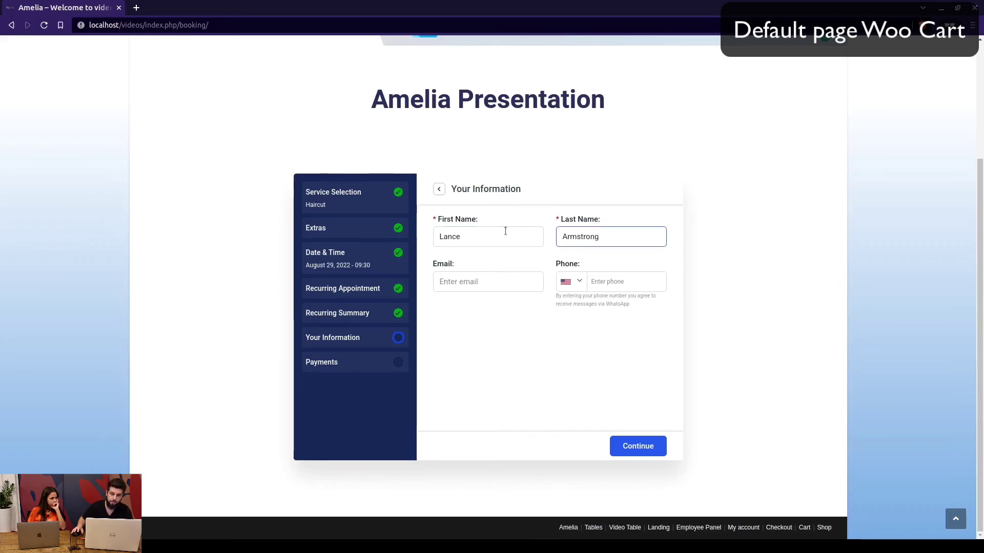
{"action": "left_click", "coordinate": [644, 447]}
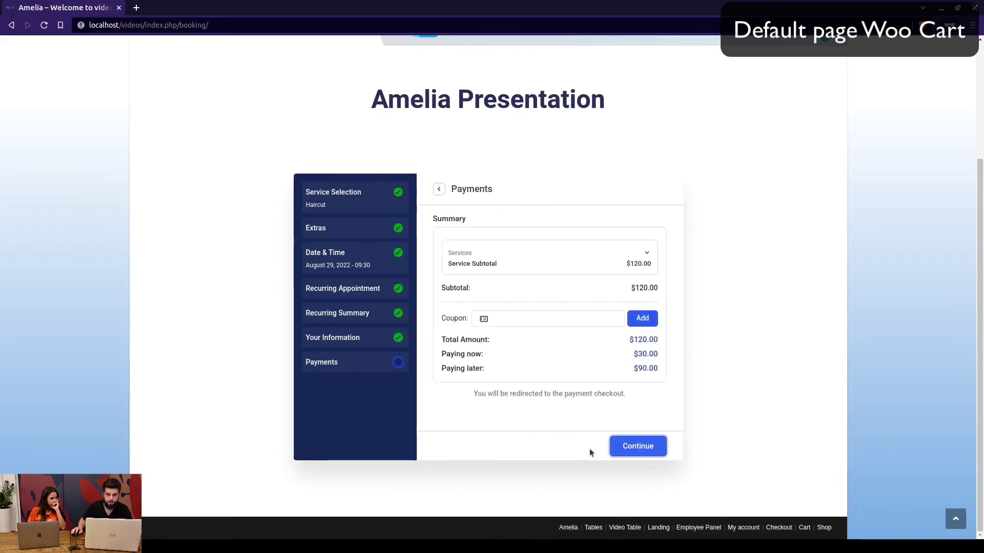
{"action": "left_click", "coordinate": [634, 448]}
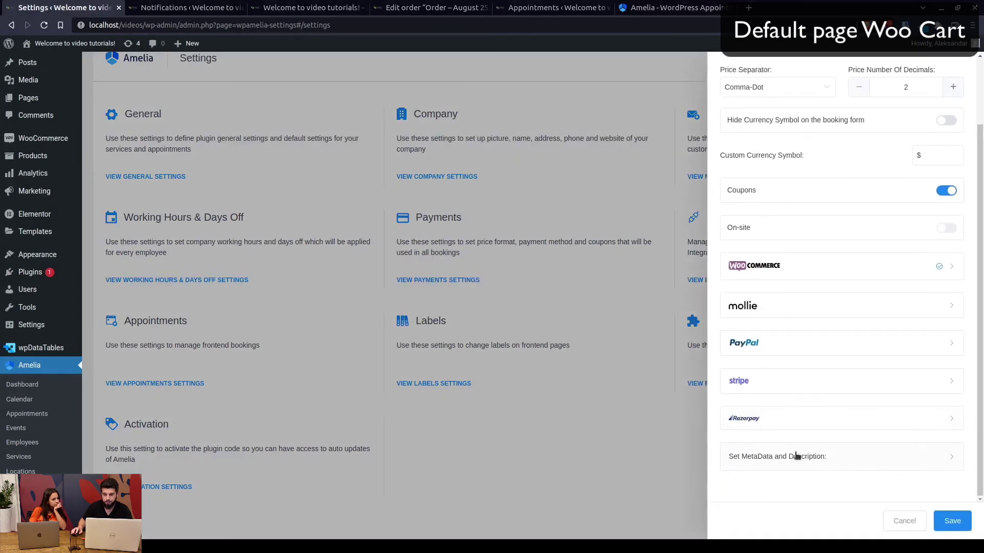
Step: Expand Set MetaData and Description, confirm the $30 Haircut in the cart, and proceed to checkout
{"action": "left_click", "coordinate": [796, 456]}
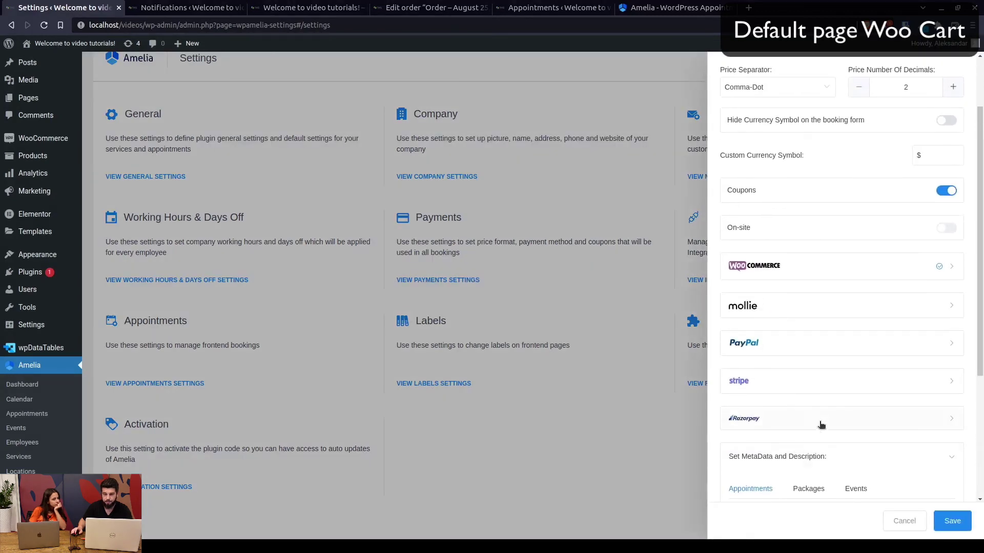
{"action": "scroll", "coordinate": [817, 429], "scroll_direction": "down", "scroll_amount": 4}
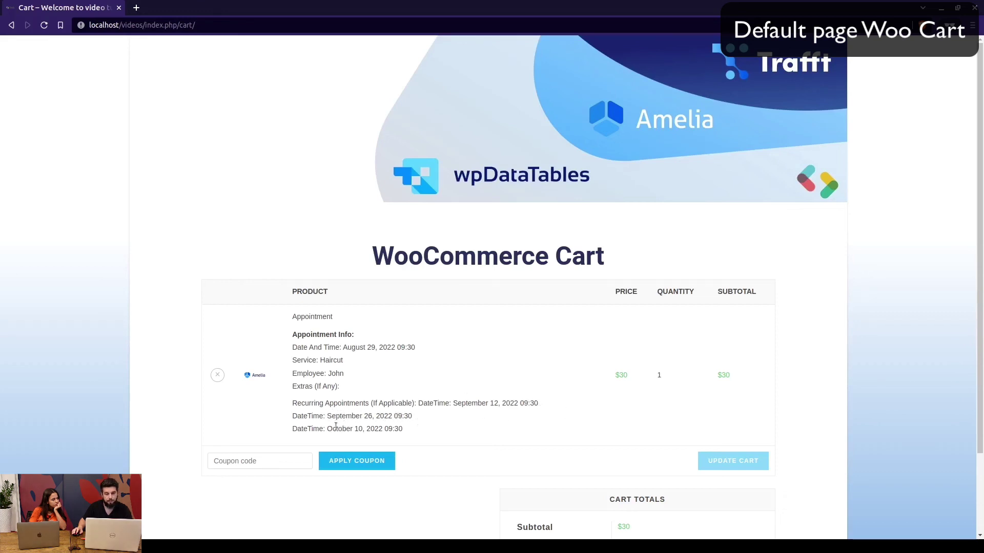
{"action": "scroll", "coordinate": [487, 393], "scroll_direction": "down", "scroll_amount": 3}
{"action": "left_click", "coordinate": [651, 489]}
{"action": "scroll", "coordinate": [599, 354], "scroll_direction": "down", "scroll_amount": 5}
{"action": "scroll", "coordinate": [574, 335], "scroll_direction": "down", "scroll_amount": 4}
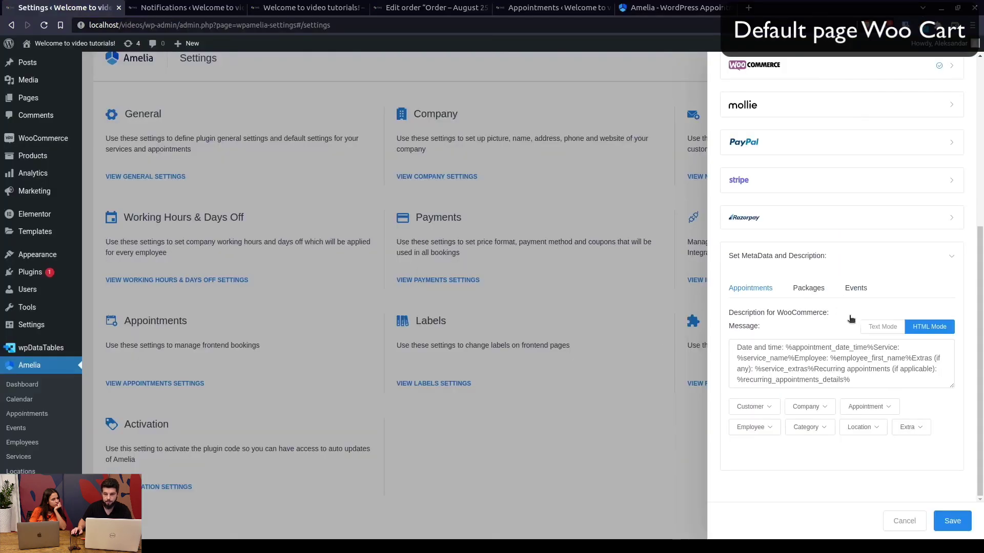
Step: Set the WooCommerce Default Page to Checkout in Payments settings and save
{"action": "scroll", "coordinate": [849, 318], "scroll_direction": "up", "scroll_amount": 6}
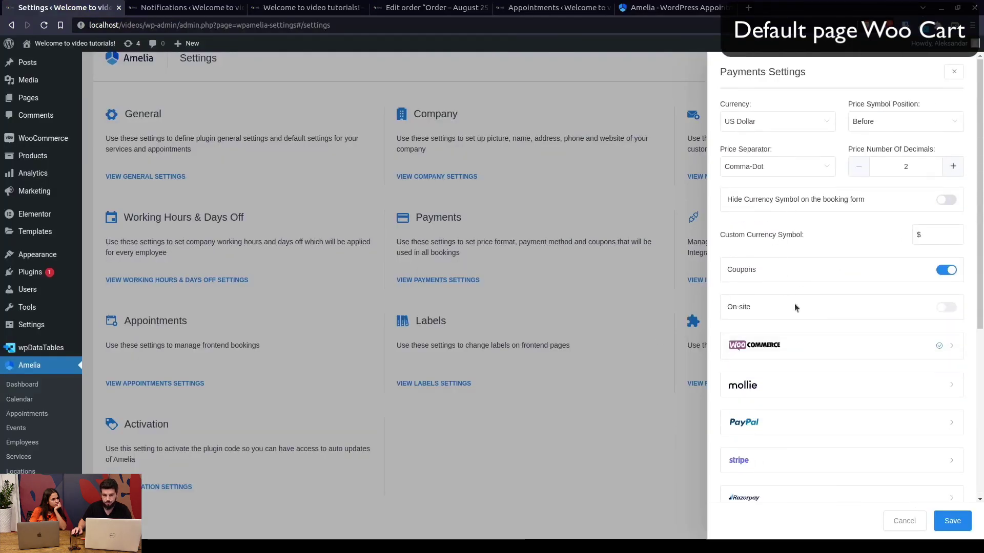
{"action": "left_click", "coordinate": [791, 342]}
{"action": "scroll", "coordinate": [791, 343], "scroll_direction": "down", "scroll_amount": 2}
{"action": "left_click", "coordinate": [765, 328]}
{"action": "left_click", "coordinate": [754, 371]}
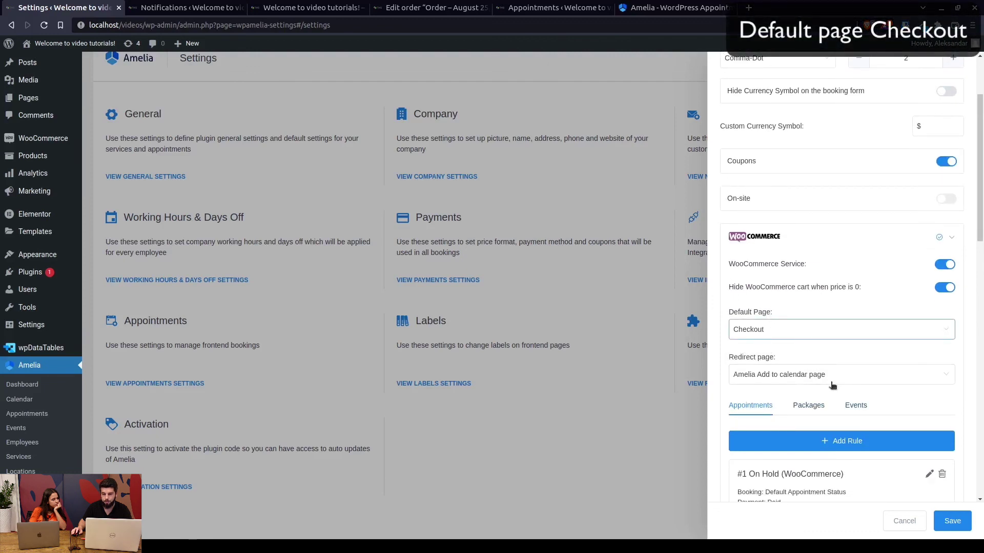
{"action": "left_click", "coordinate": [952, 521]}
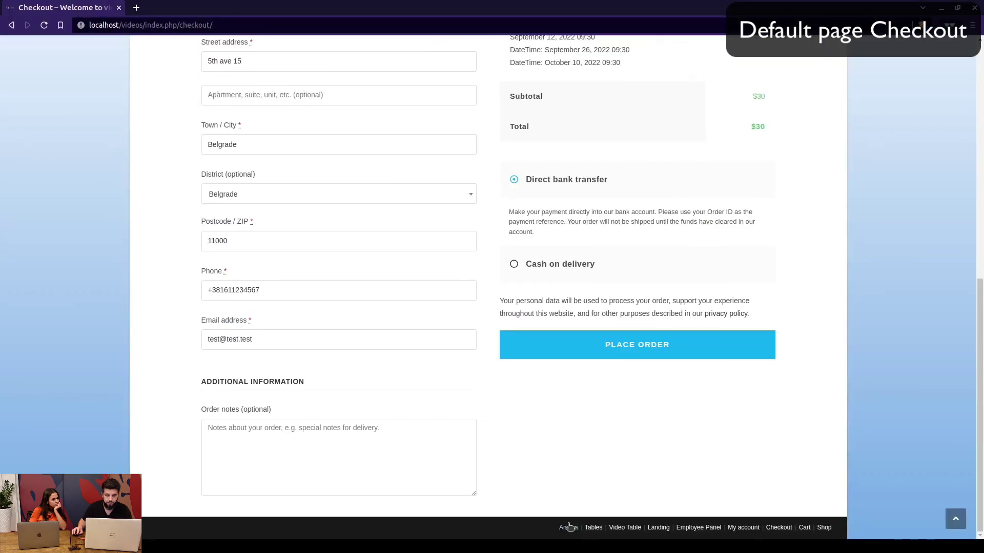
{"action": "left_click", "coordinate": [569, 526]}
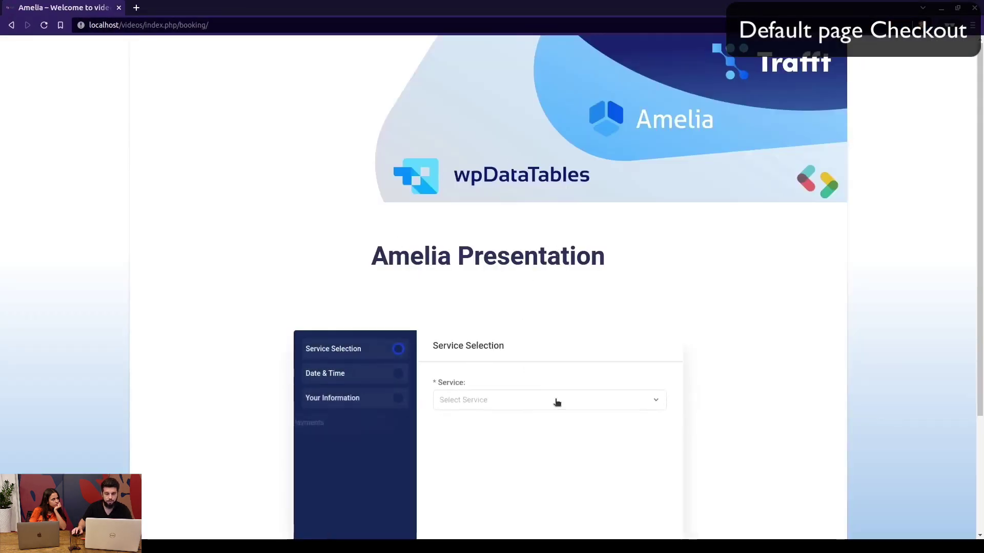
Step: Choose the Head Shaving service, skip extras, and pick August 29 at 09:30
{"action": "scroll", "coordinate": [542, 392], "scroll_direction": "down", "scroll_amount": 2}
{"action": "left_click", "coordinate": [492, 296]}
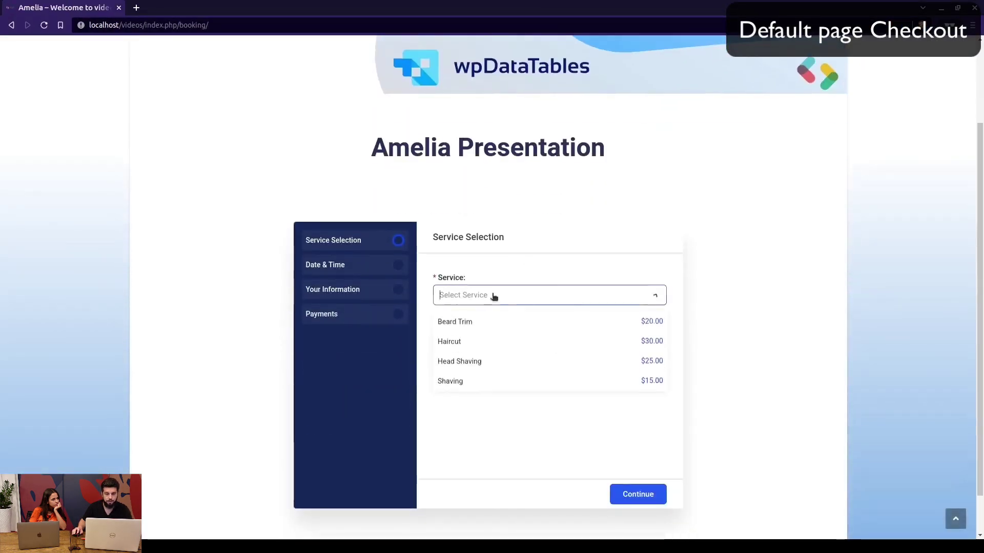
{"action": "left_click", "coordinate": [460, 362]}
{"action": "left_click", "coordinate": [636, 493]}
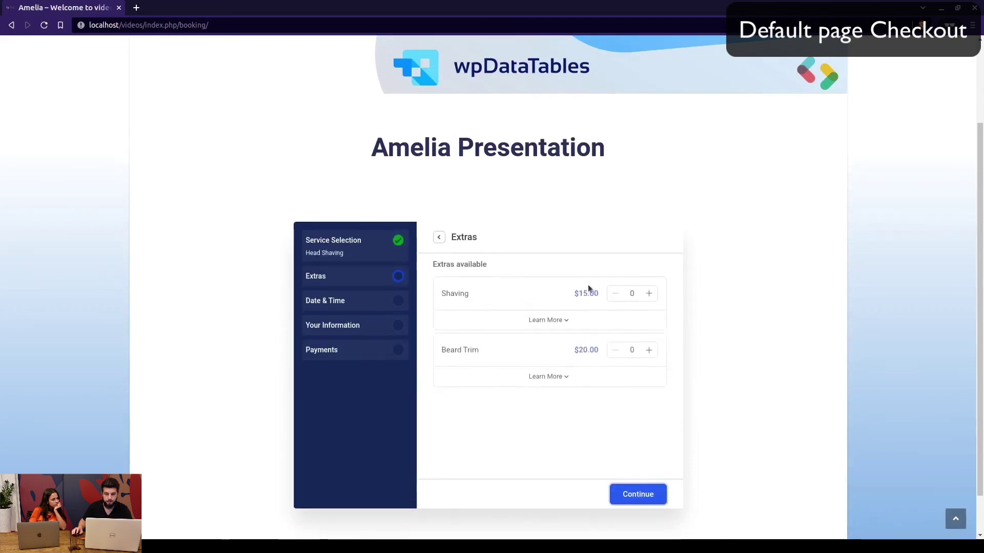
{"action": "left_click", "coordinate": [633, 492]}
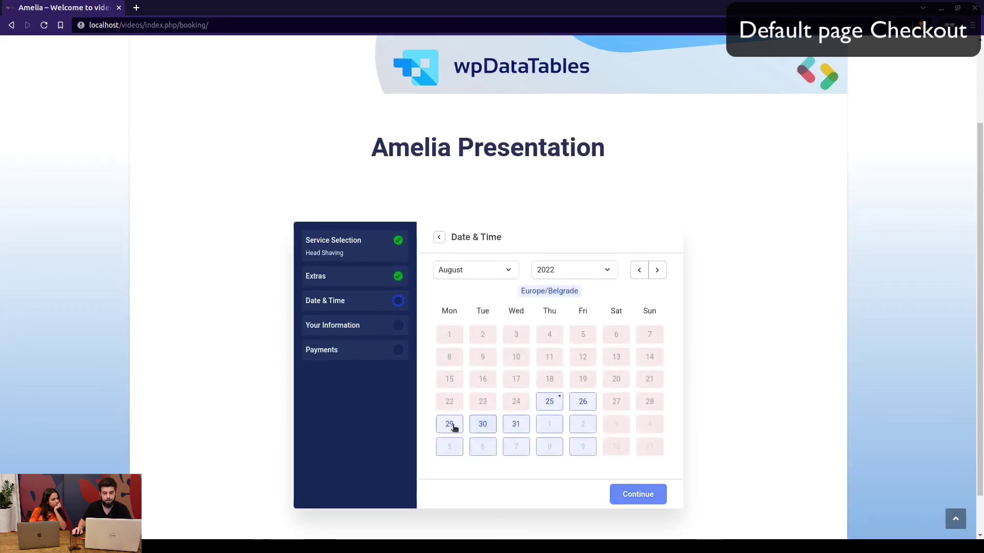
{"action": "left_click", "coordinate": [451, 425]}
{"action": "left_click", "coordinate": [651, 498]}
Step: Enter the customer's first and last name and submit the booking to reach the WooCommerce checkout
{"action": "left_click", "coordinate": [479, 286]}
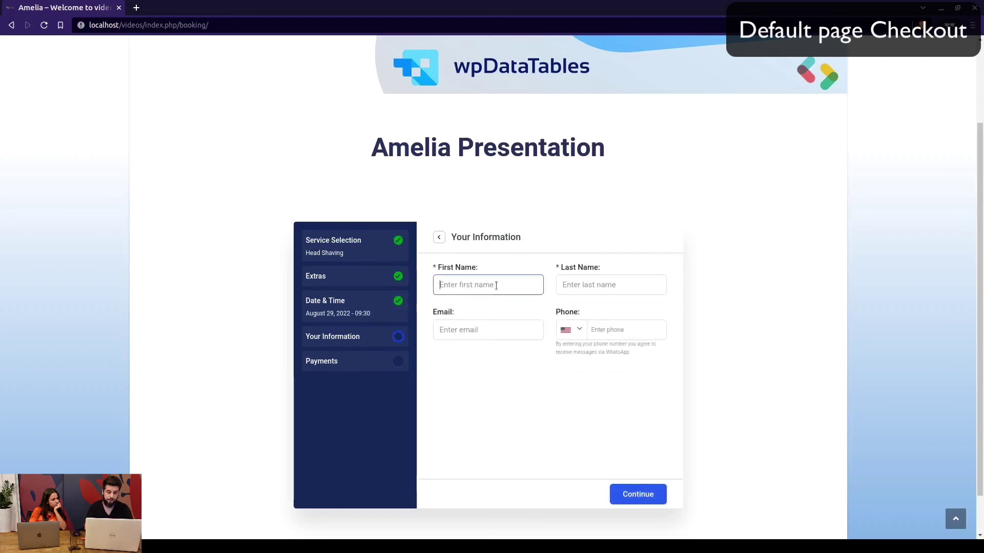
{"action": "type", "text": "Peter"}
{"action": "key", "text": "Tab"}
{"action": "type", "text": "Parker"}
{"action": "left_click", "coordinate": [648, 496]}
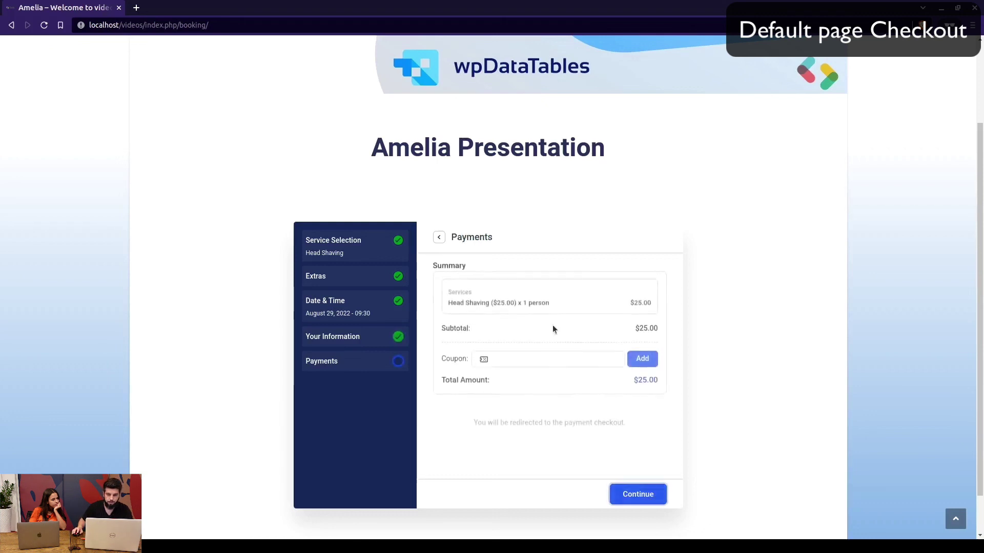
{"action": "left_click", "coordinate": [634, 499]}
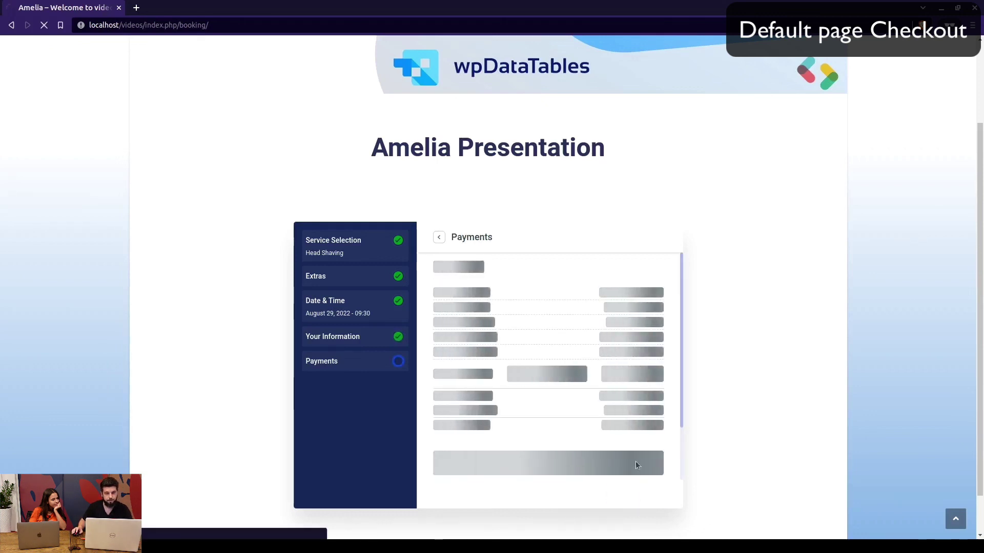
{"action": "scroll", "coordinate": [595, 394], "scroll_direction": "down", "scroll_amount": 4}
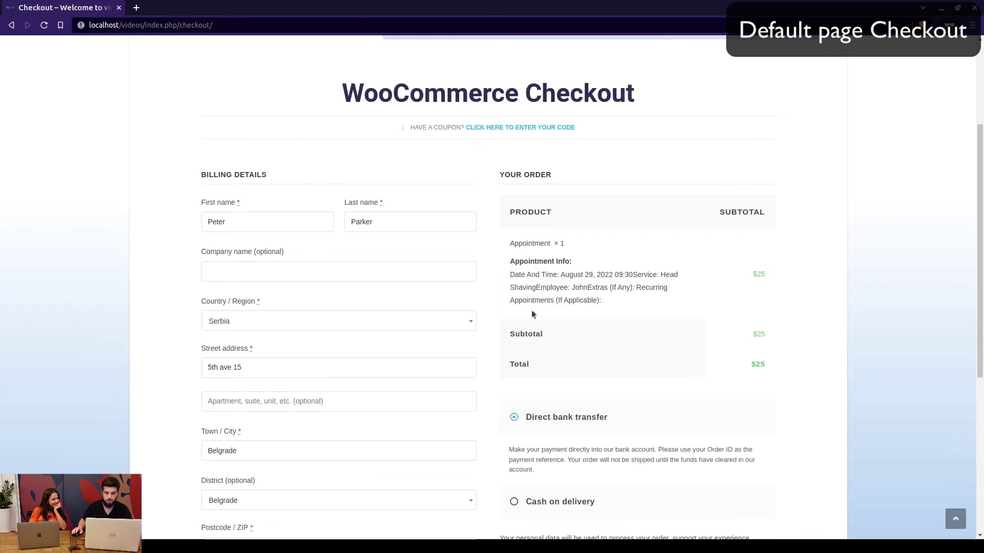
Step: Place the $25 Head Shaving order from the checkout page
{"action": "scroll", "coordinate": [550, 298], "scroll_direction": "down", "scroll_amount": 2}
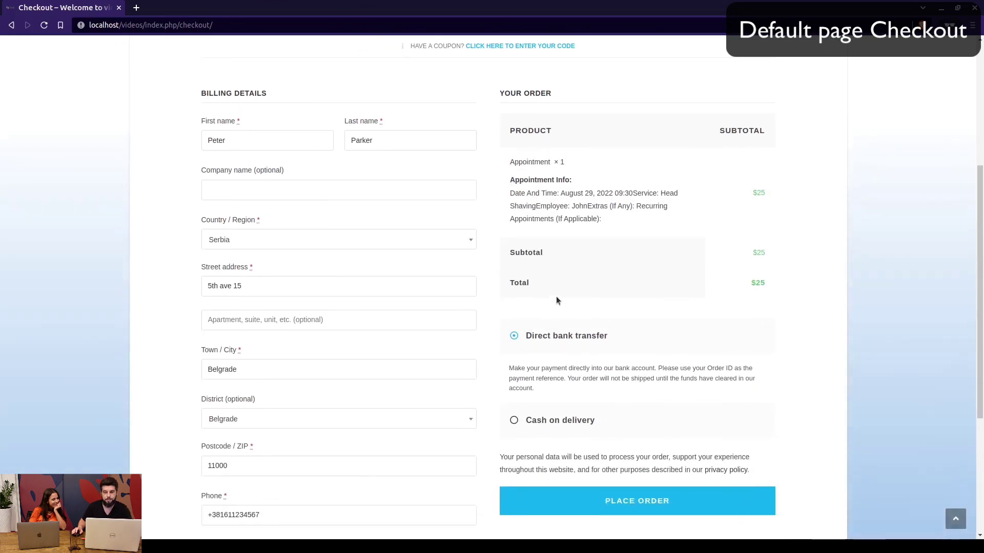
{"action": "scroll", "coordinate": [557, 299], "scroll_direction": "down", "scroll_amount": 3}
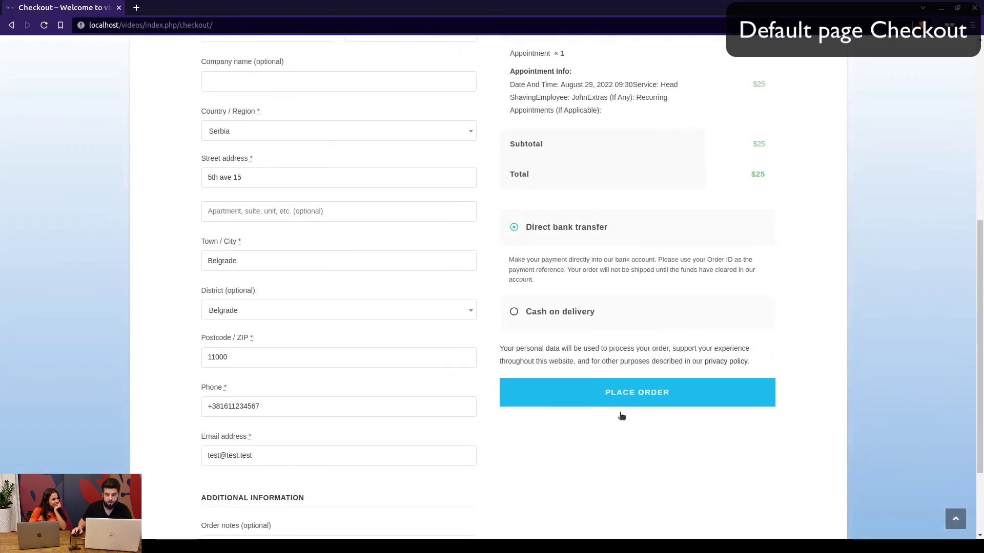
{"action": "left_click", "coordinate": [642, 395]}
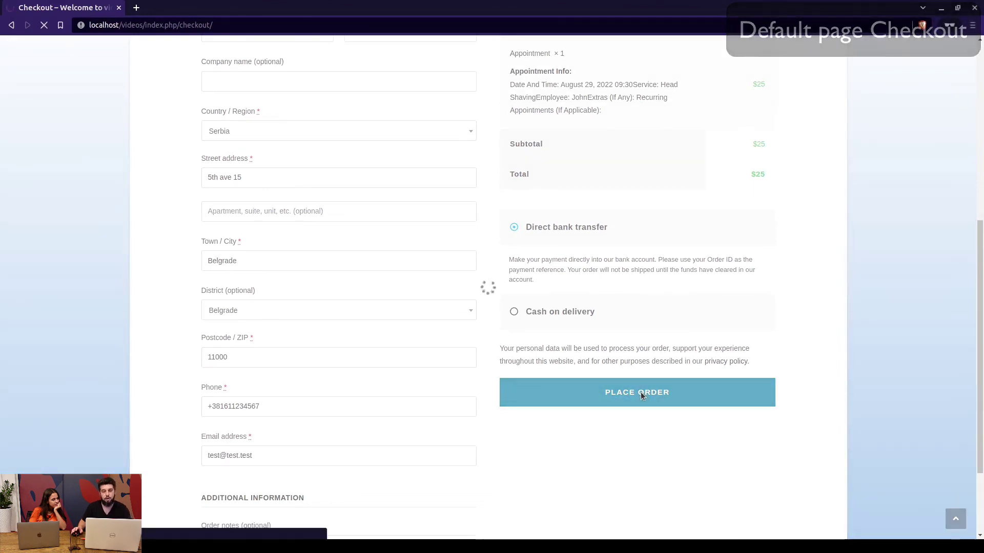
Step: Highlight the Congratulations message and the Direct bank transfer payment line on the confirmation
{"action": "scroll", "coordinate": [647, 344], "scroll_direction": "down", "scroll_amount": 3}
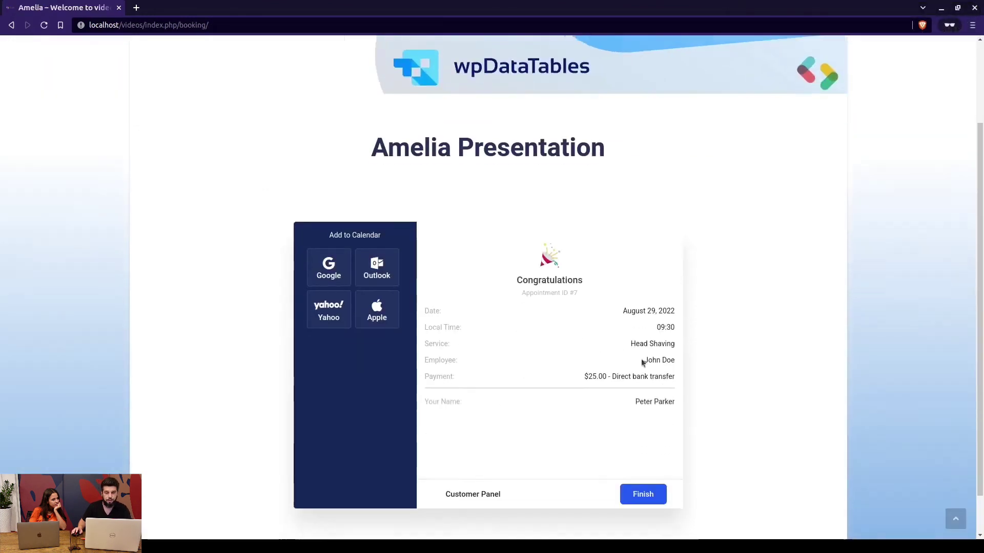
{"action": "double_click", "coordinate": [552, 281]}
{"action": "scroll", "coordinate": [558, 297], "scroll_direction": "down", "scroll_amount": 2}
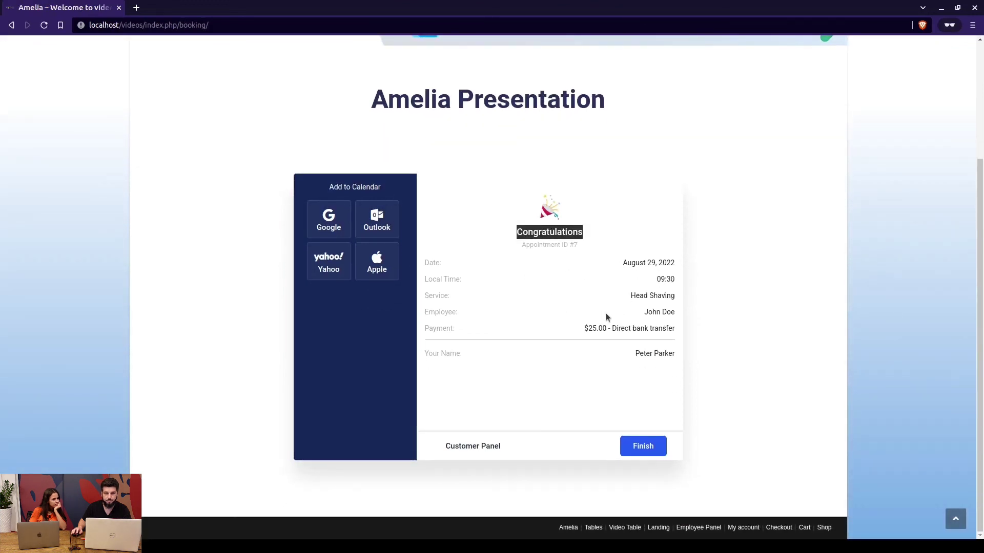
{"action": "left_click_drag", "start_coordinate": [582, 330], "coordinate": [674, 330]}
{"action": "left_click_drag", "start_coordinate": [611, 329], "coordinate": [671, 336]}
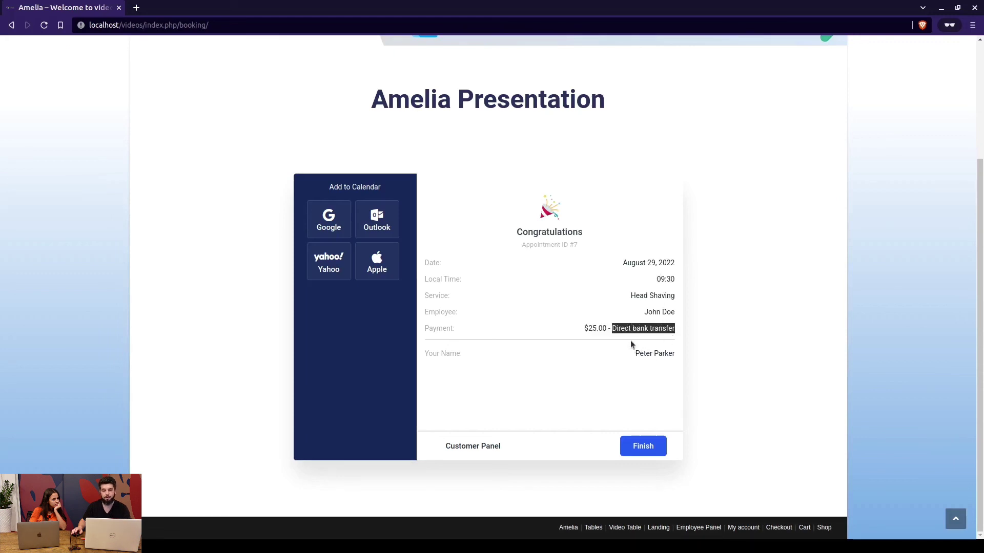